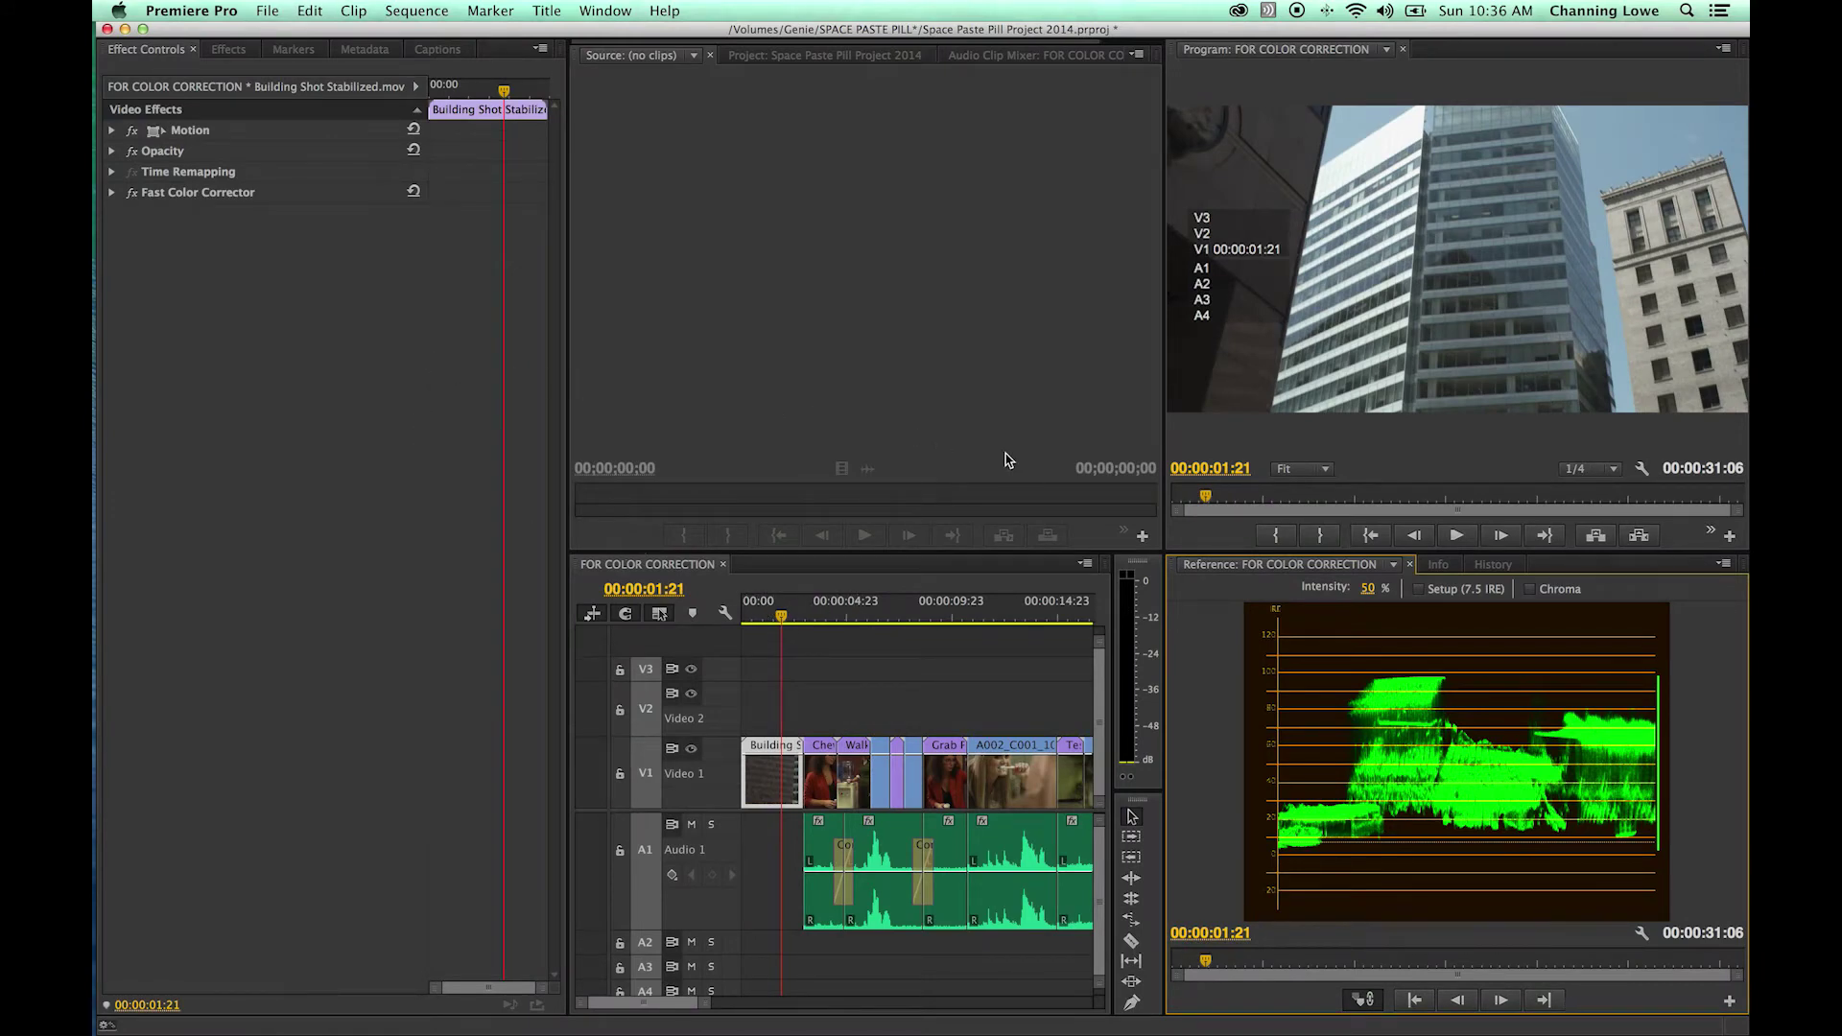
Scrub the timeline ruler to park the playhead at 00:00:02:13 in the Building Shot clip
click(772, 618)
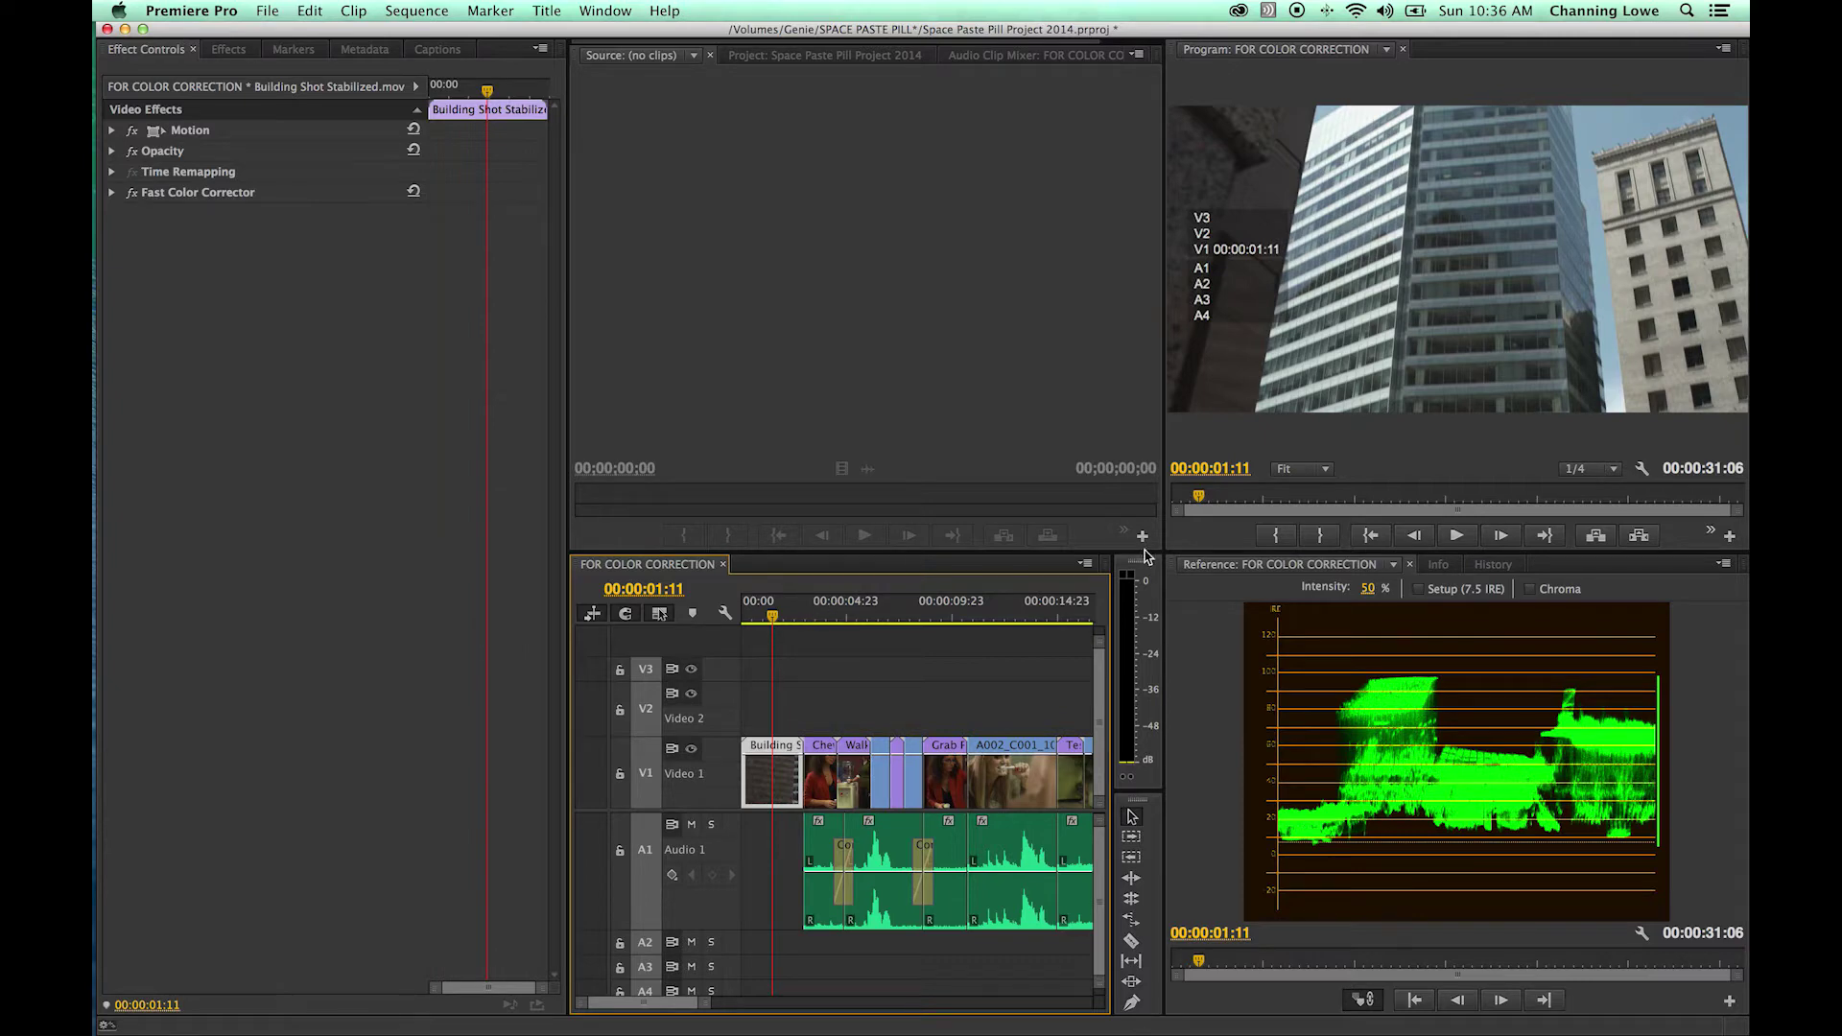
drag(765, 622, 795, 624)
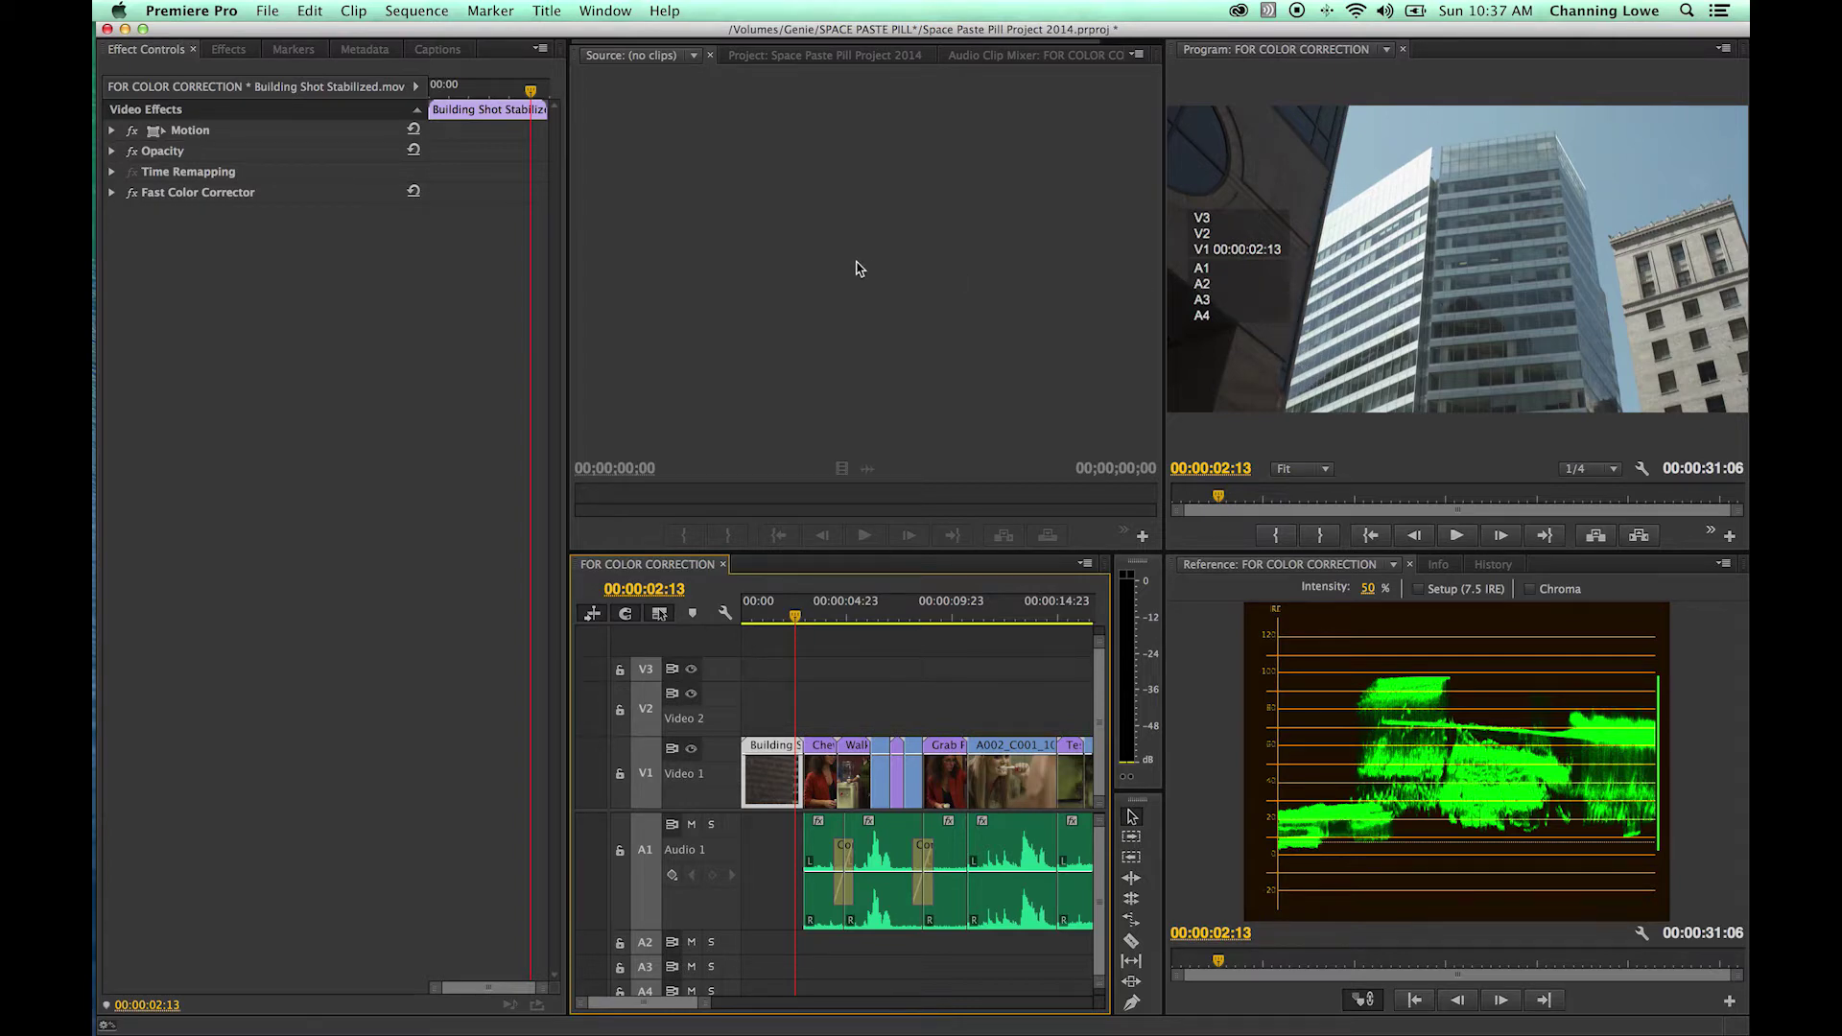
click(113, 197)
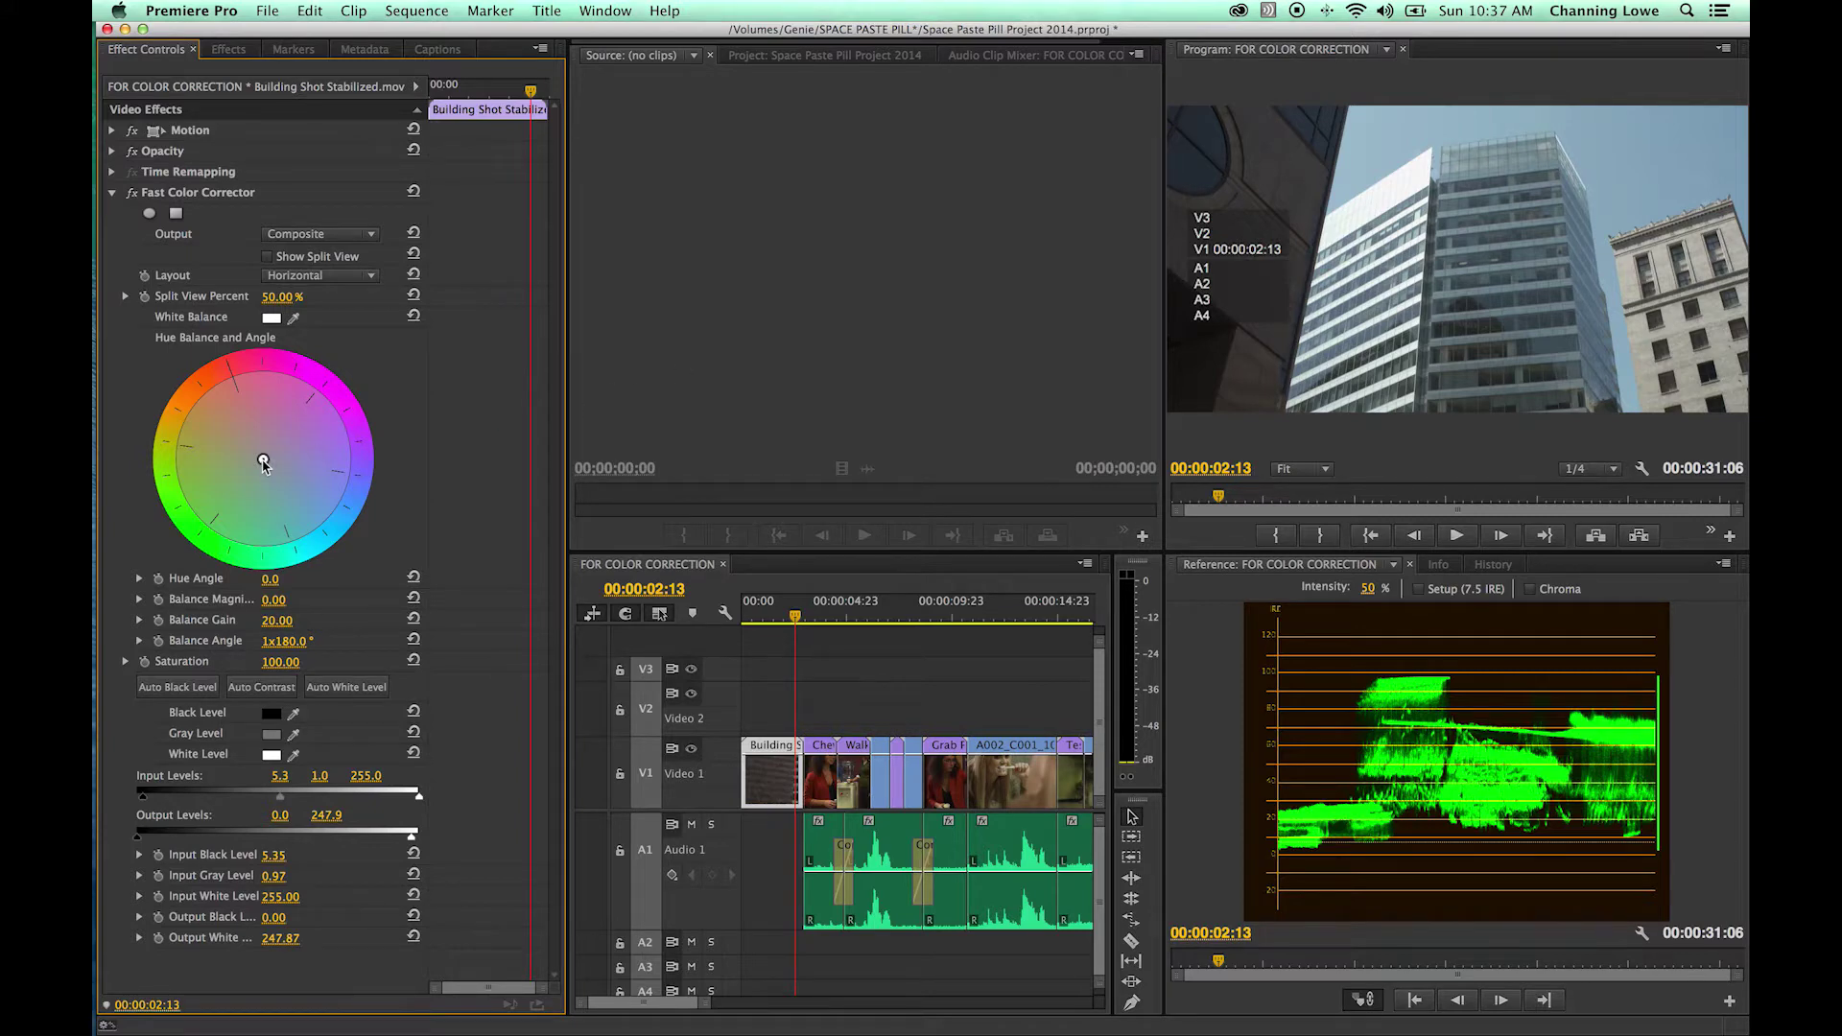
drag(265, 463, 357, 468)
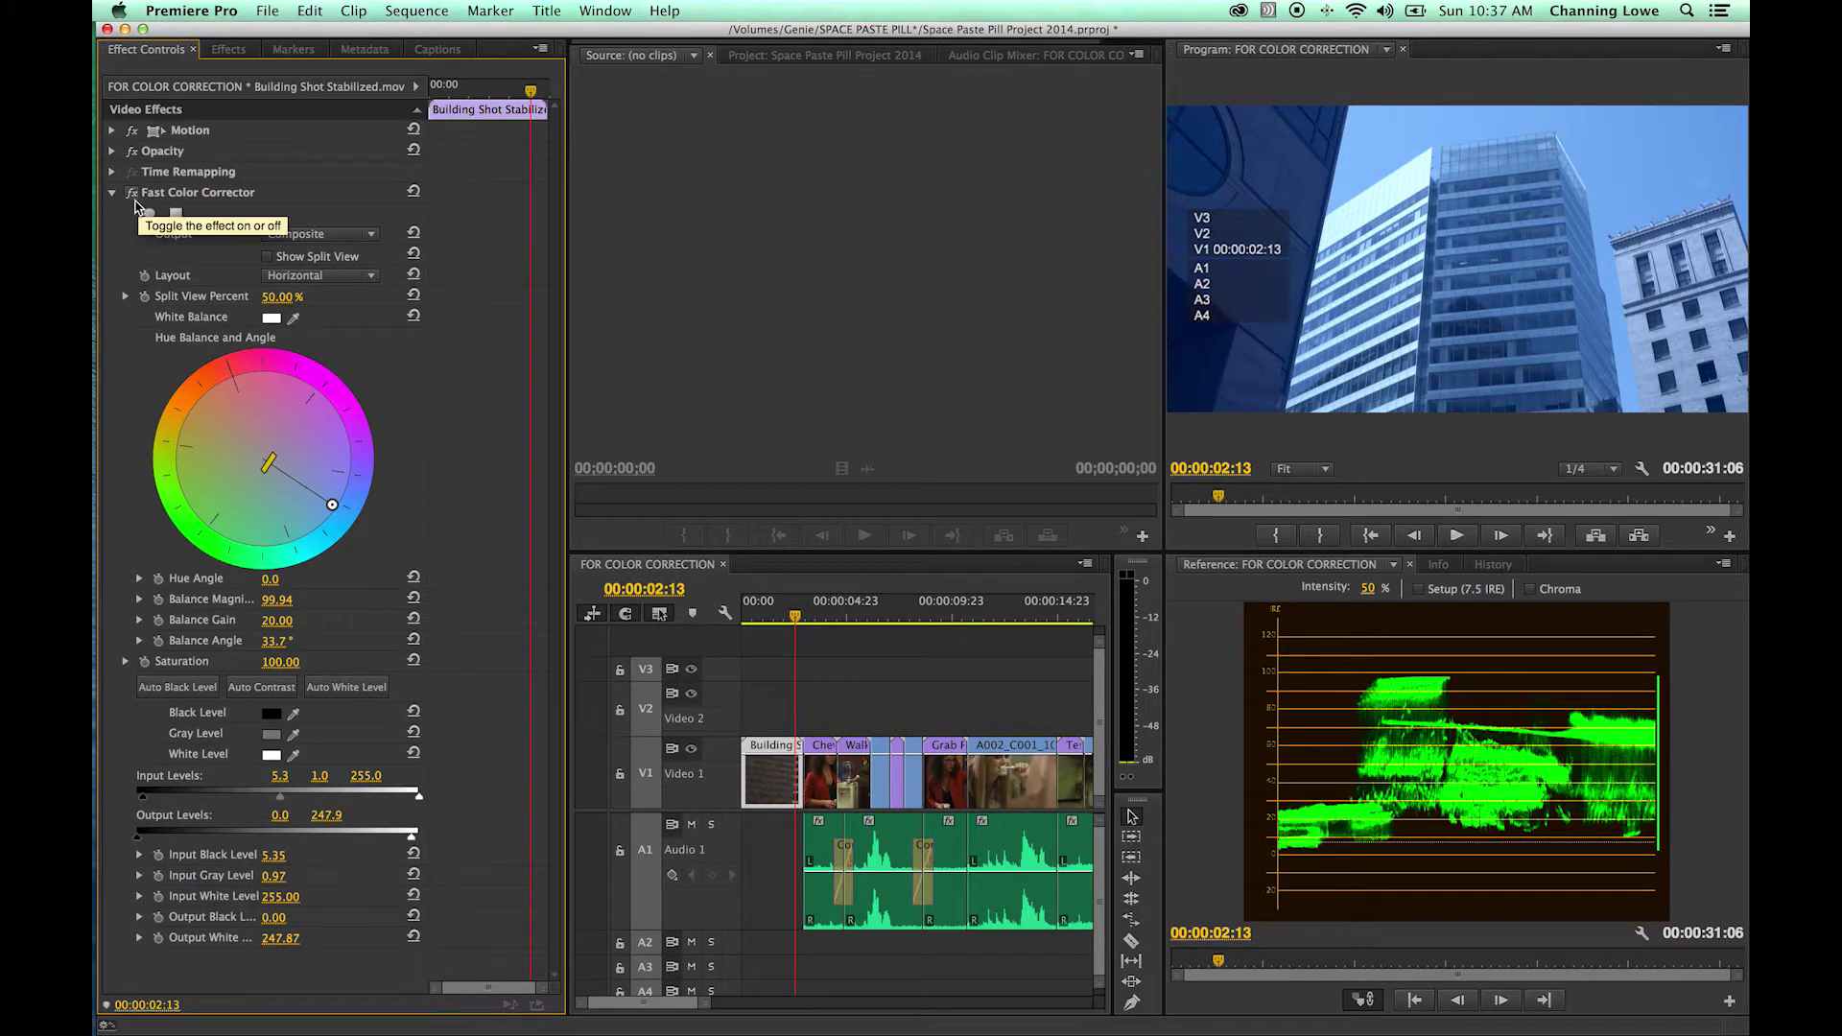
key(super+z)
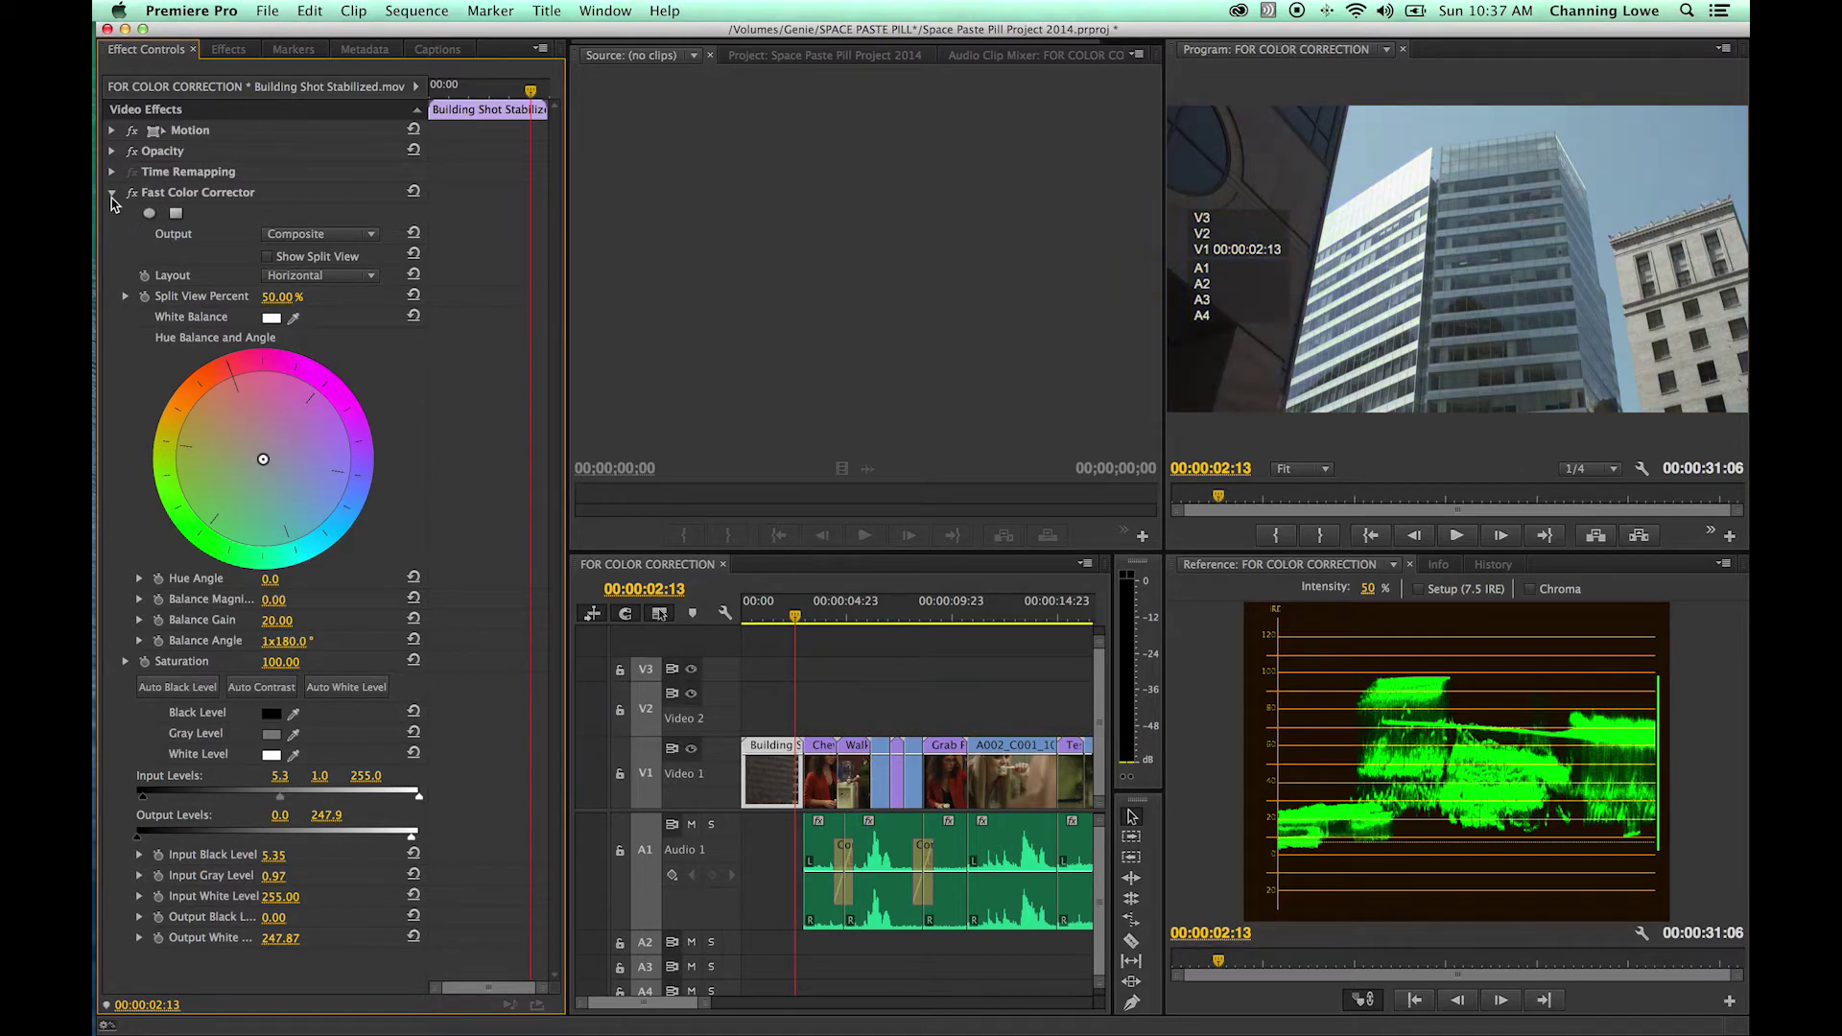
click(112, 193)
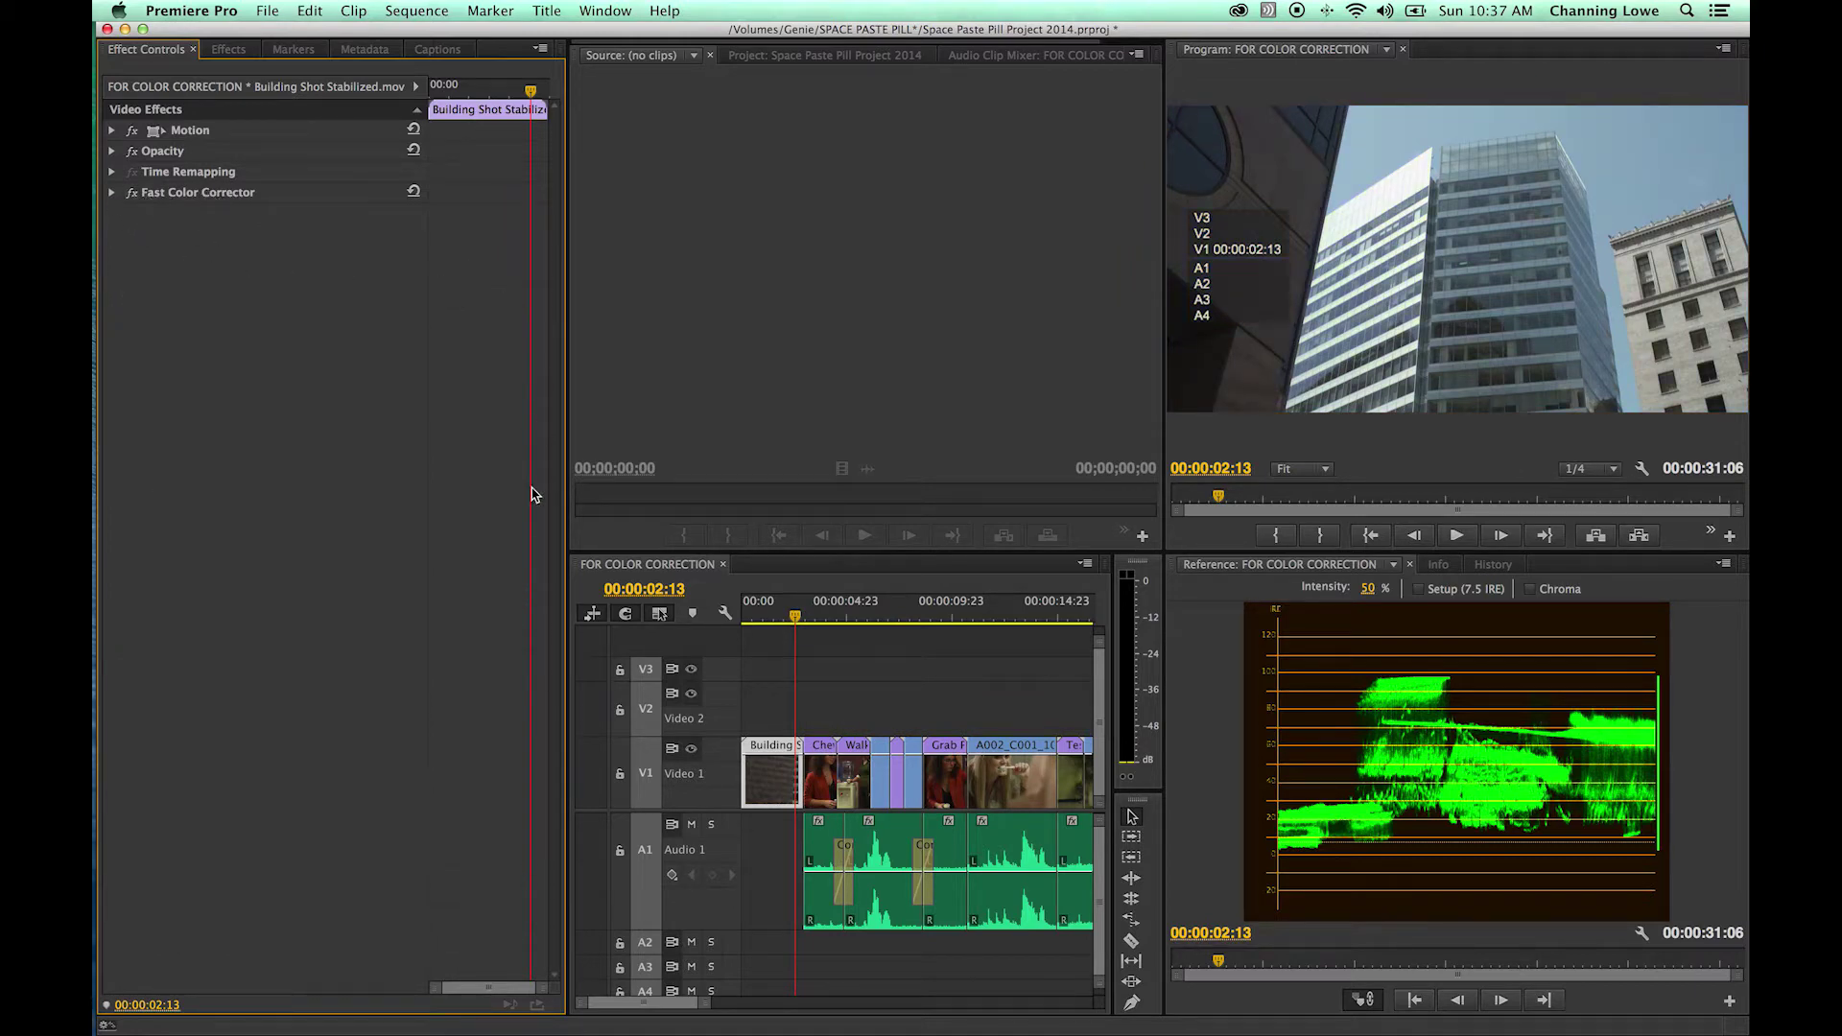
At 00:00:02:03, find Three-Way Color Corrector via an Effects search for 'color' and apply it to the Building clip
click(787, 617)
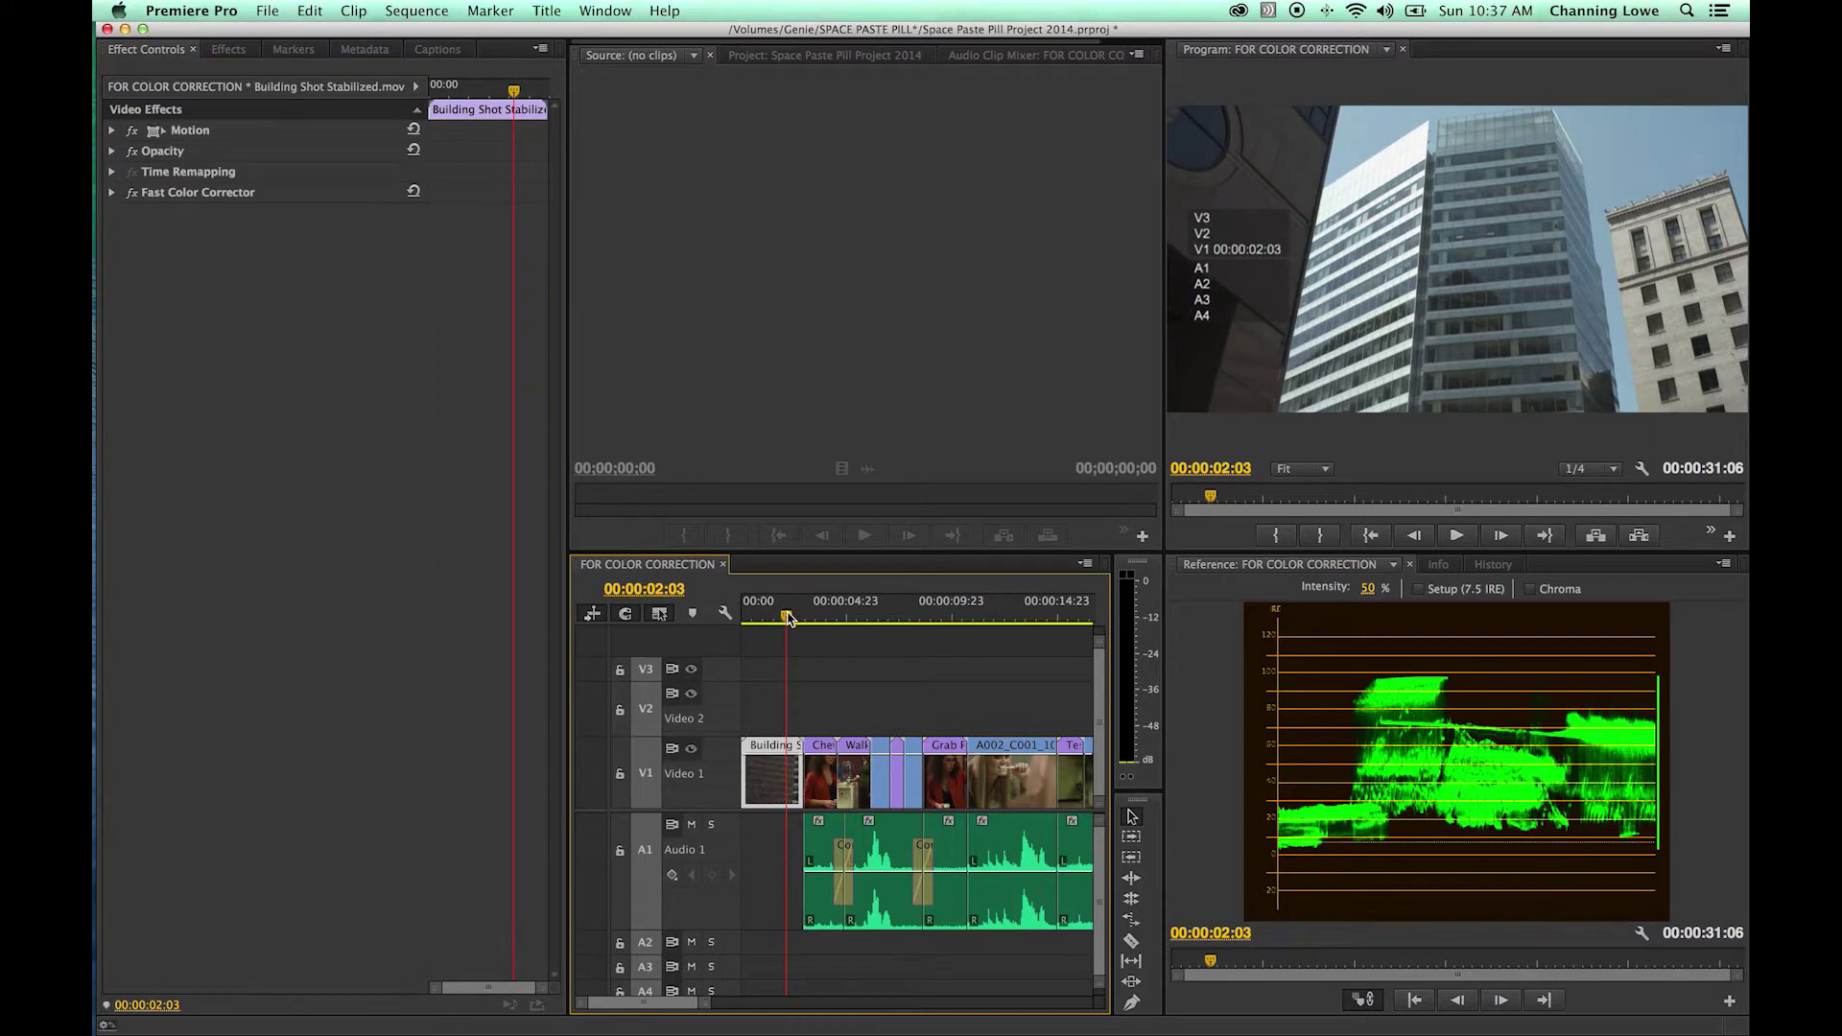
click(470, 425)
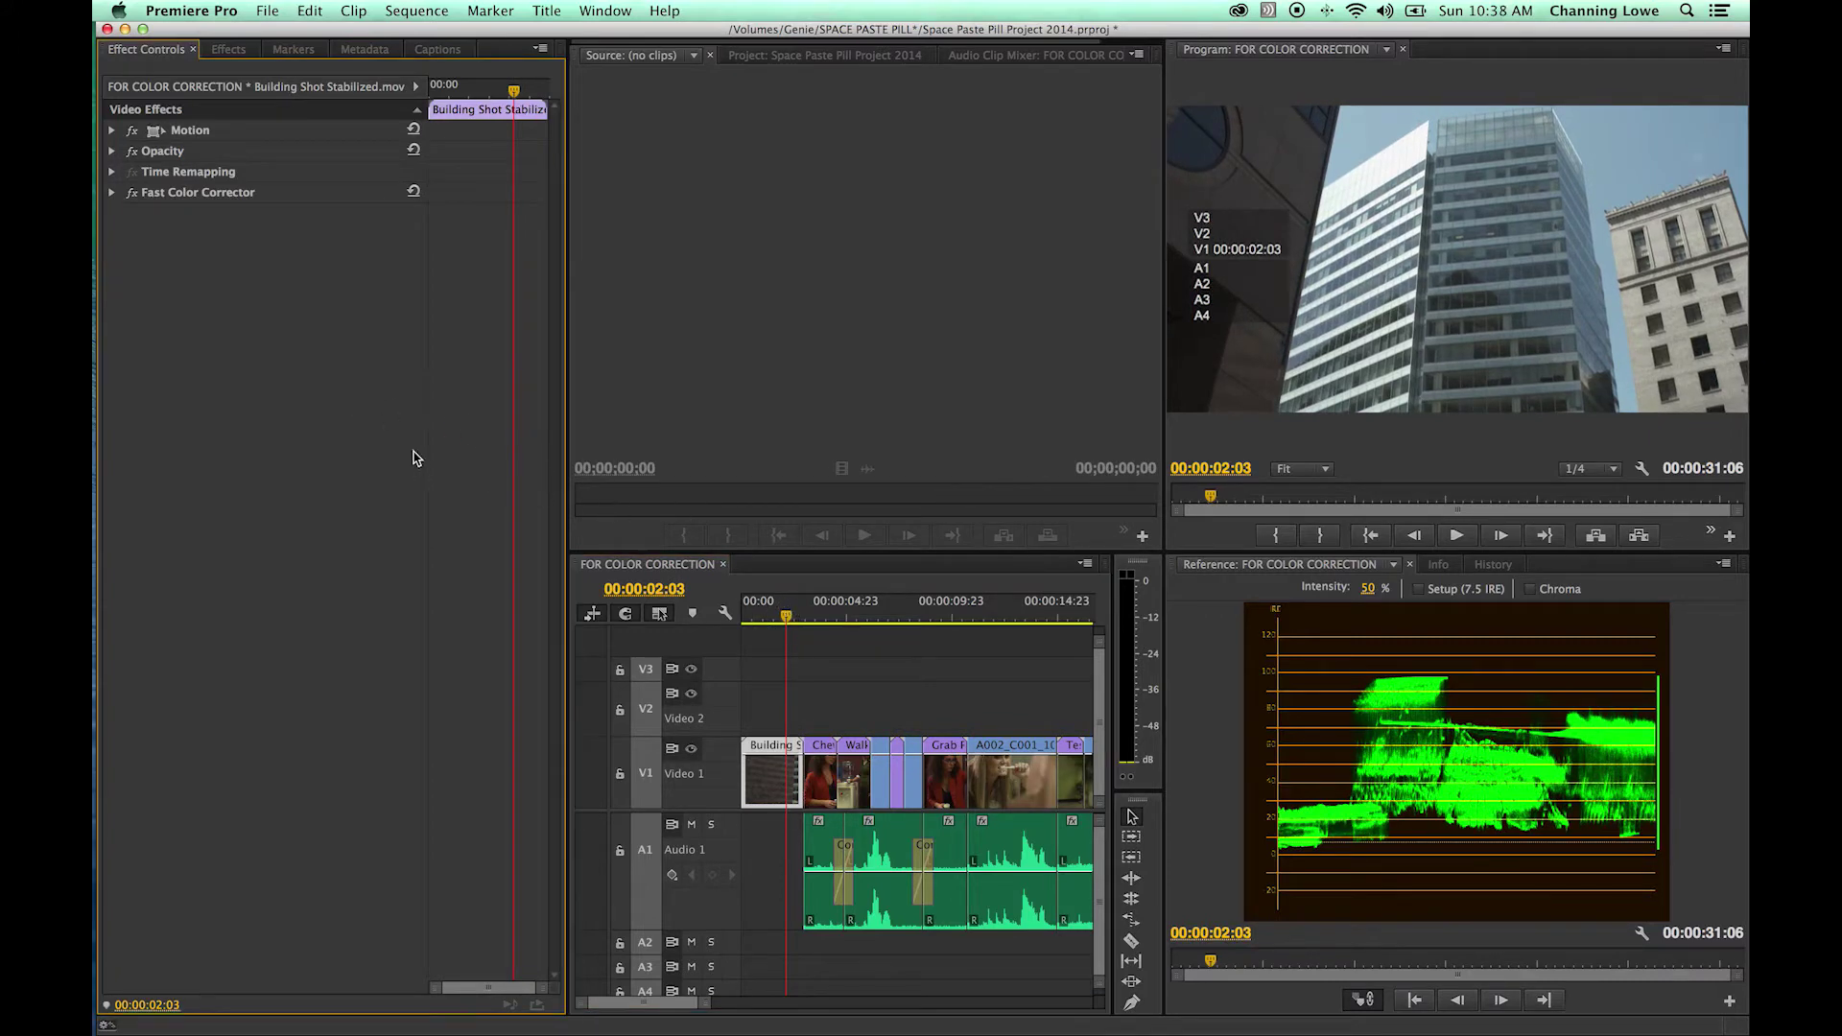
click(229, 49)
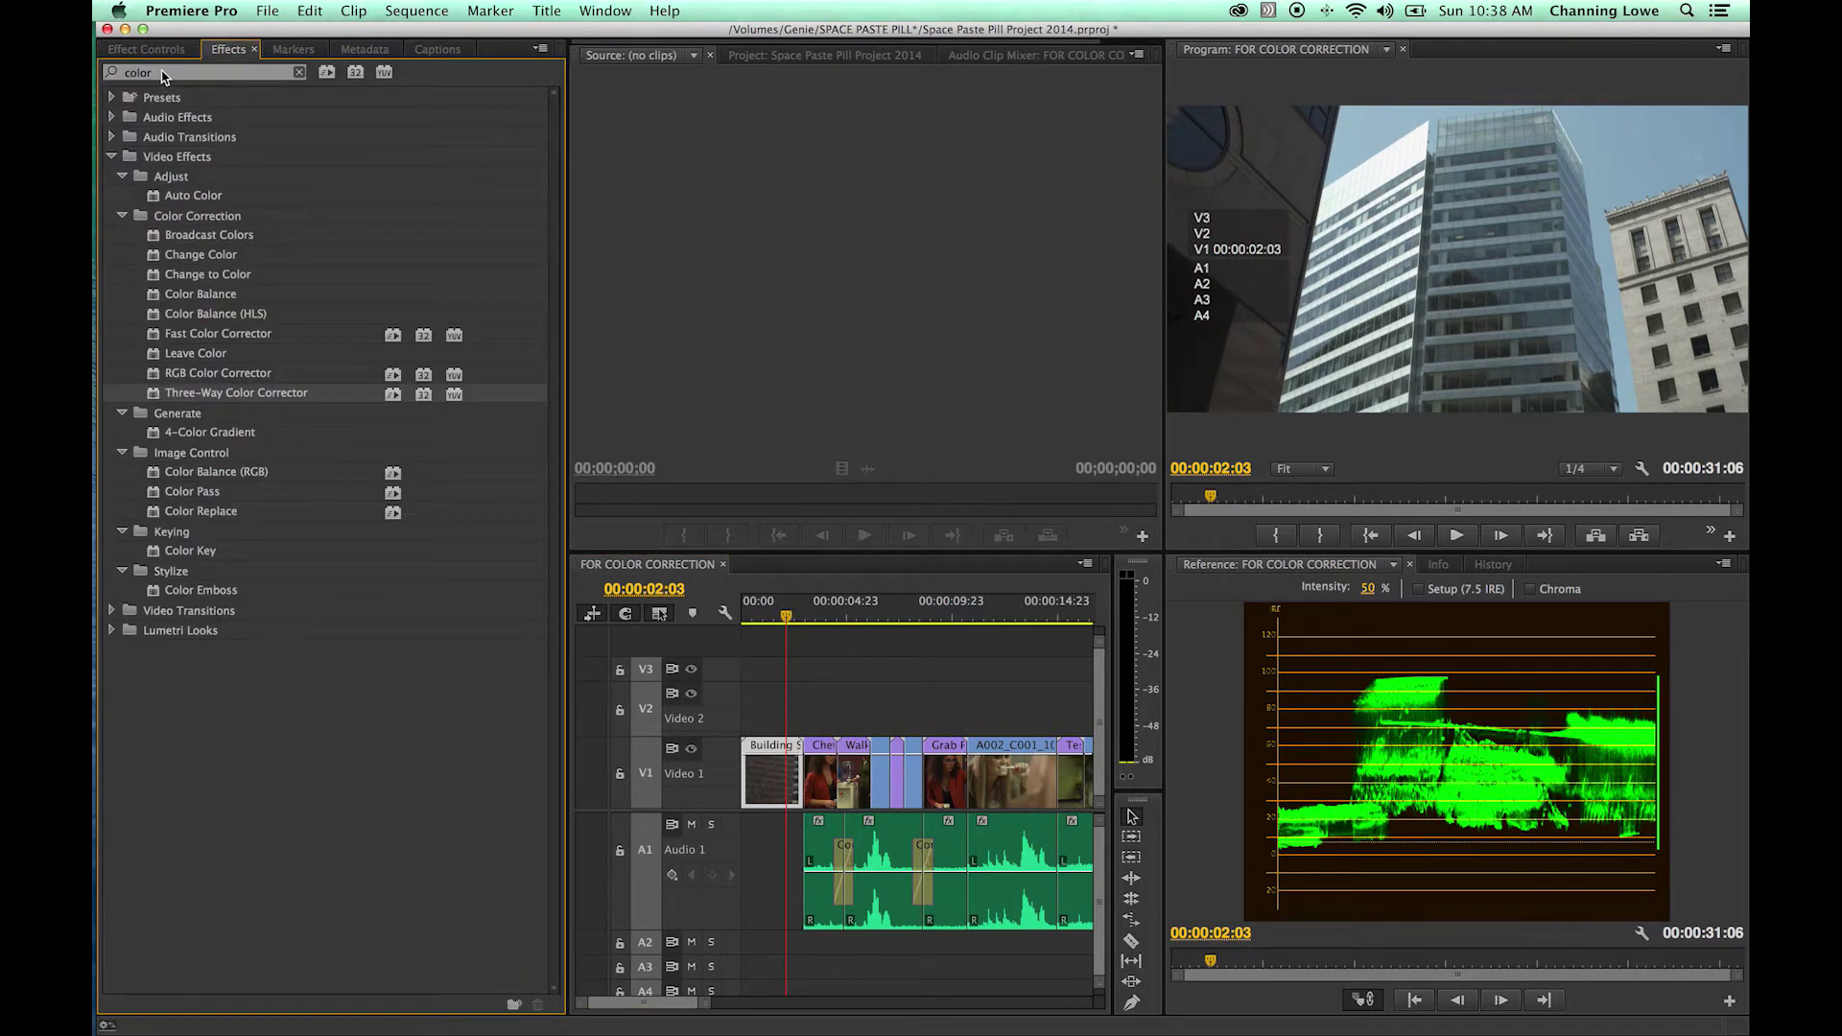
click(155, 76)
click(151, 395)
drag(152, 397, 765, 769)
click(165, 49)
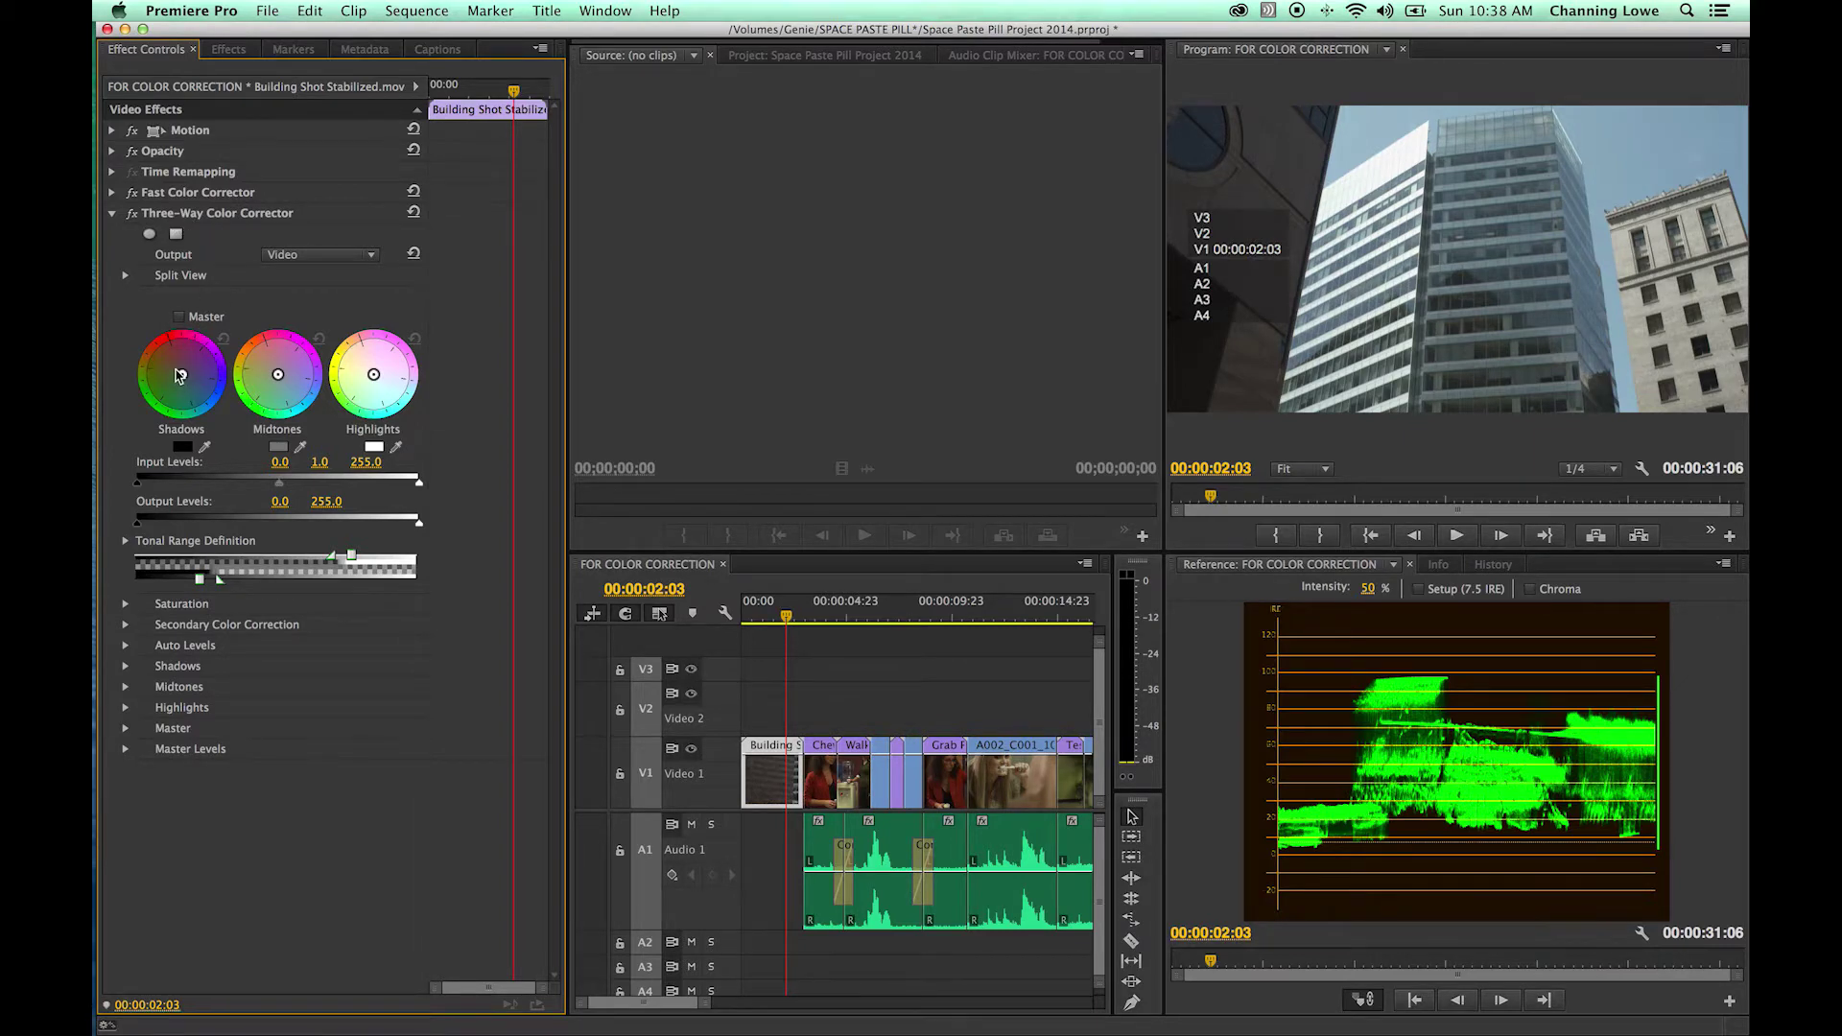
click(112, 193)
Cycle the Reference monitor through RGB Parade and YC Waveform to Vectorscope, exposing Secondary Color Correction
click(113, 193)
click(1722, 566)
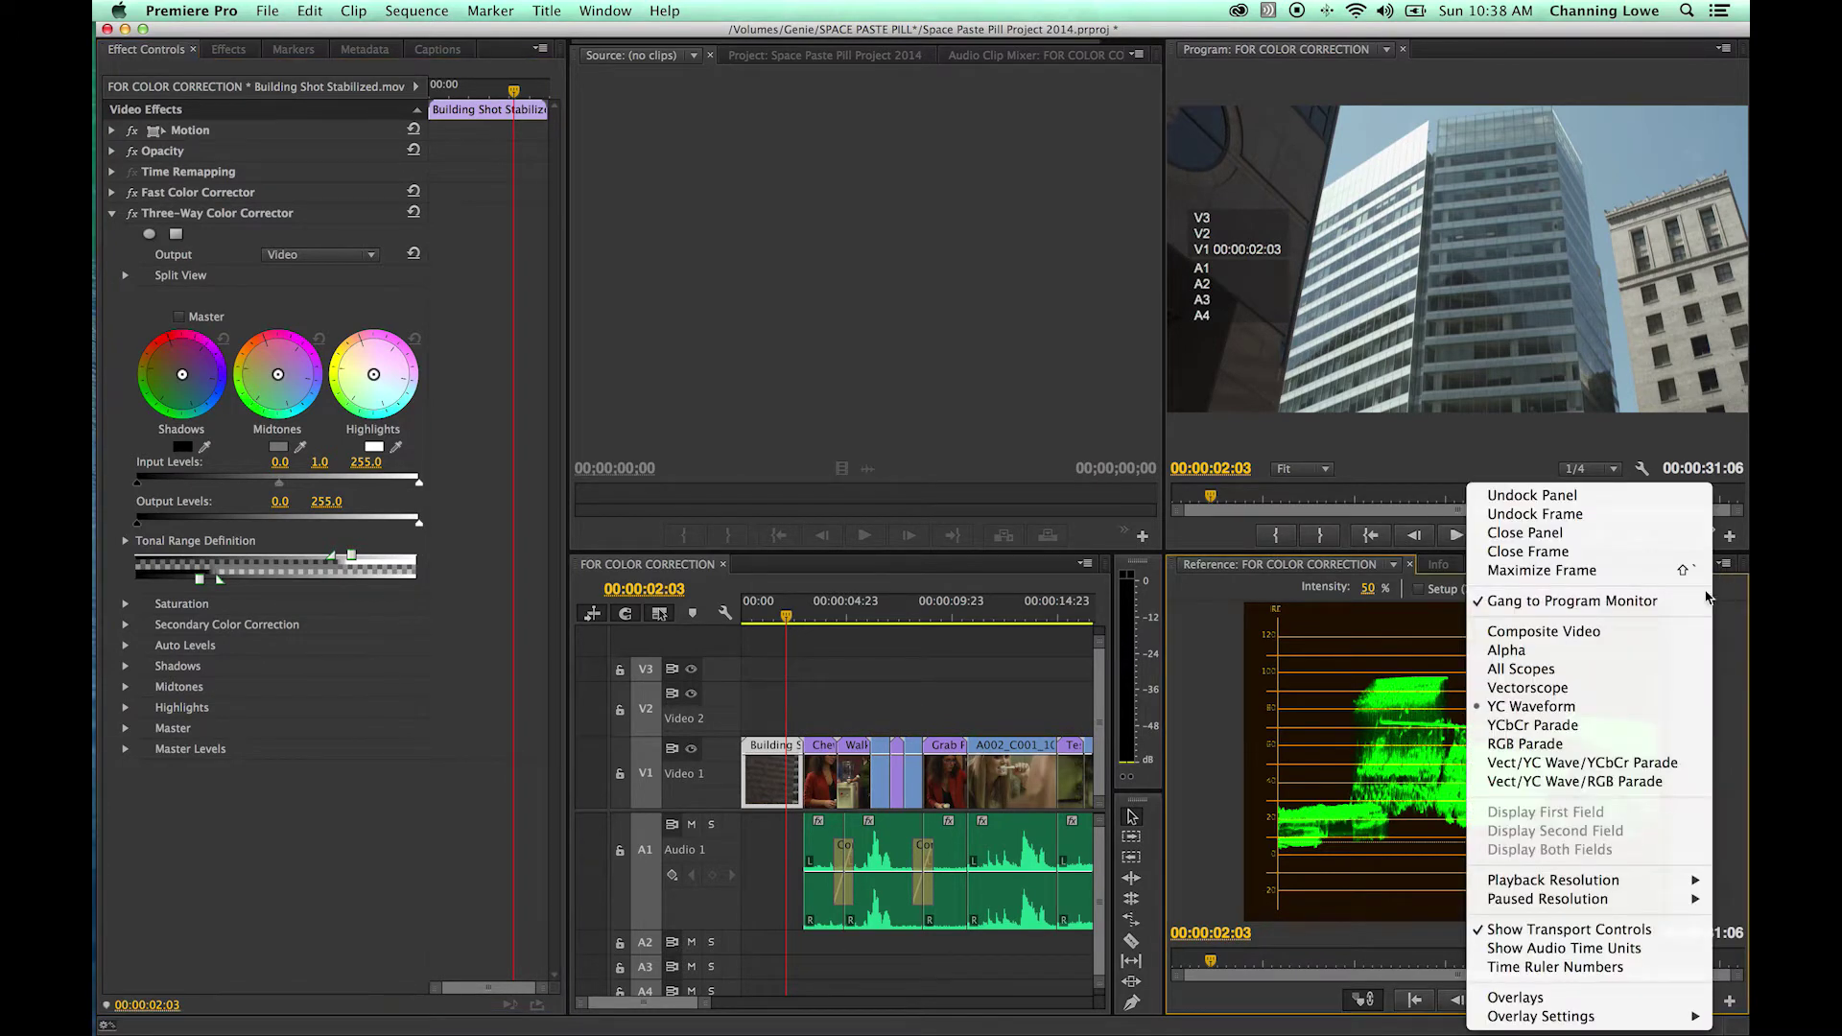
click(1607, 749)
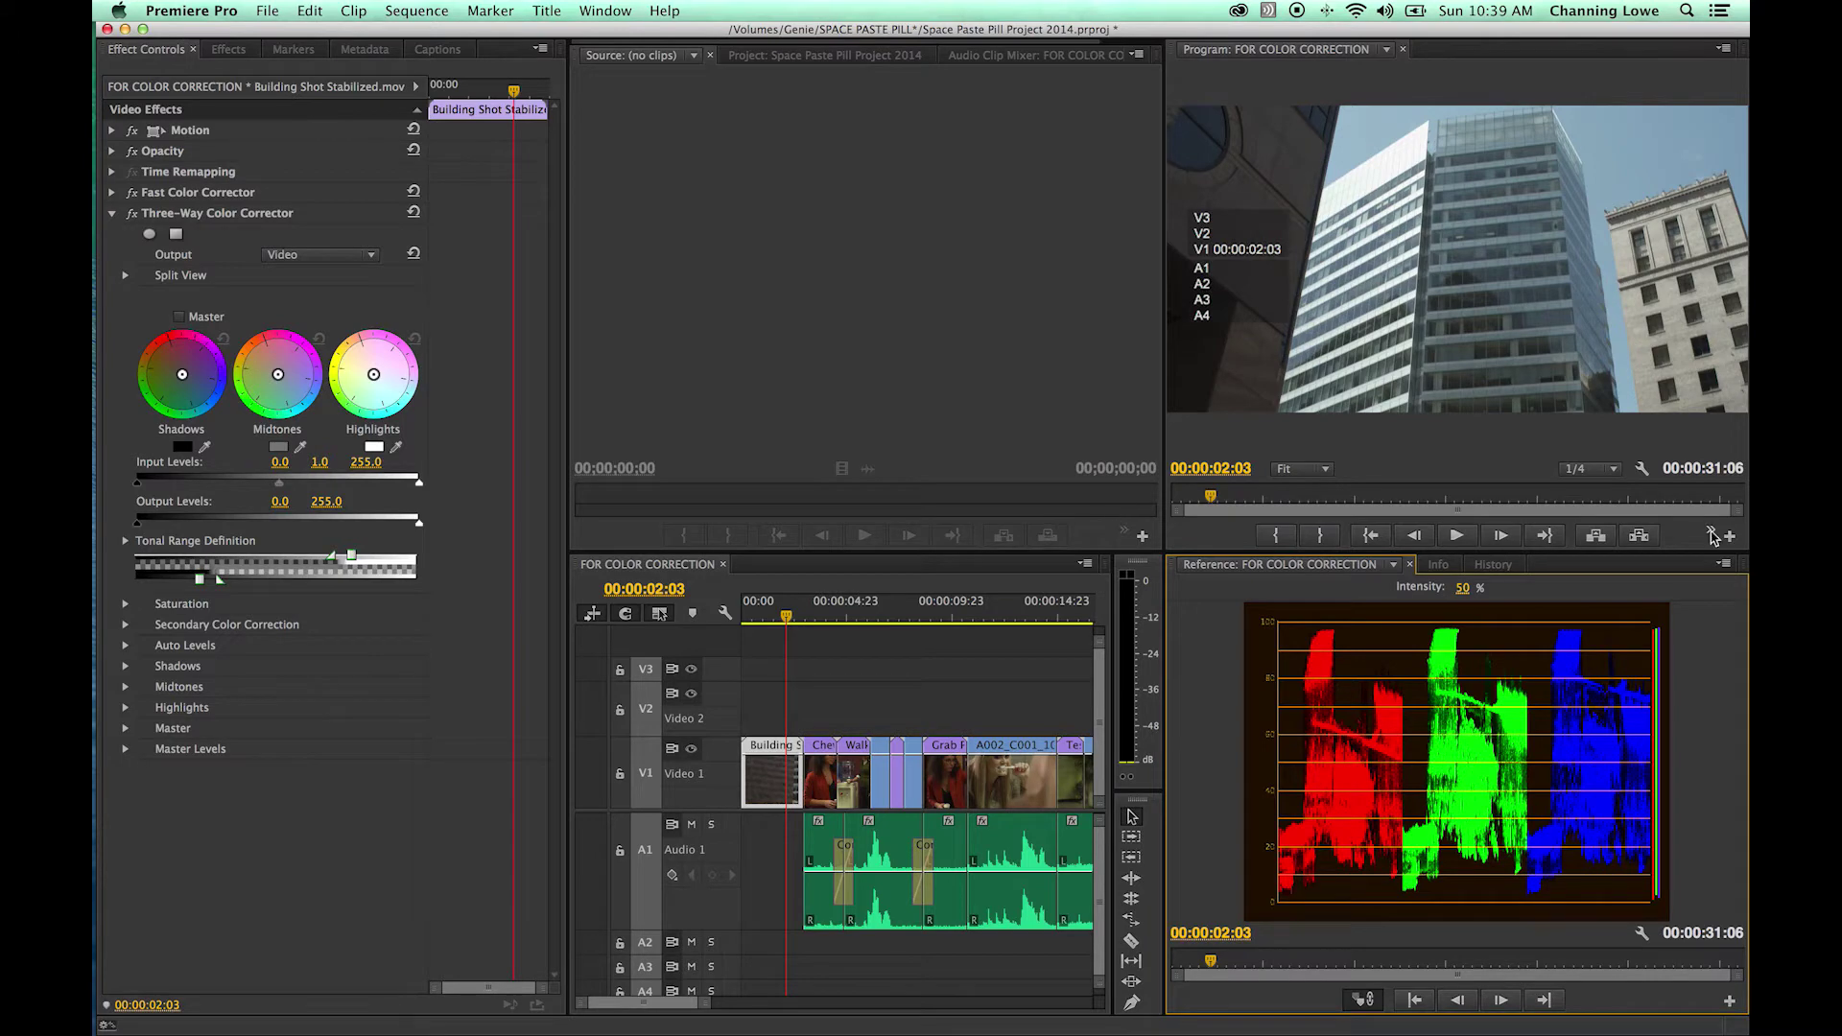
click(1724, 564)
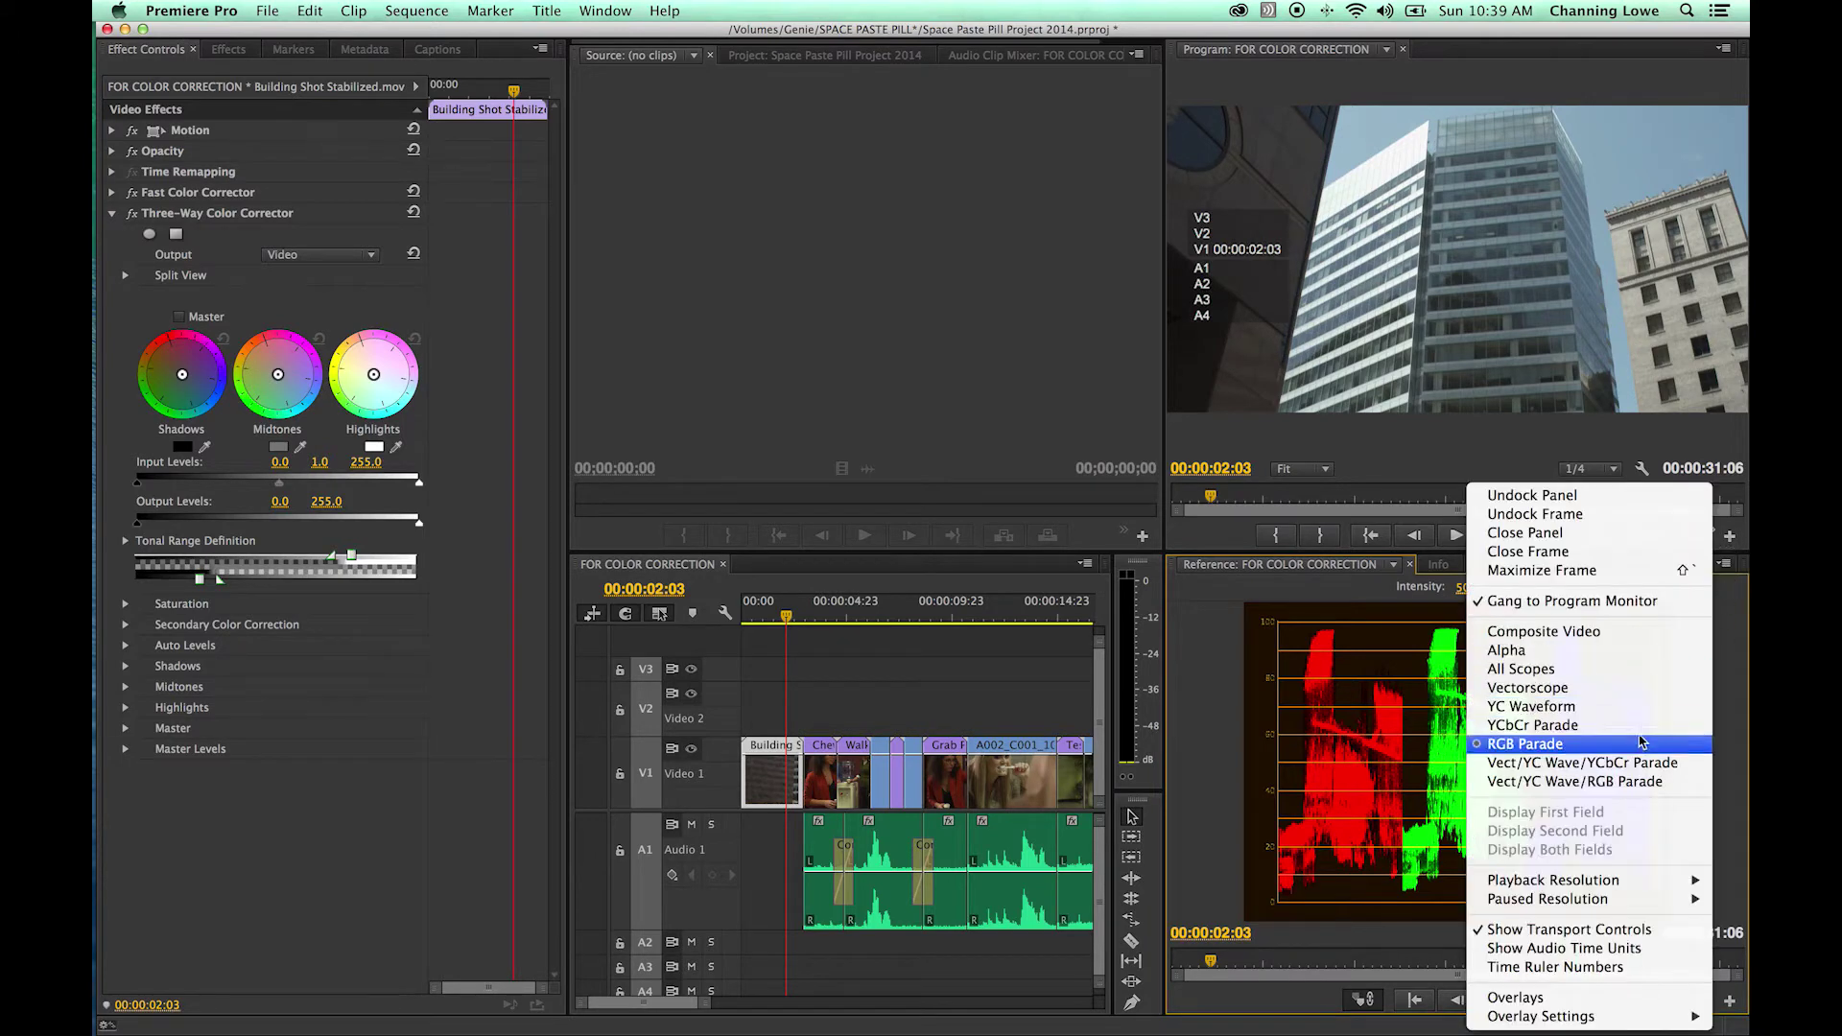
click(1592, 706)
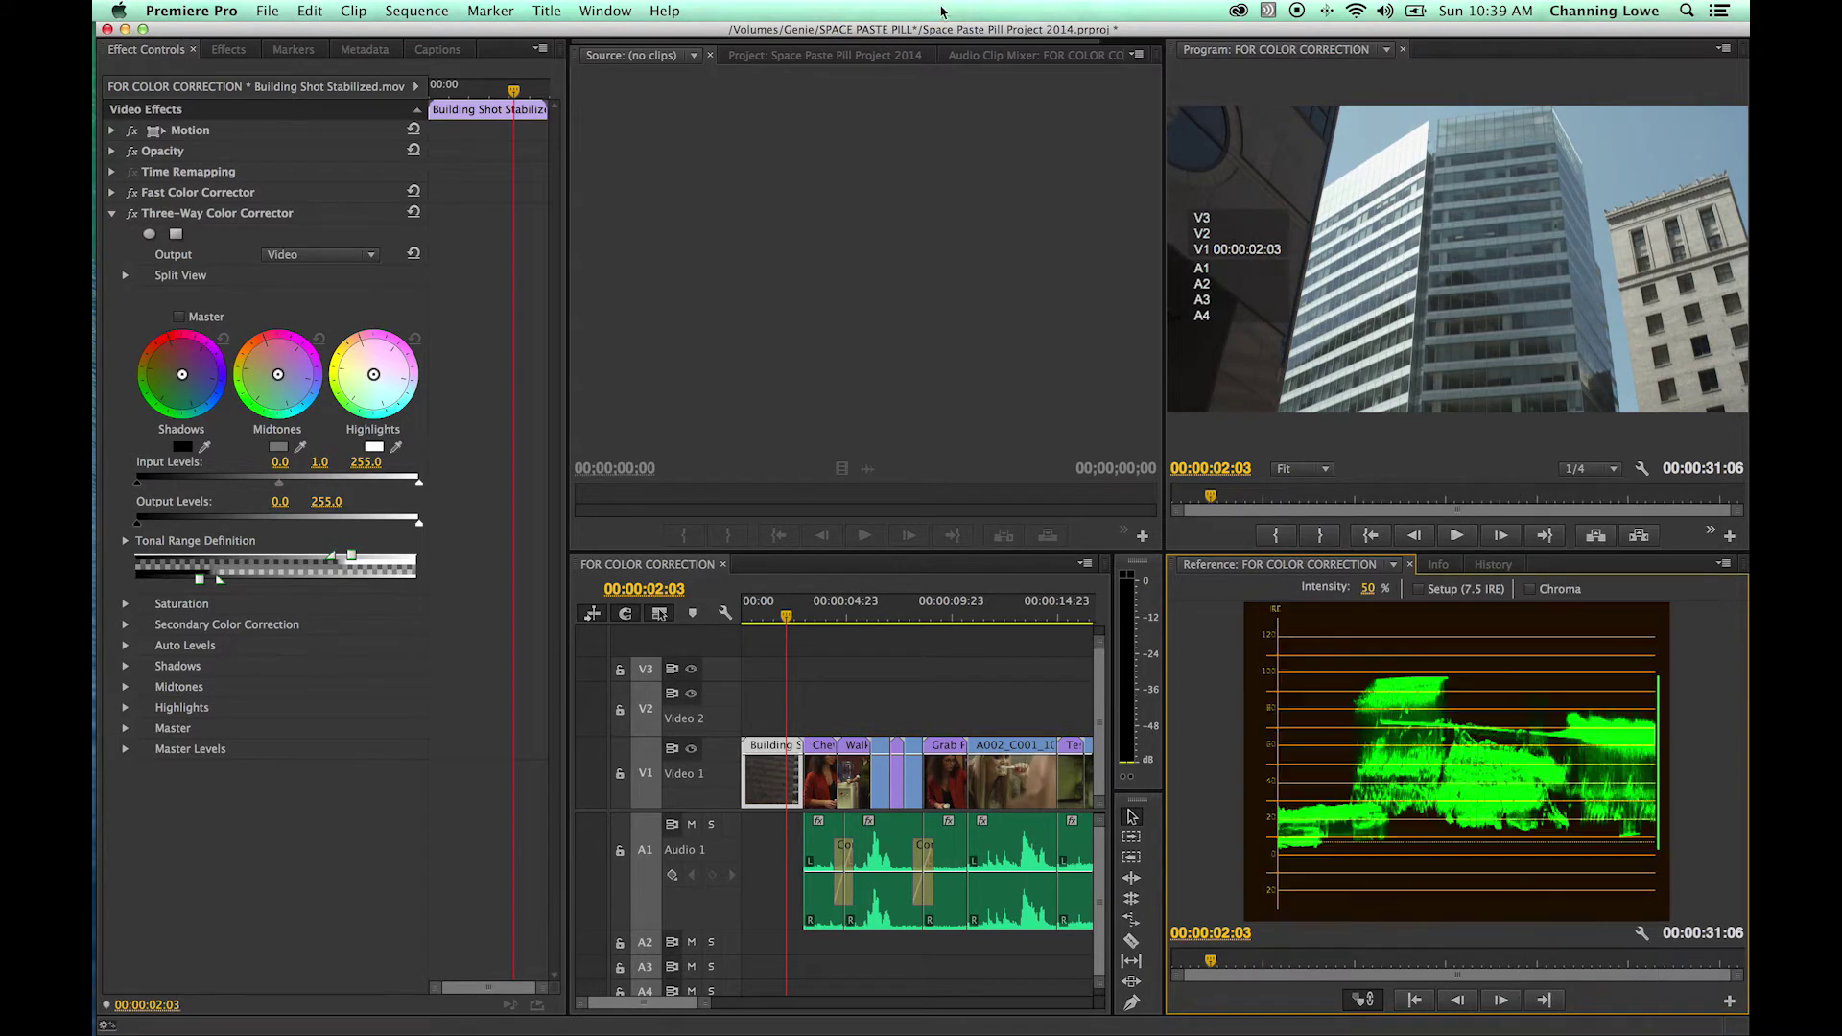
click(1722, 564)
click(1617, 688)
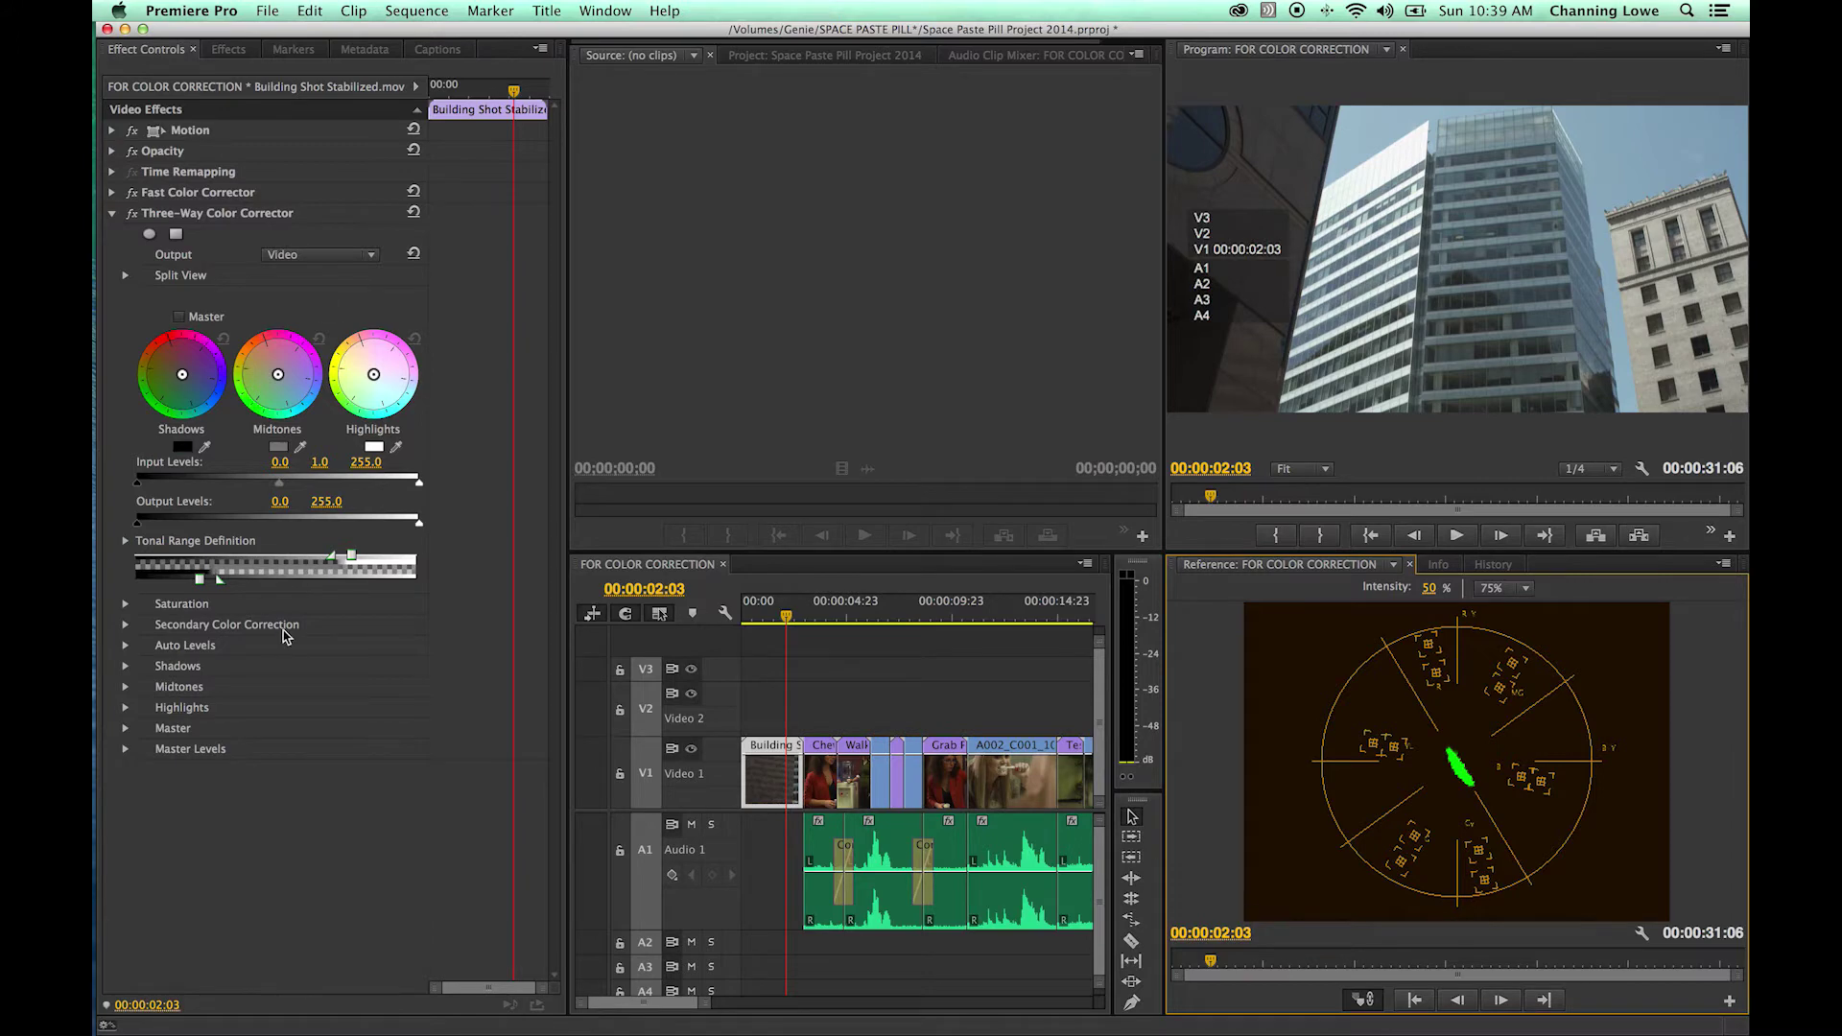
click(126, 625)
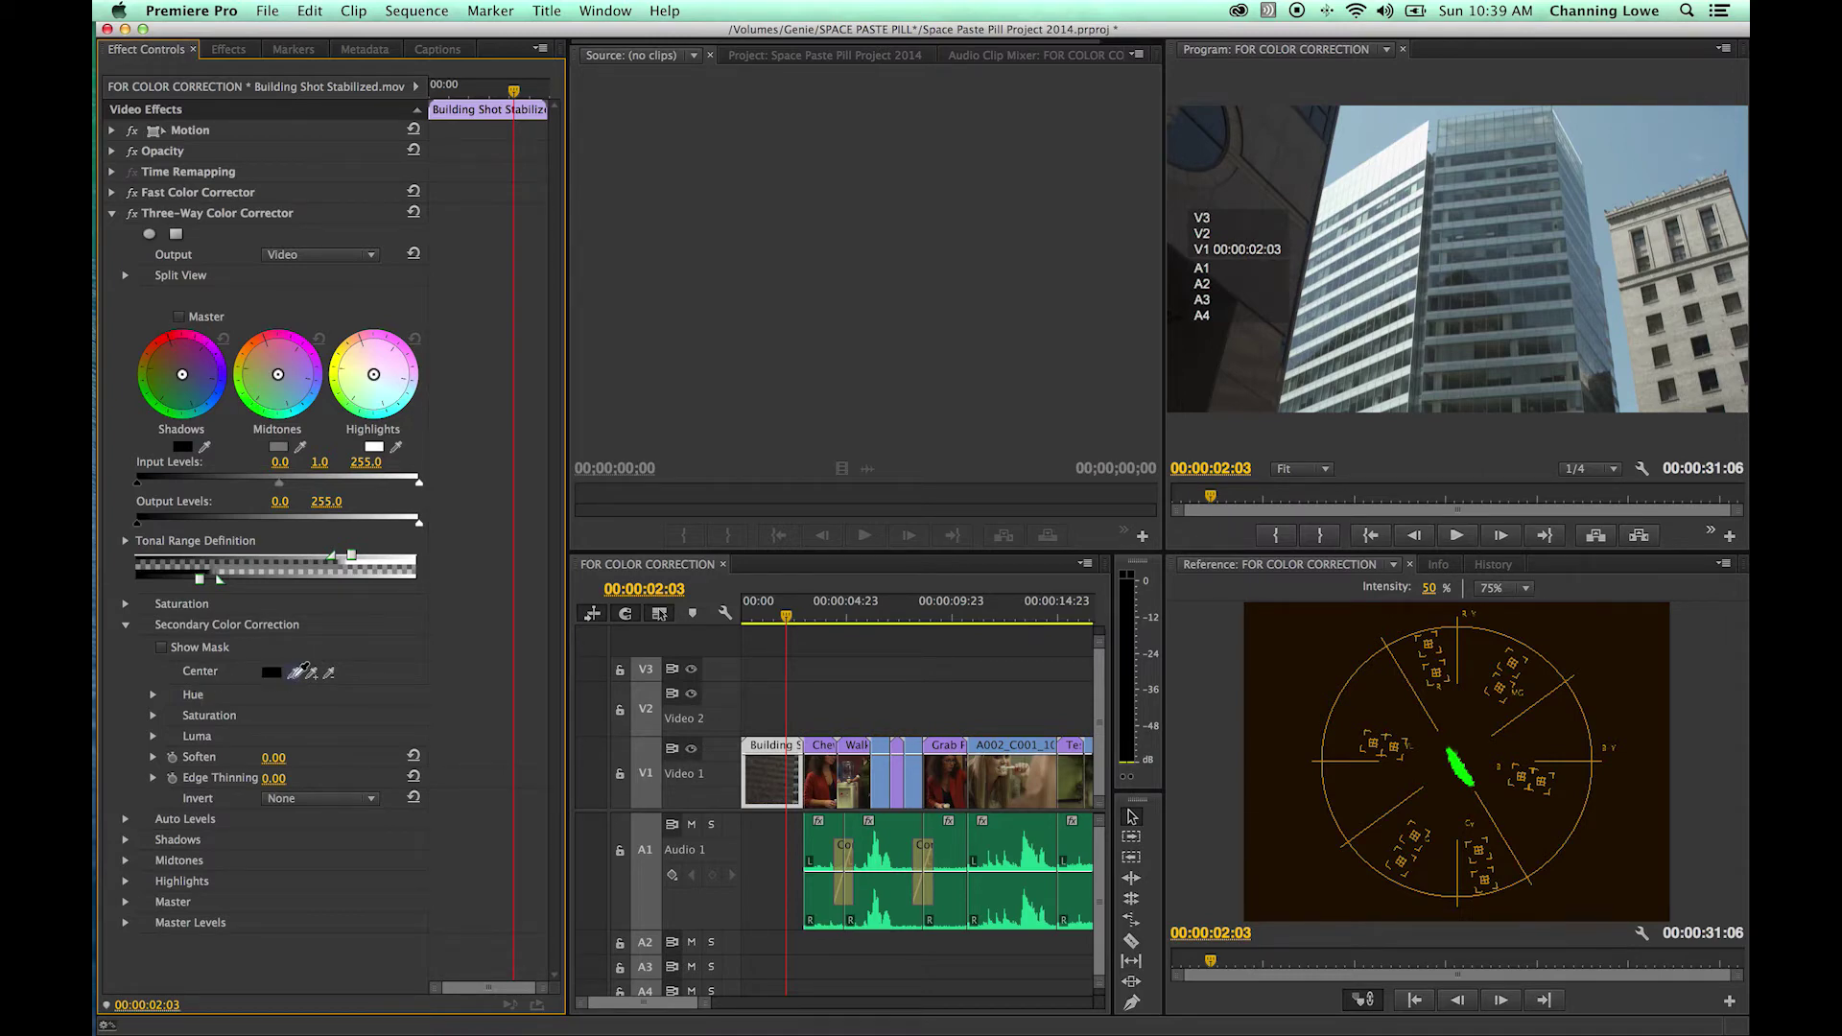
Sample the blue sky with the Center eyedropper as the key colour and turn on Show Mask
click(296, 671)
click(1611, 131)
click(162, 648)
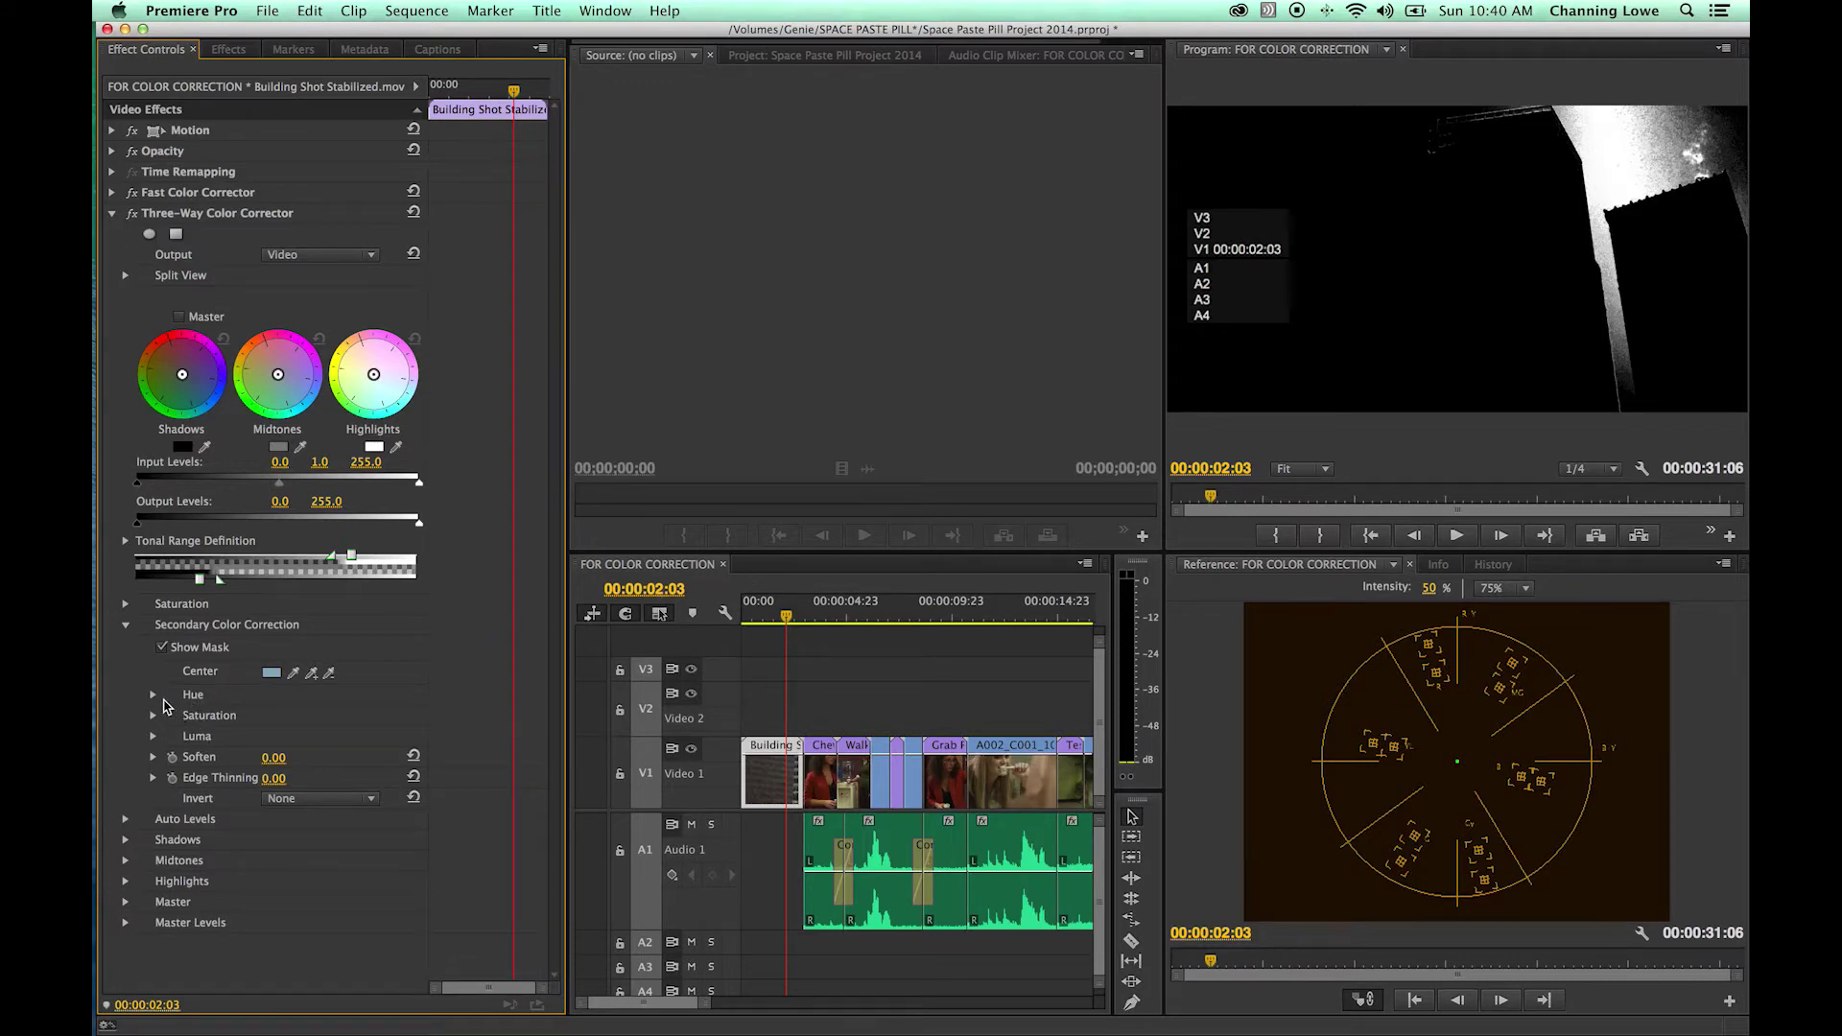
Drag the sky key's Hue end threshold to 6.82 and expand the Saturation range settings
click(153, 696)
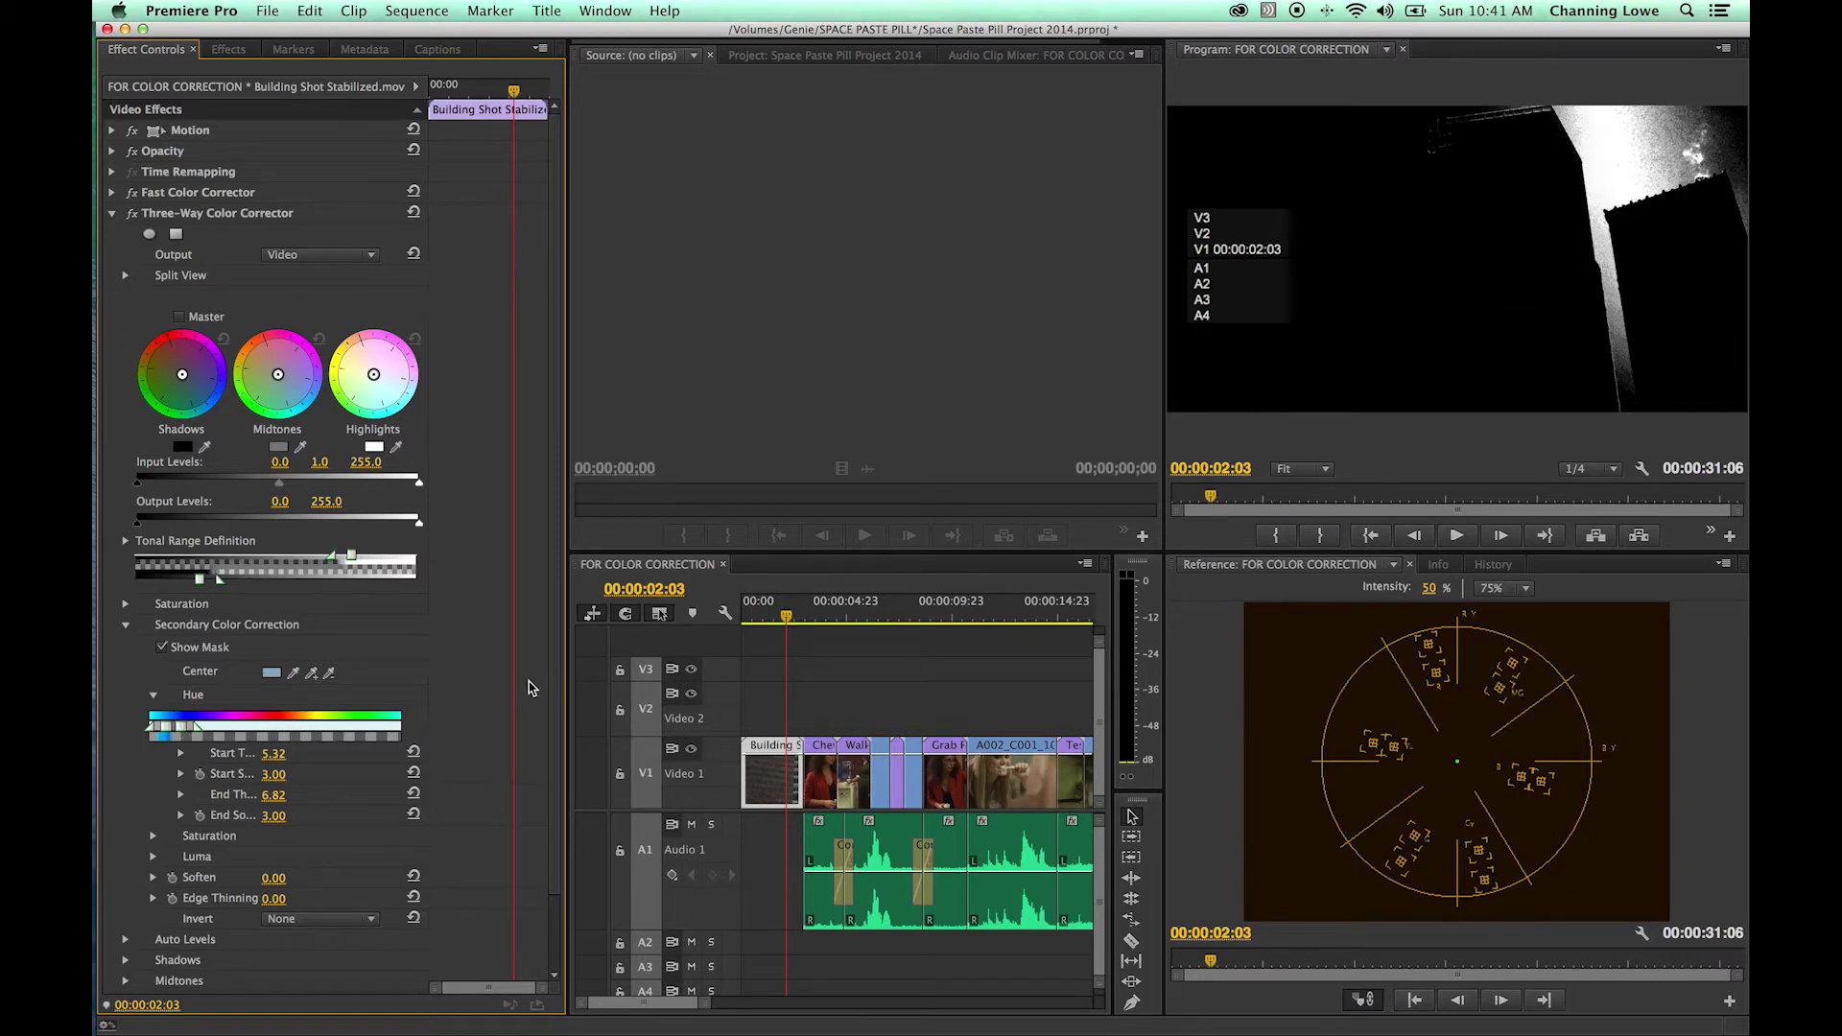
drag(180, 727, 221, 729)
click(154, 837)
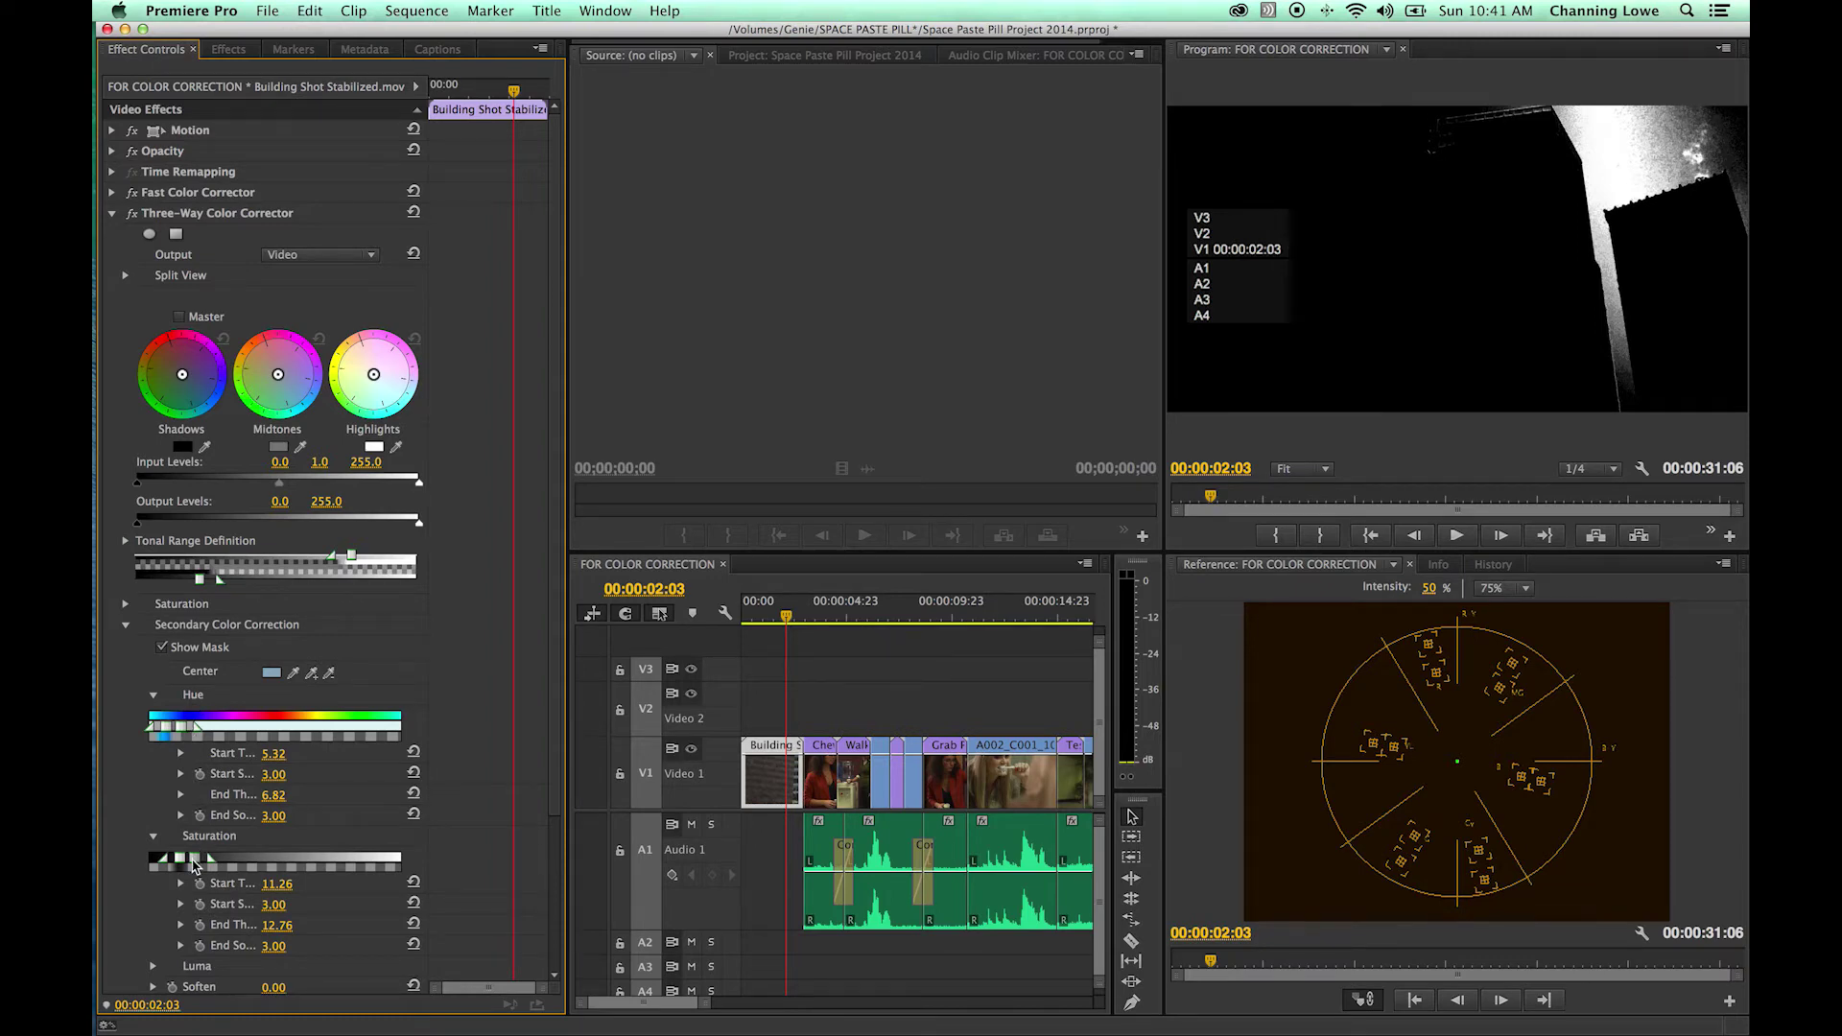
Try saturation thresholds 6.01–18.45, undo them back to 11.26–12.76, and expand the Luma range
scroll(193, 868, down, 2)
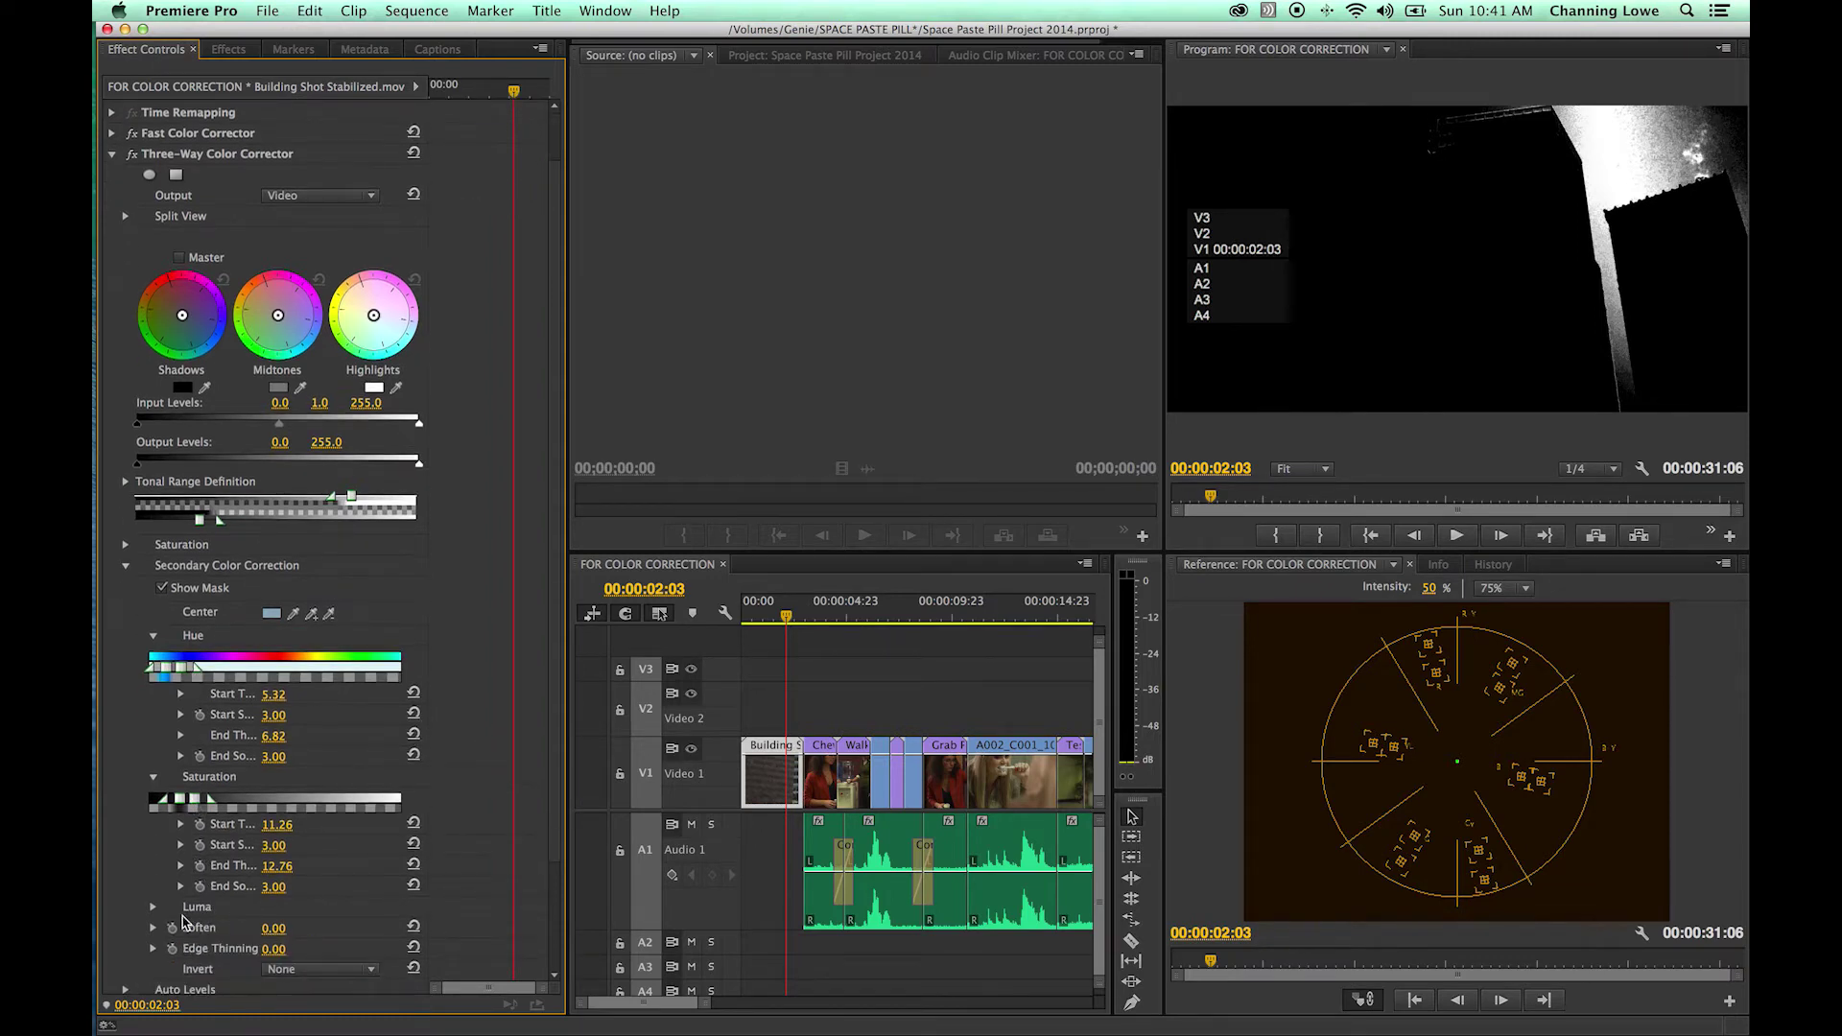
drag(199, 804, 212, 805)
click(177, 802)
drag(178, 802, 168, 800)
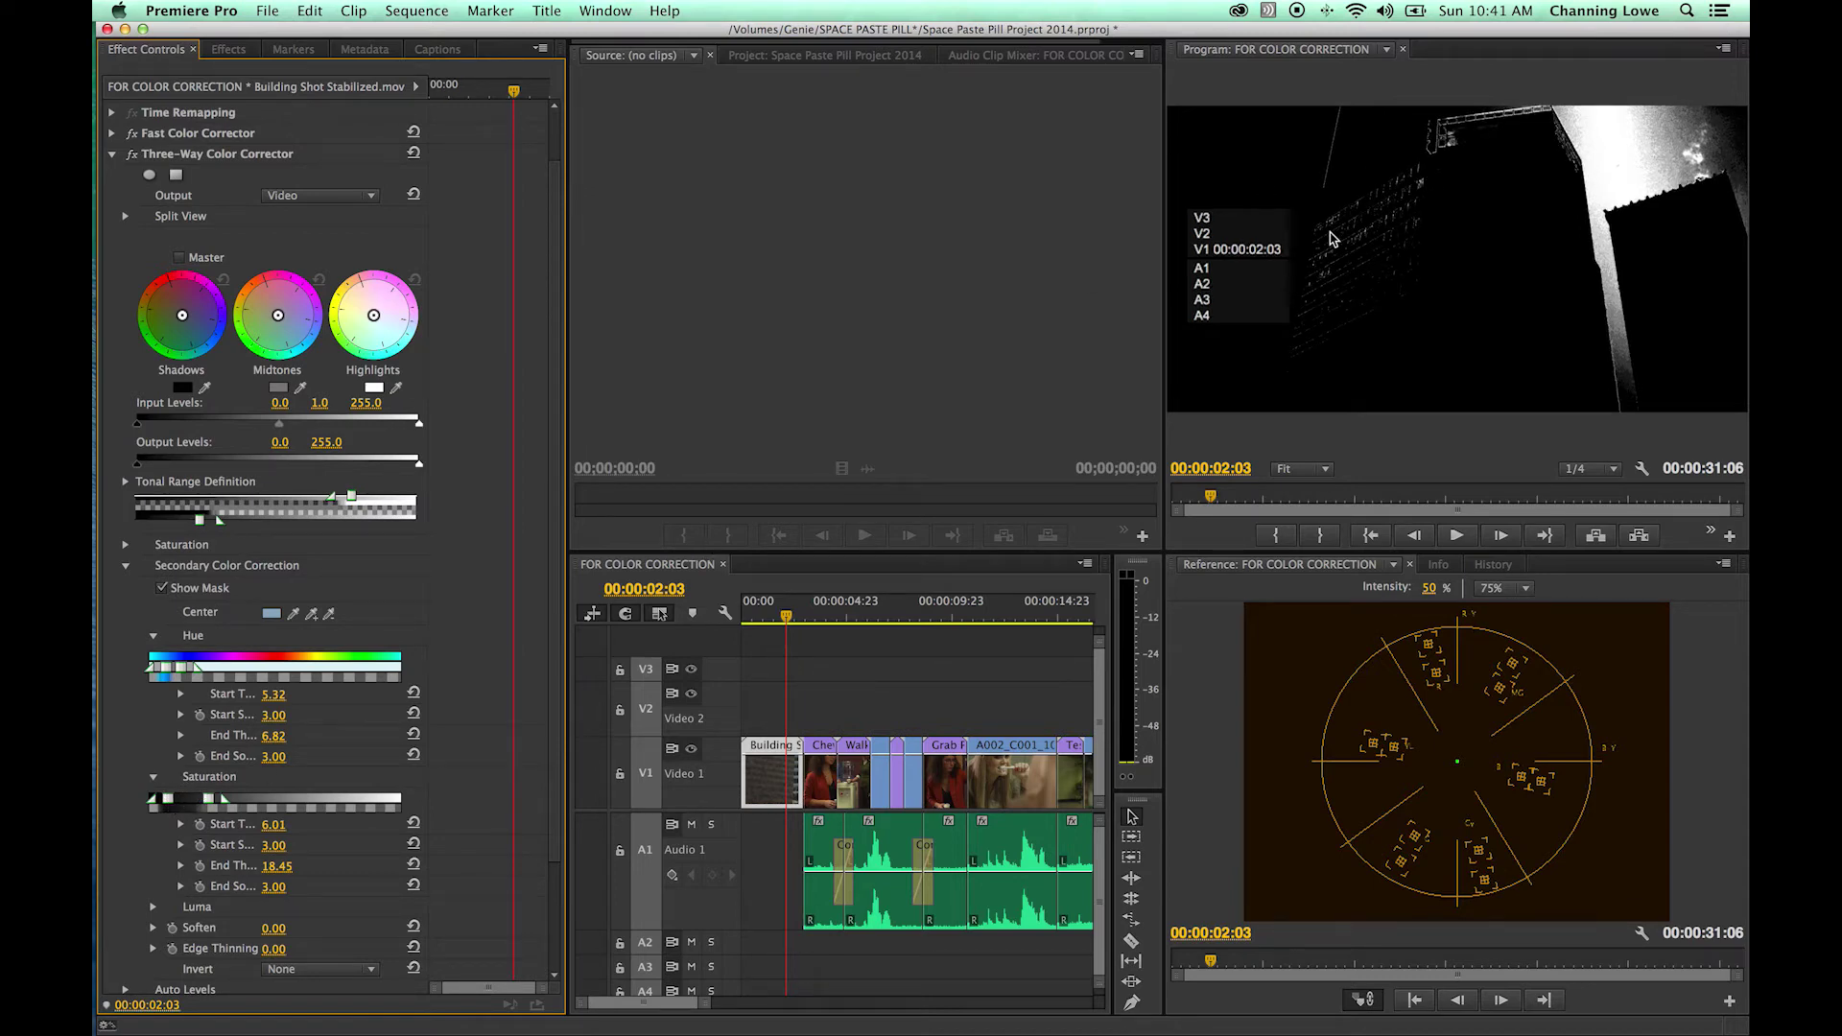
key(super+z)
key(super+z)
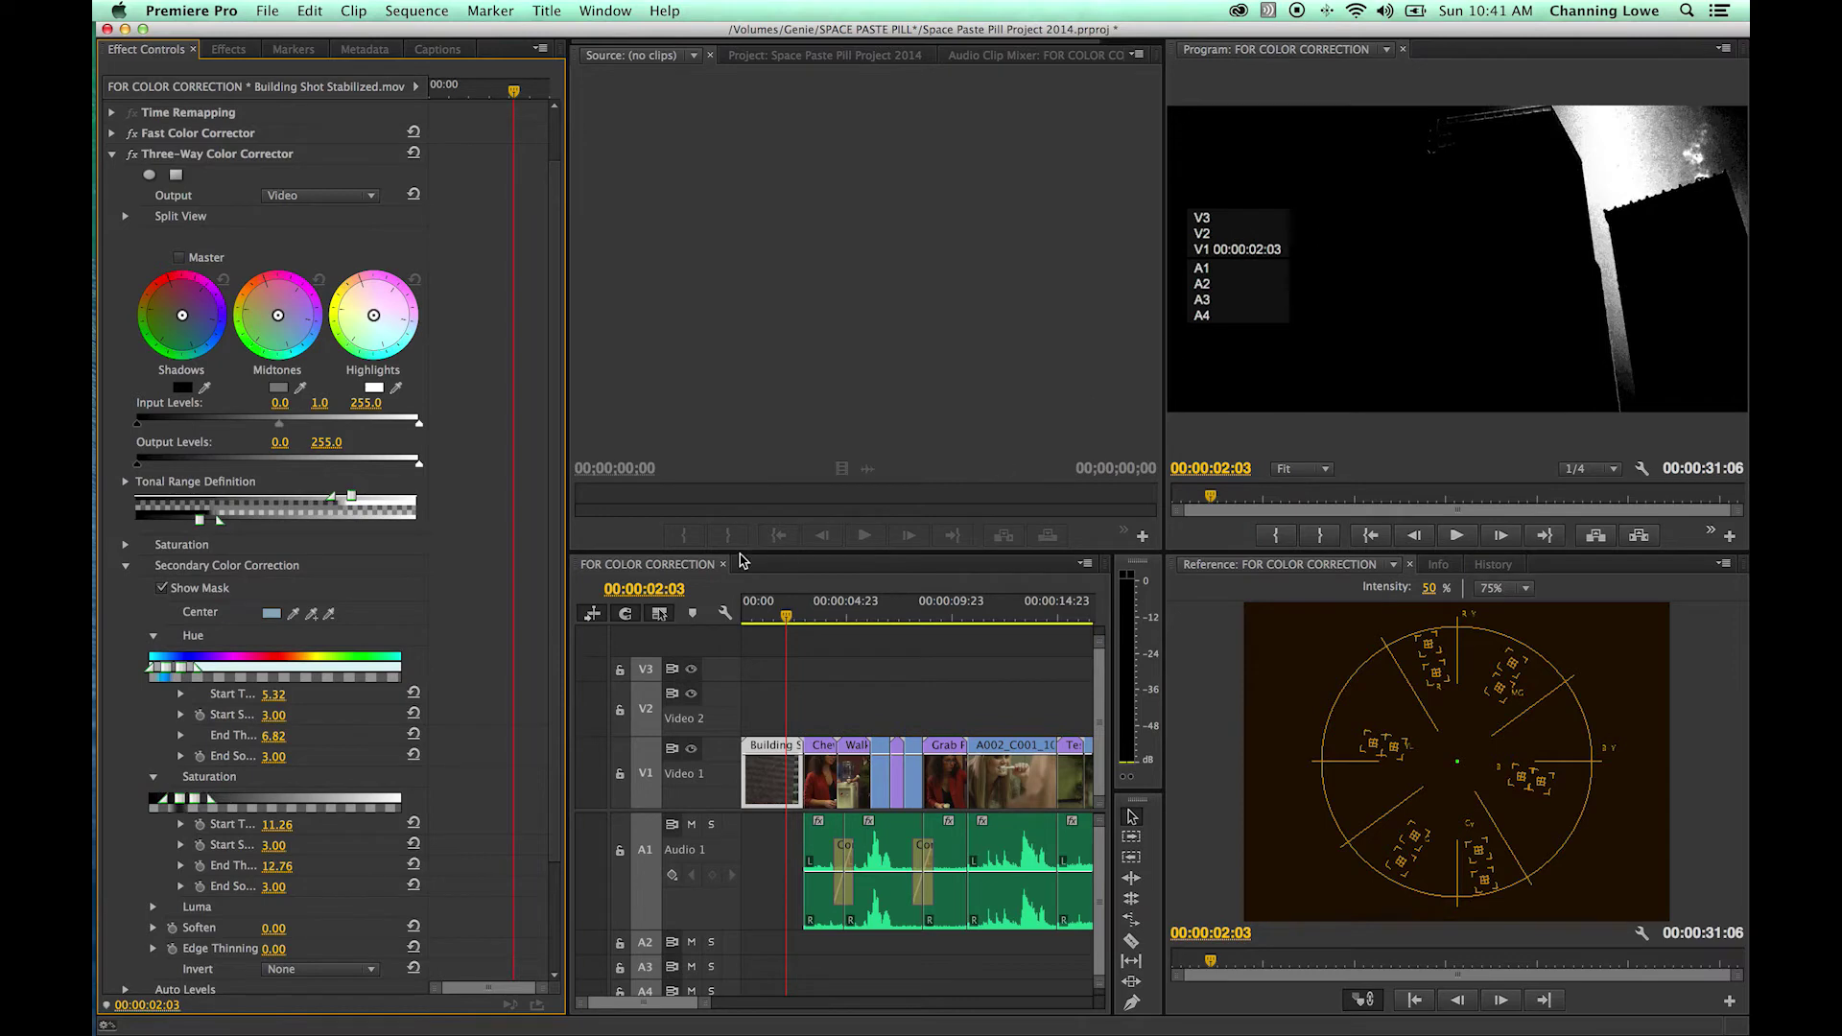
scroll(364, 836, down, 3)
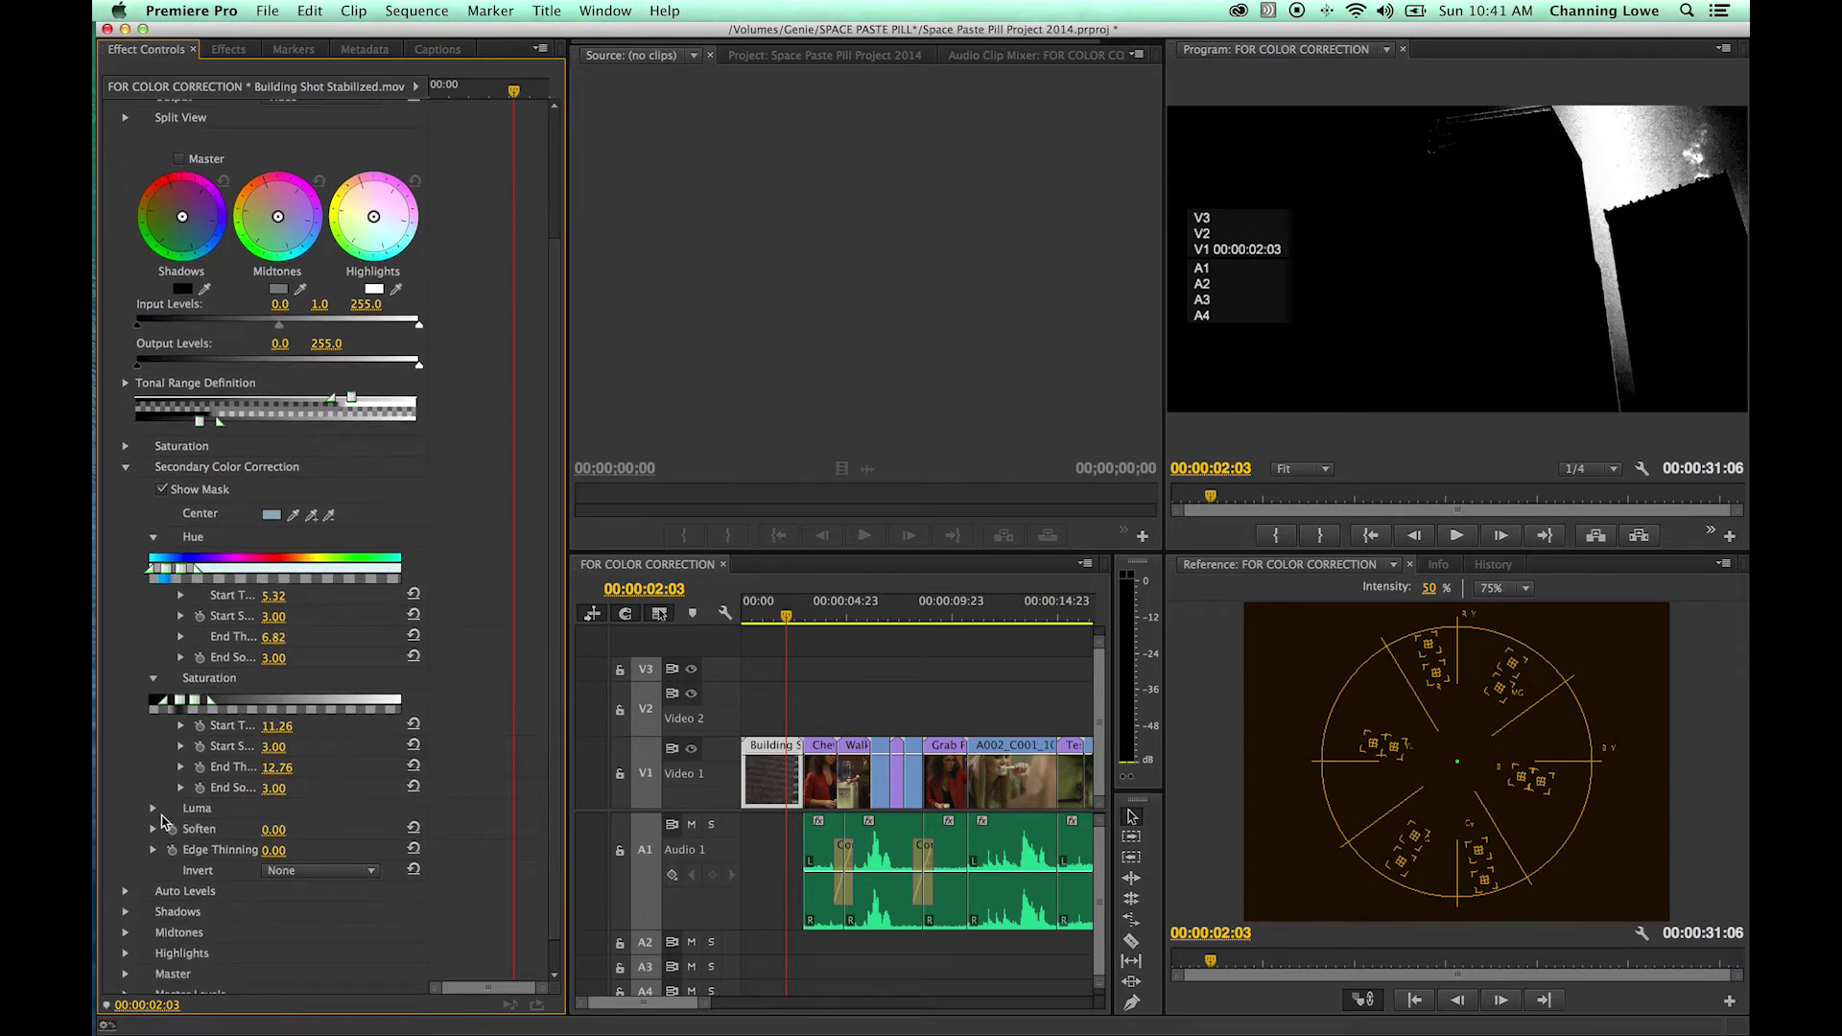
click(154, 809)
scroll(211, 815, down, 2)
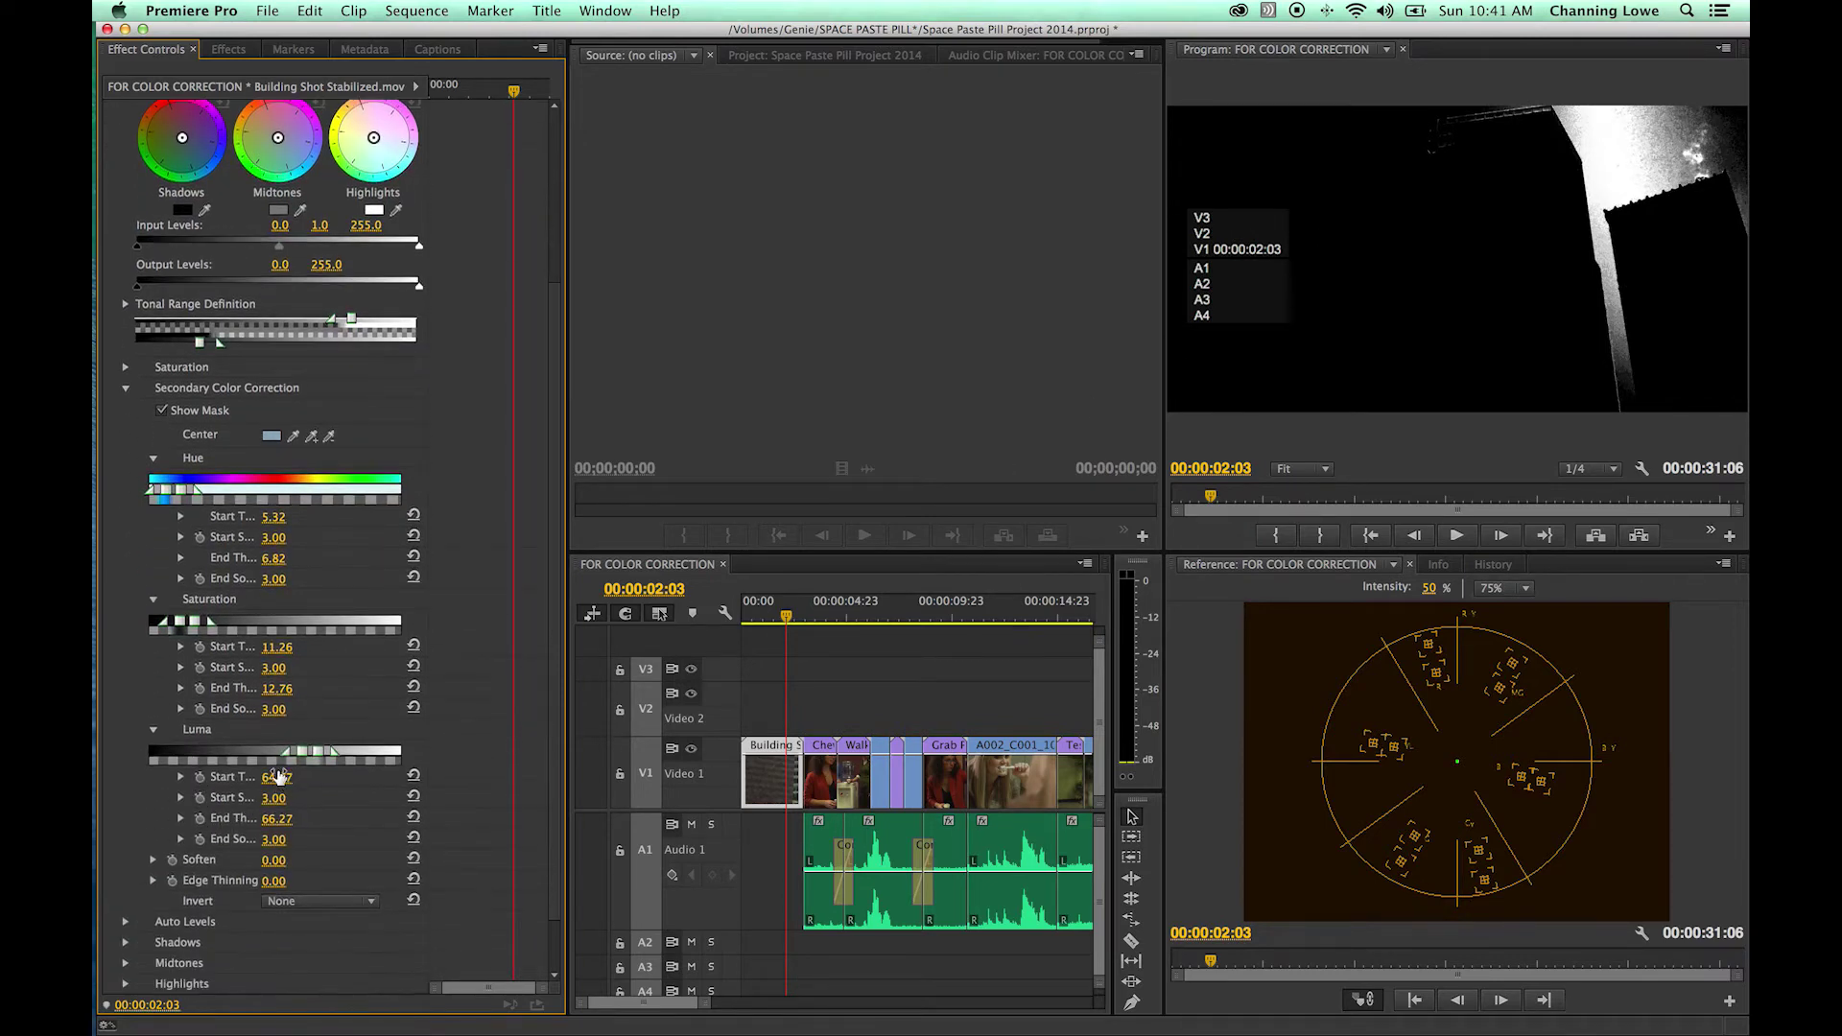
Set Luma end threshold 74.68 and end softness 7.73, undoing the start threshold and softness tweaks
drag(299, 757, 288, 755)
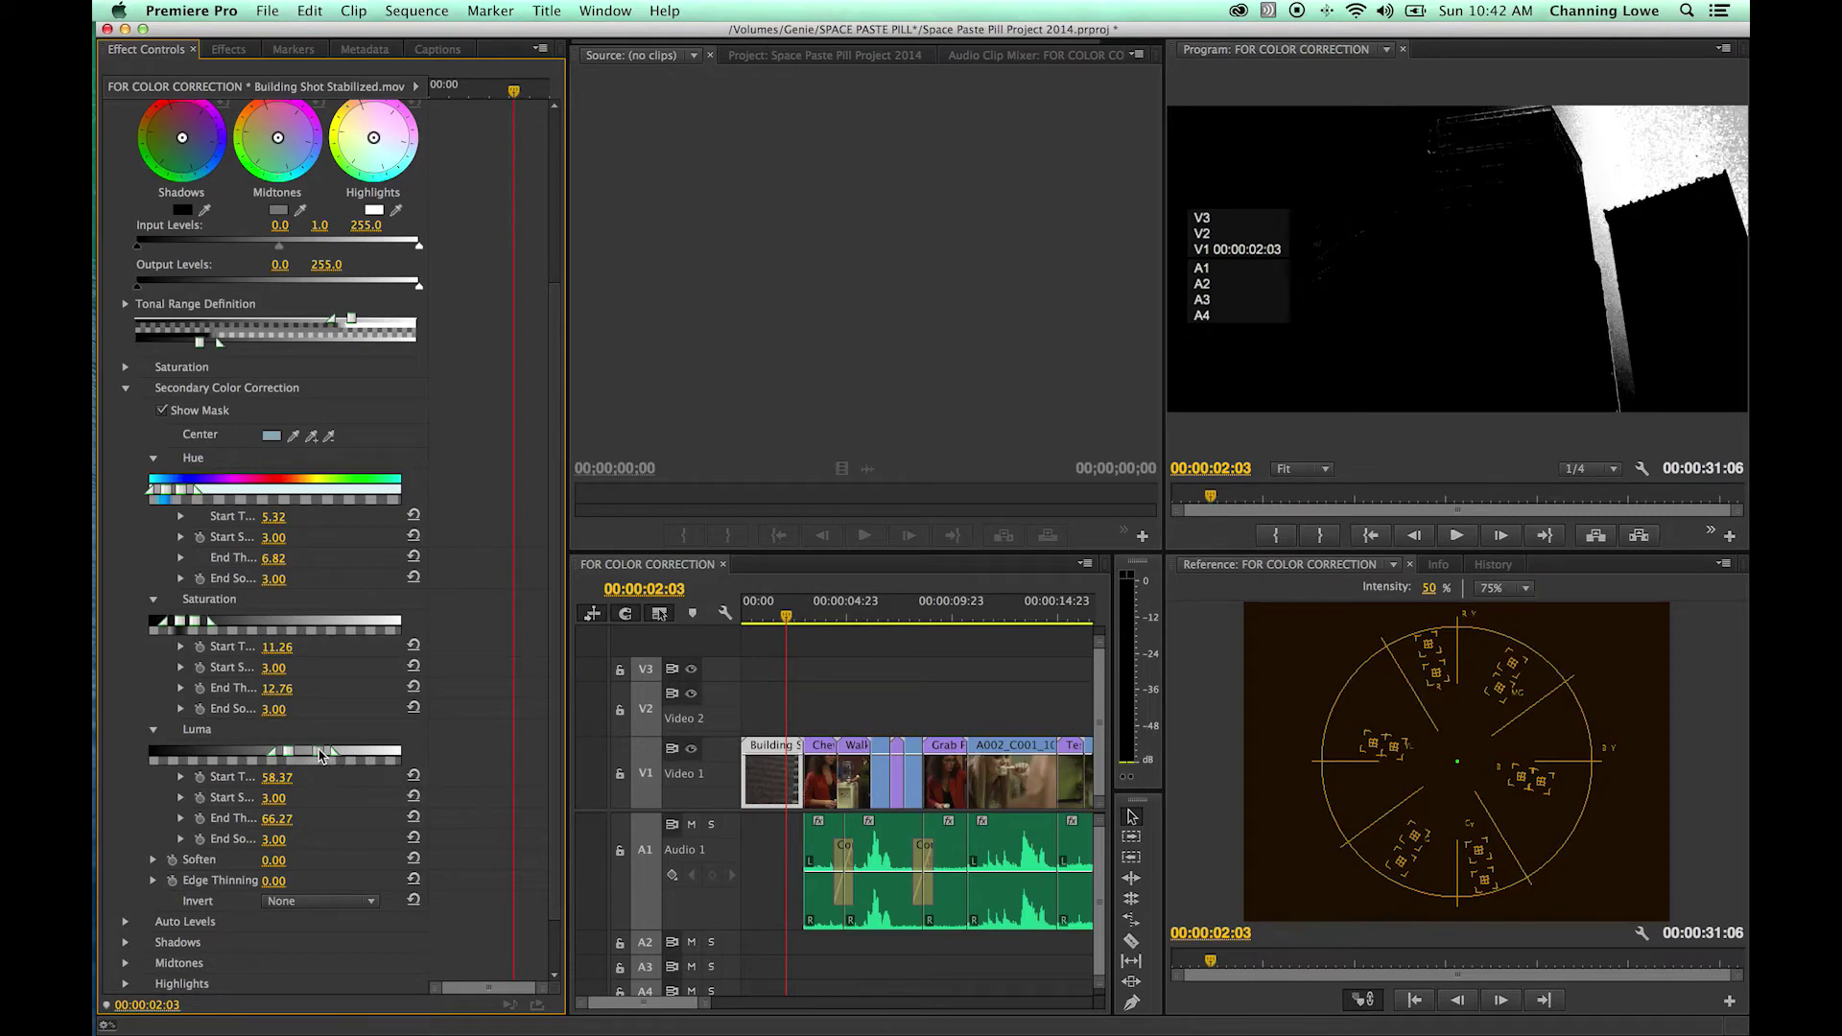
drag(330, 756, 338, 756)
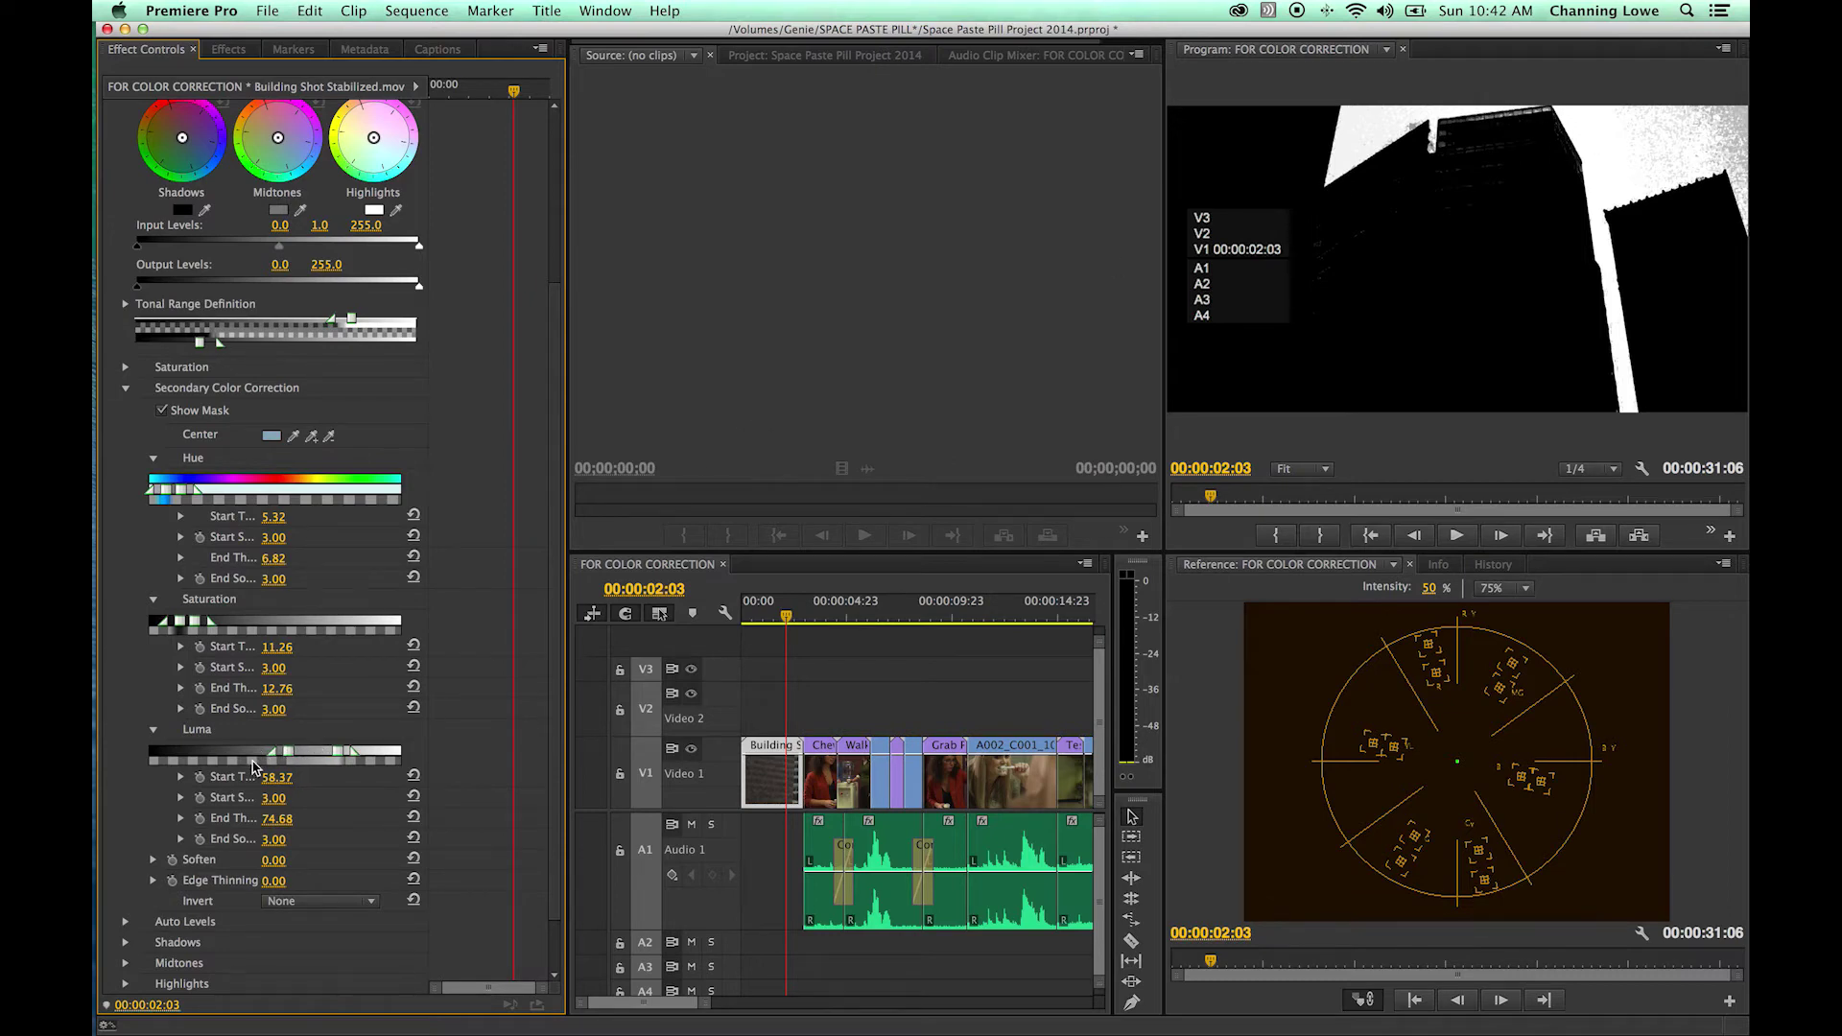
drag(288, 753, 278, 758)
key(super+z)
click(356, 759)
drag(356, 758, 367, 758)
drag(273, 755, 247, 758)
key(super+z)
drag(179, 491, 161, 494)
Settle Hue end threshold at 8.58 and Saturation end threshold at 15.02, undoing the saturation start change
key(super+z)
key(super+z)
drag(196, 624, 201, 626)
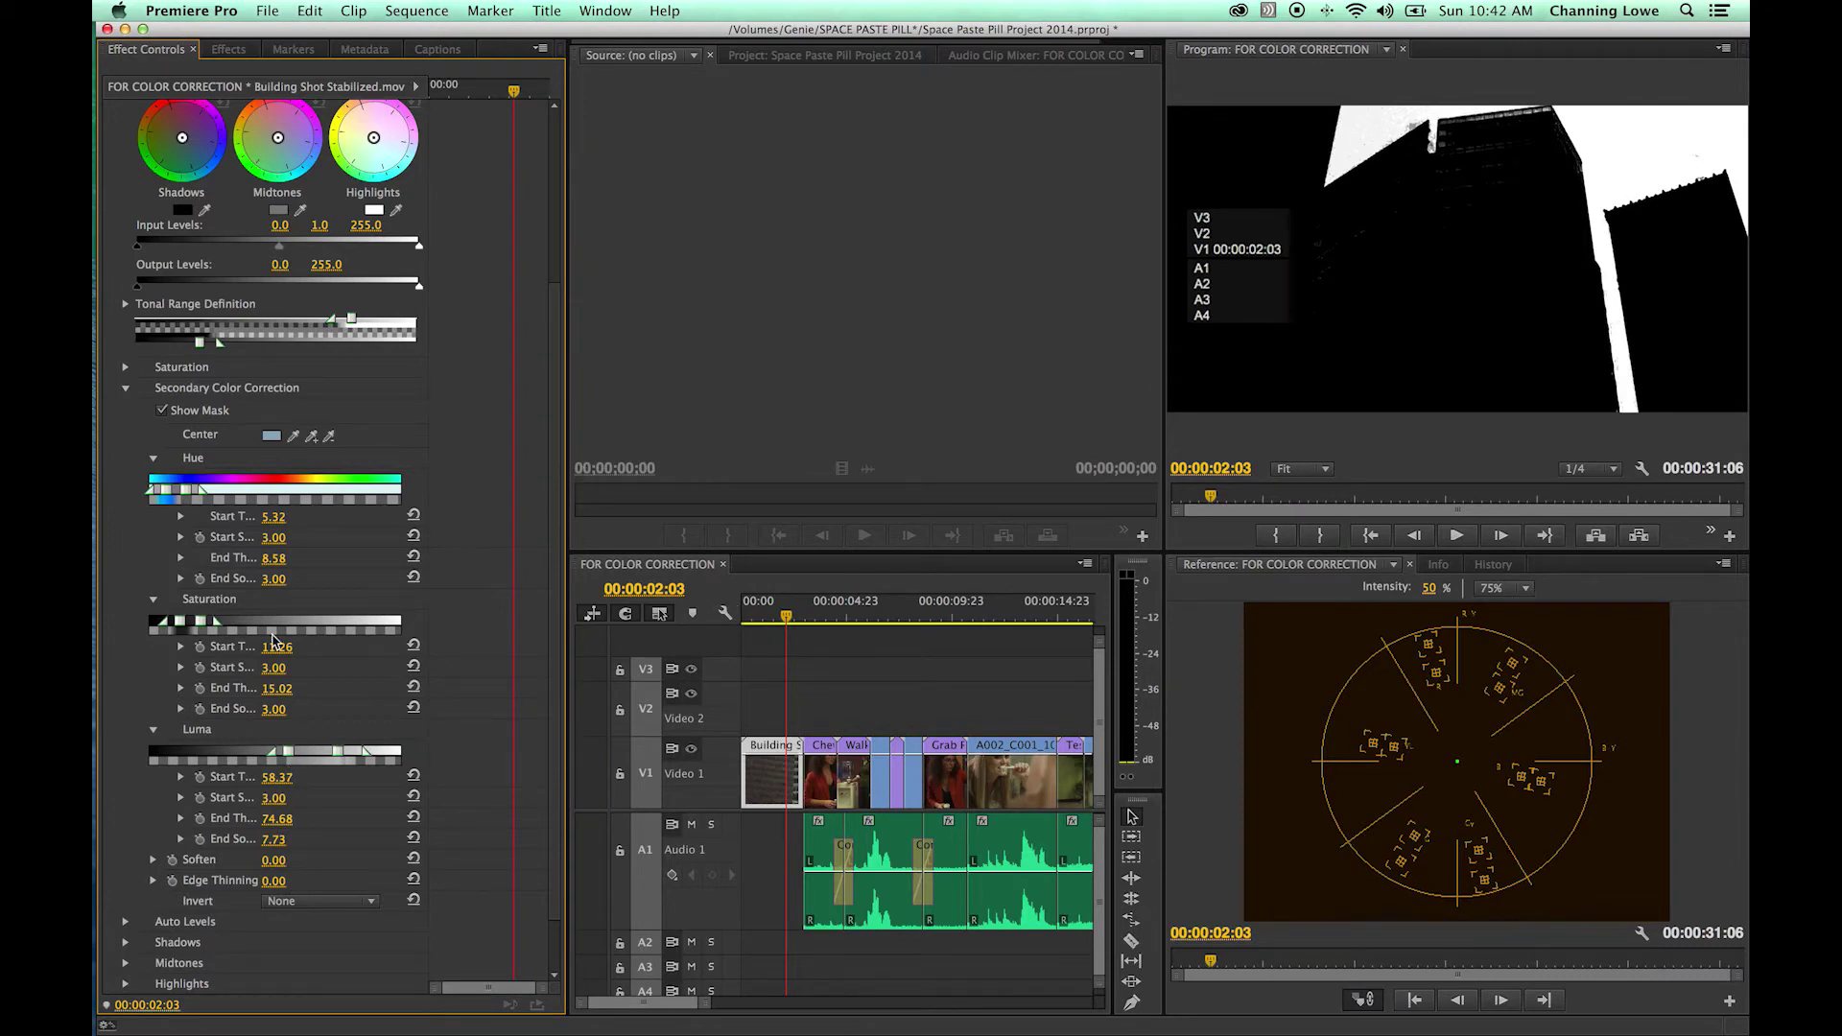
drag(186, 629, 181, 624)
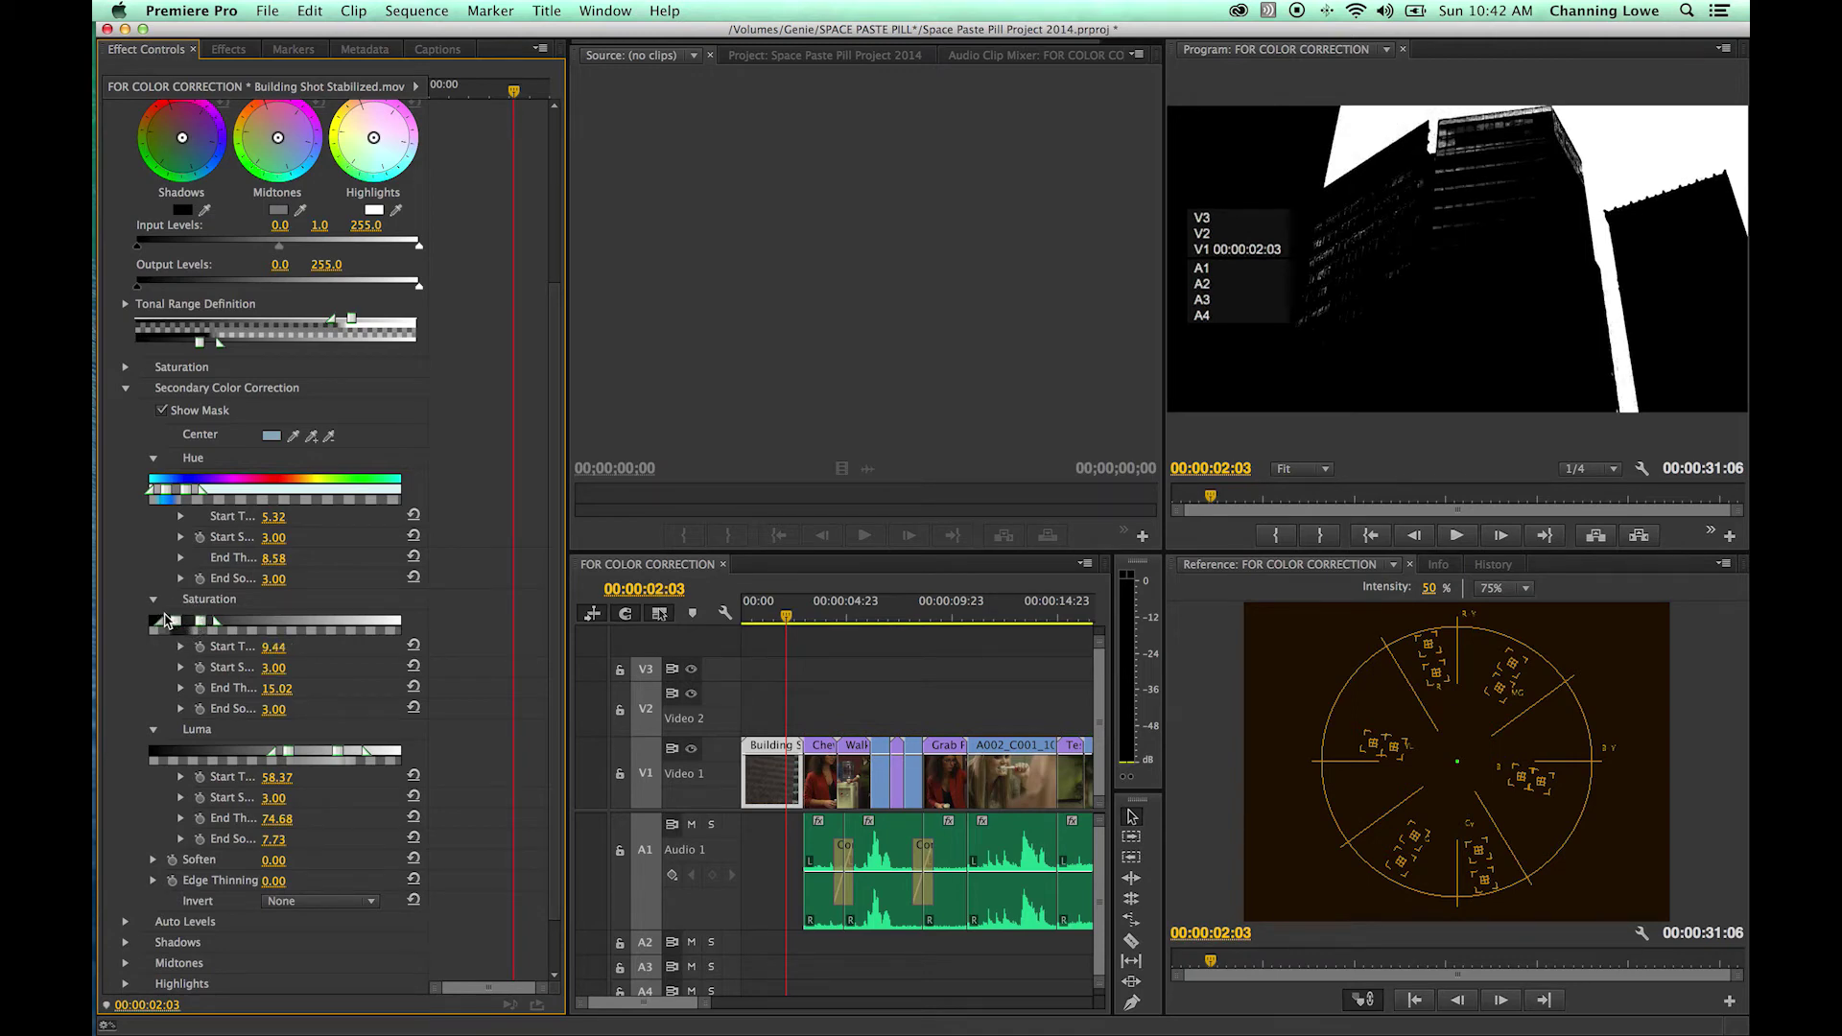
key(super+z)
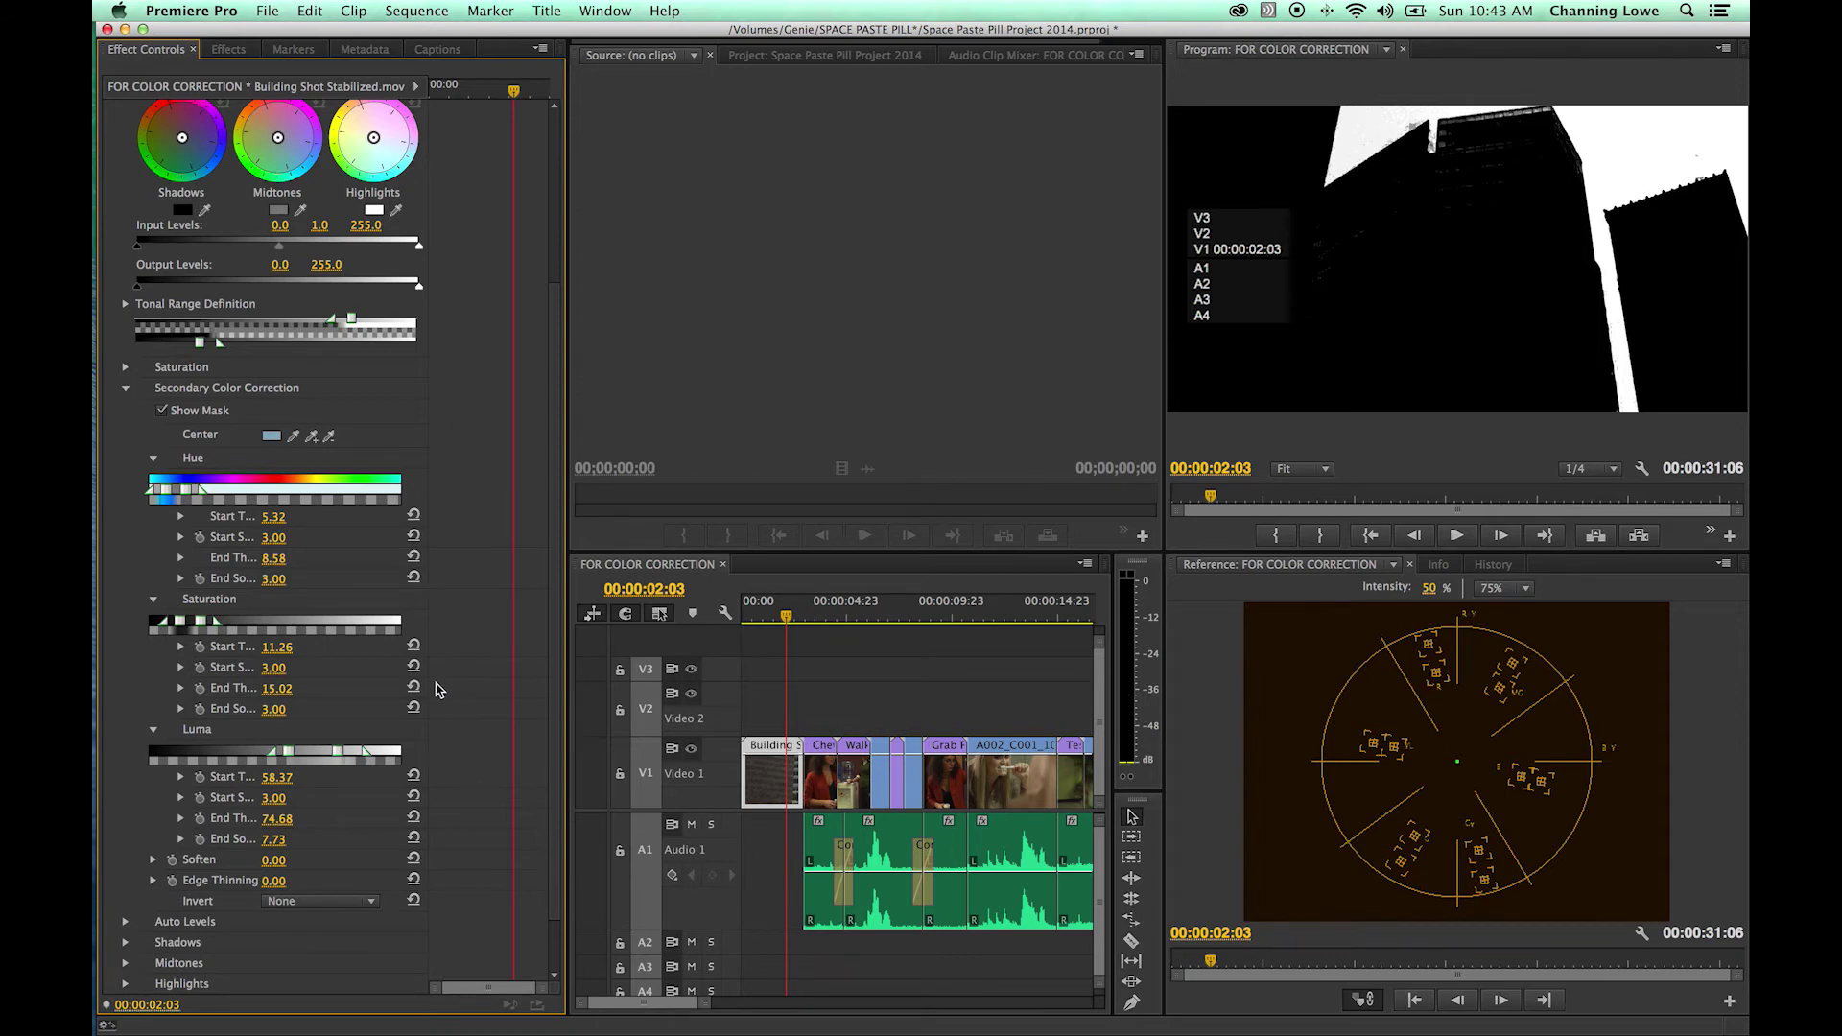
scroll(436, 689, down, 2)
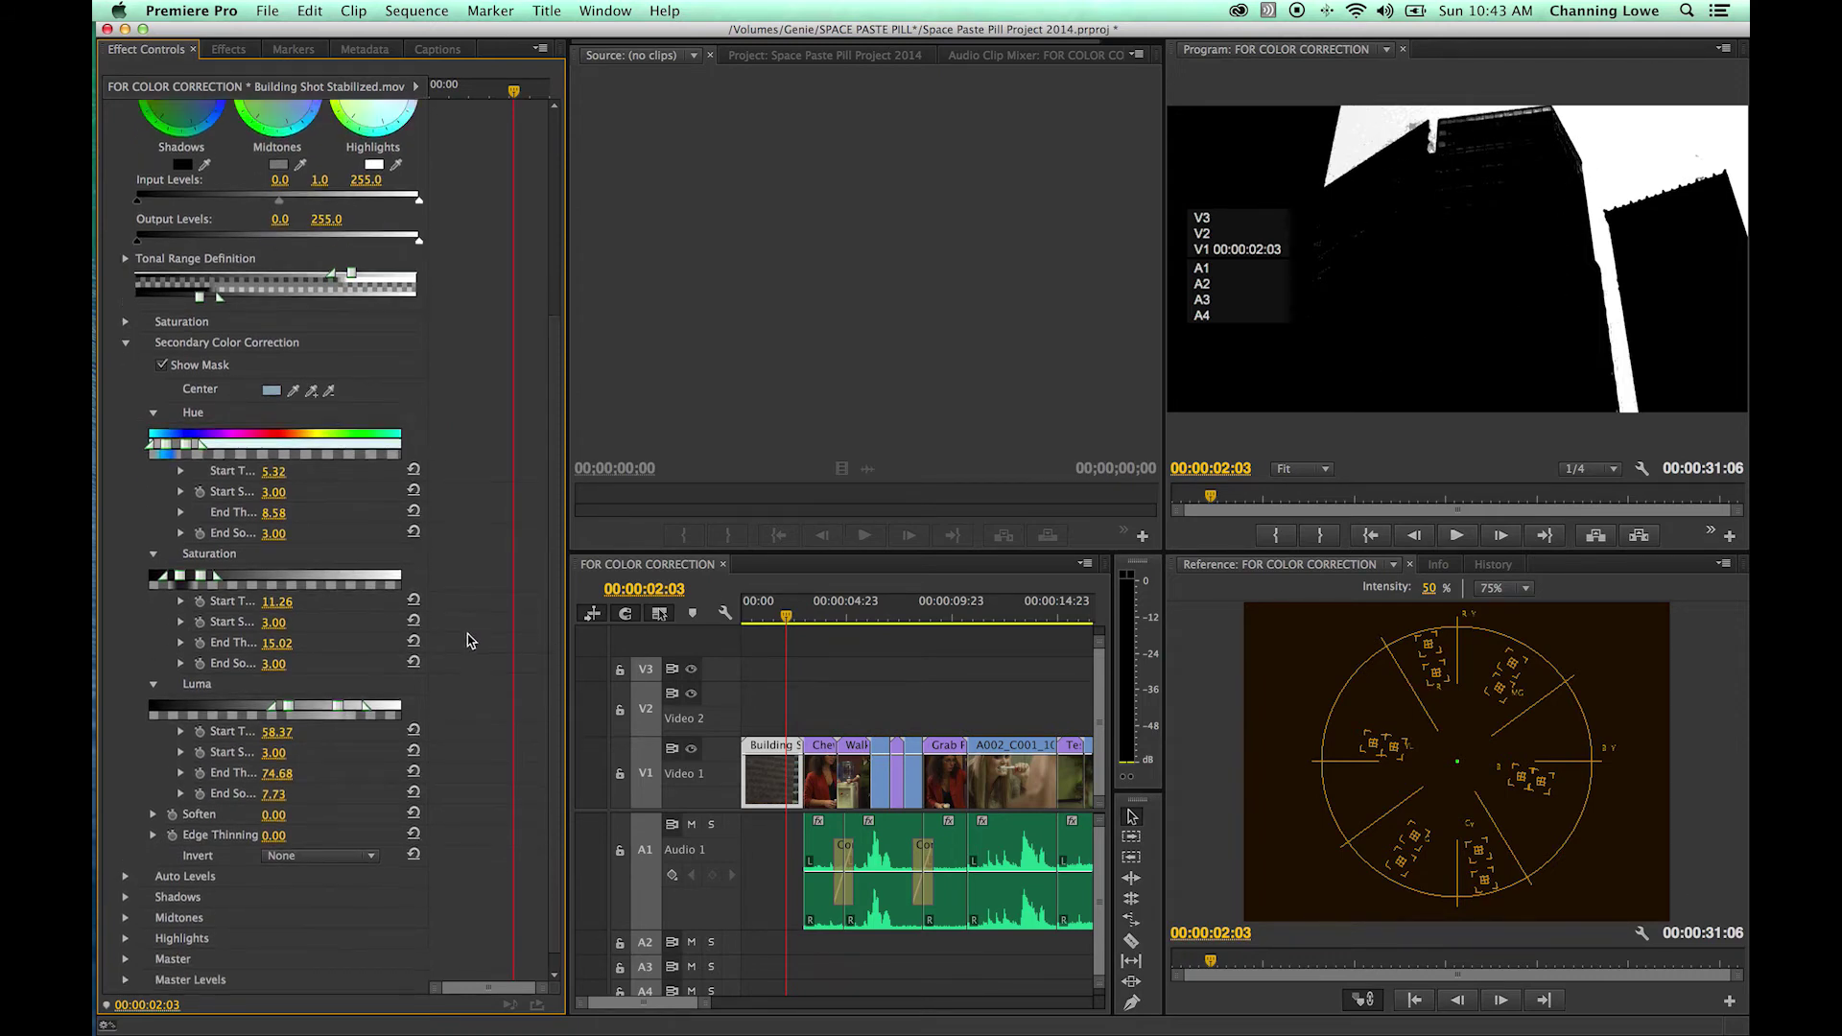
Try Soften 3 on the sky mask, then settle on Soften 4.00
scroll(470, 641, up, 1)
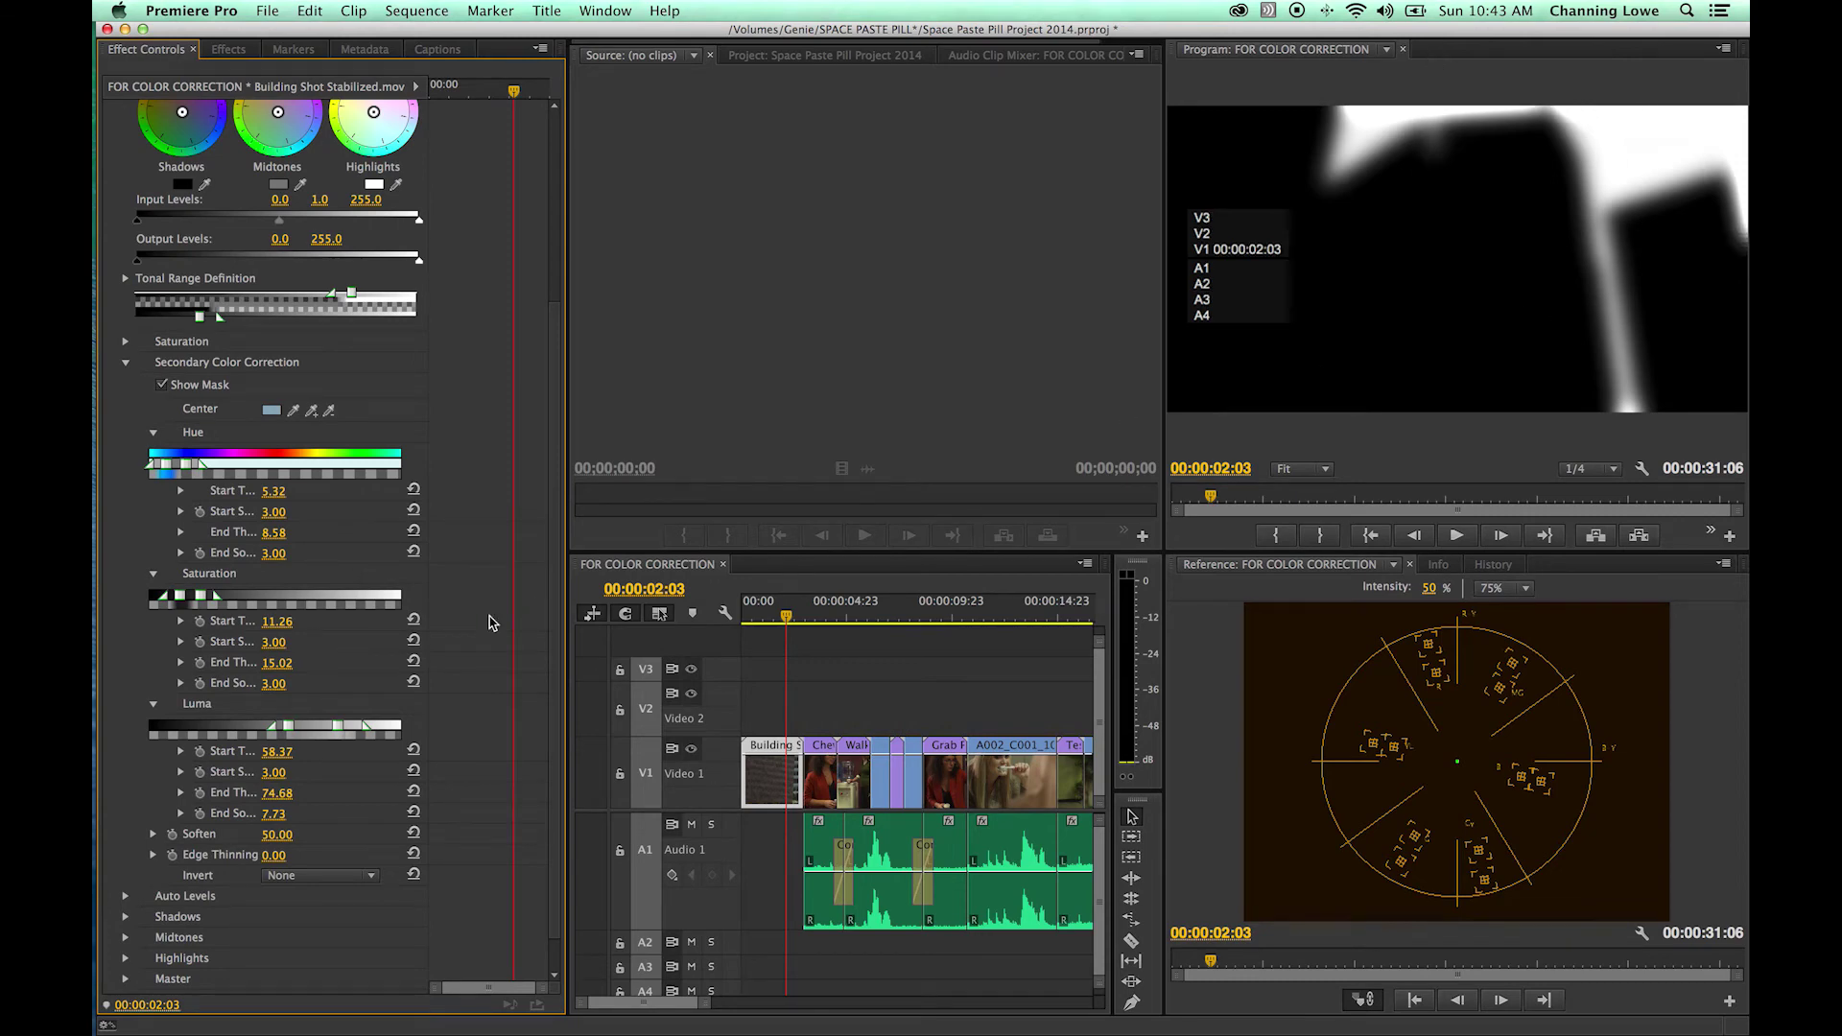
click(270, 835)
text(3)
key(Return)
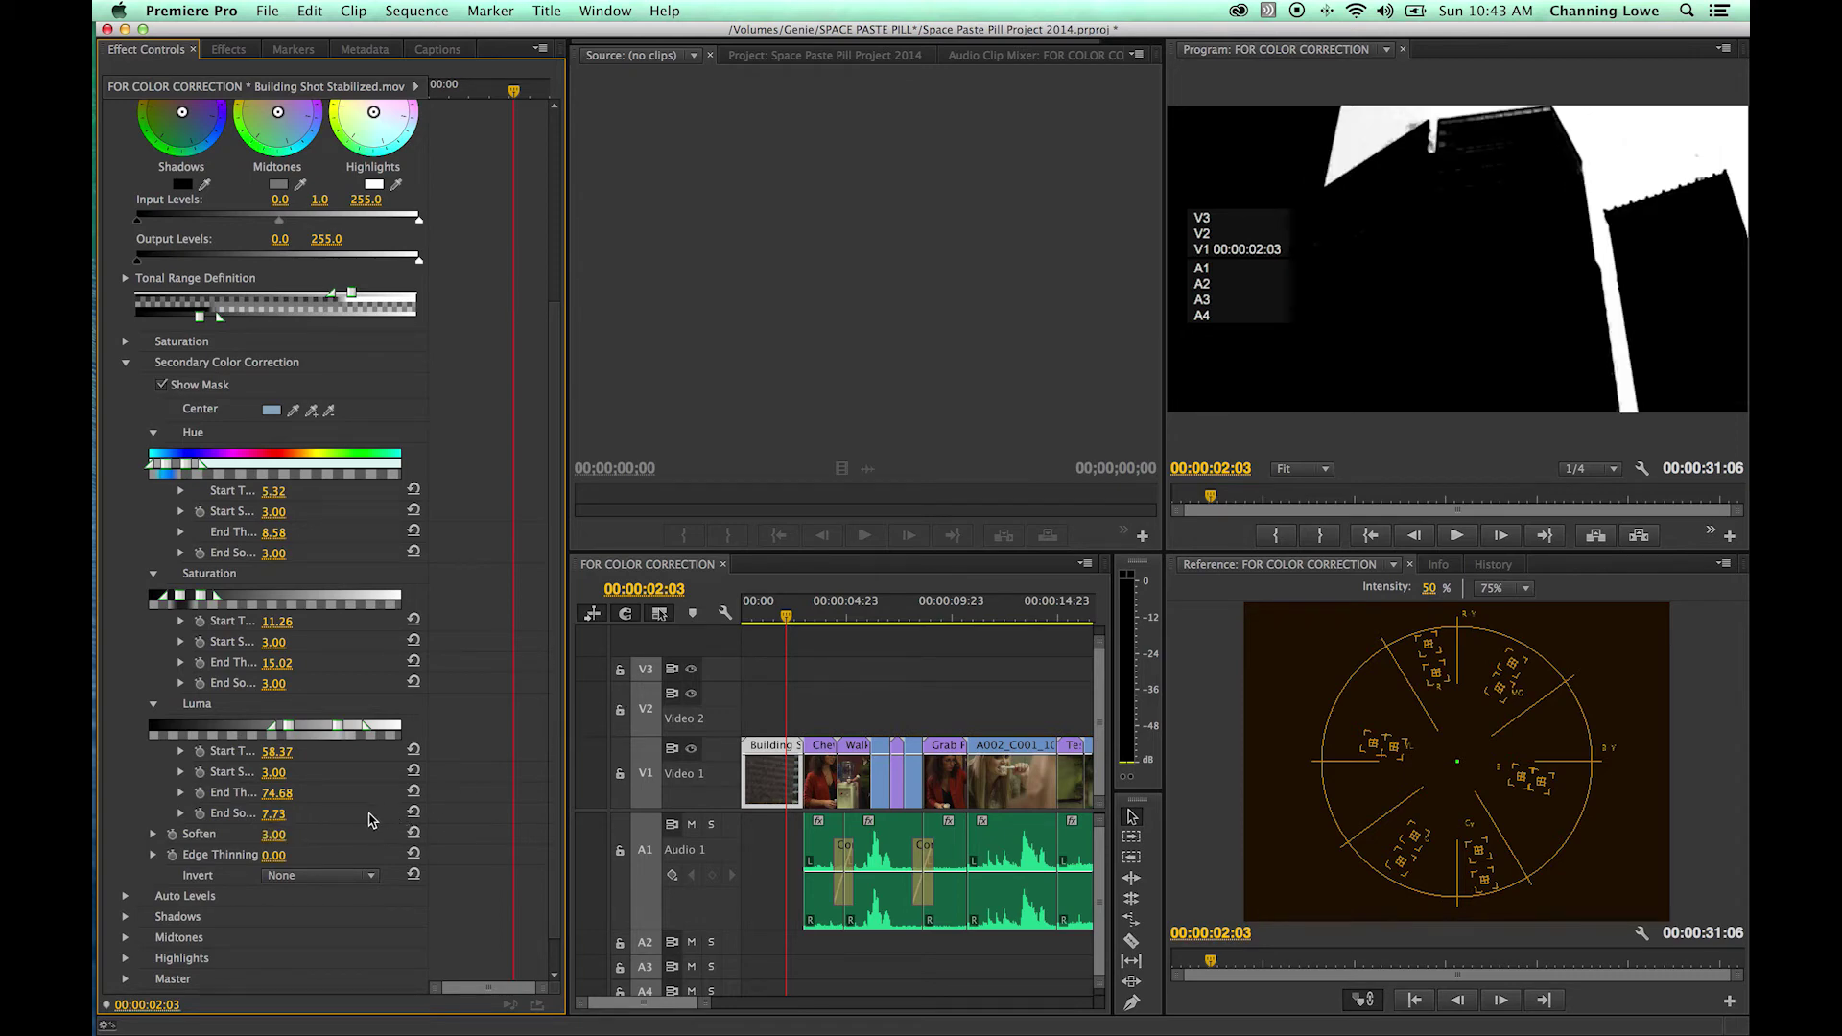
click(275, 835)
text(4)
key(Return)
Test Edge Thinning with a strong drag and 100, reset it to 0, then scrub it to 3.00
drag(281, 855, 491, 790)
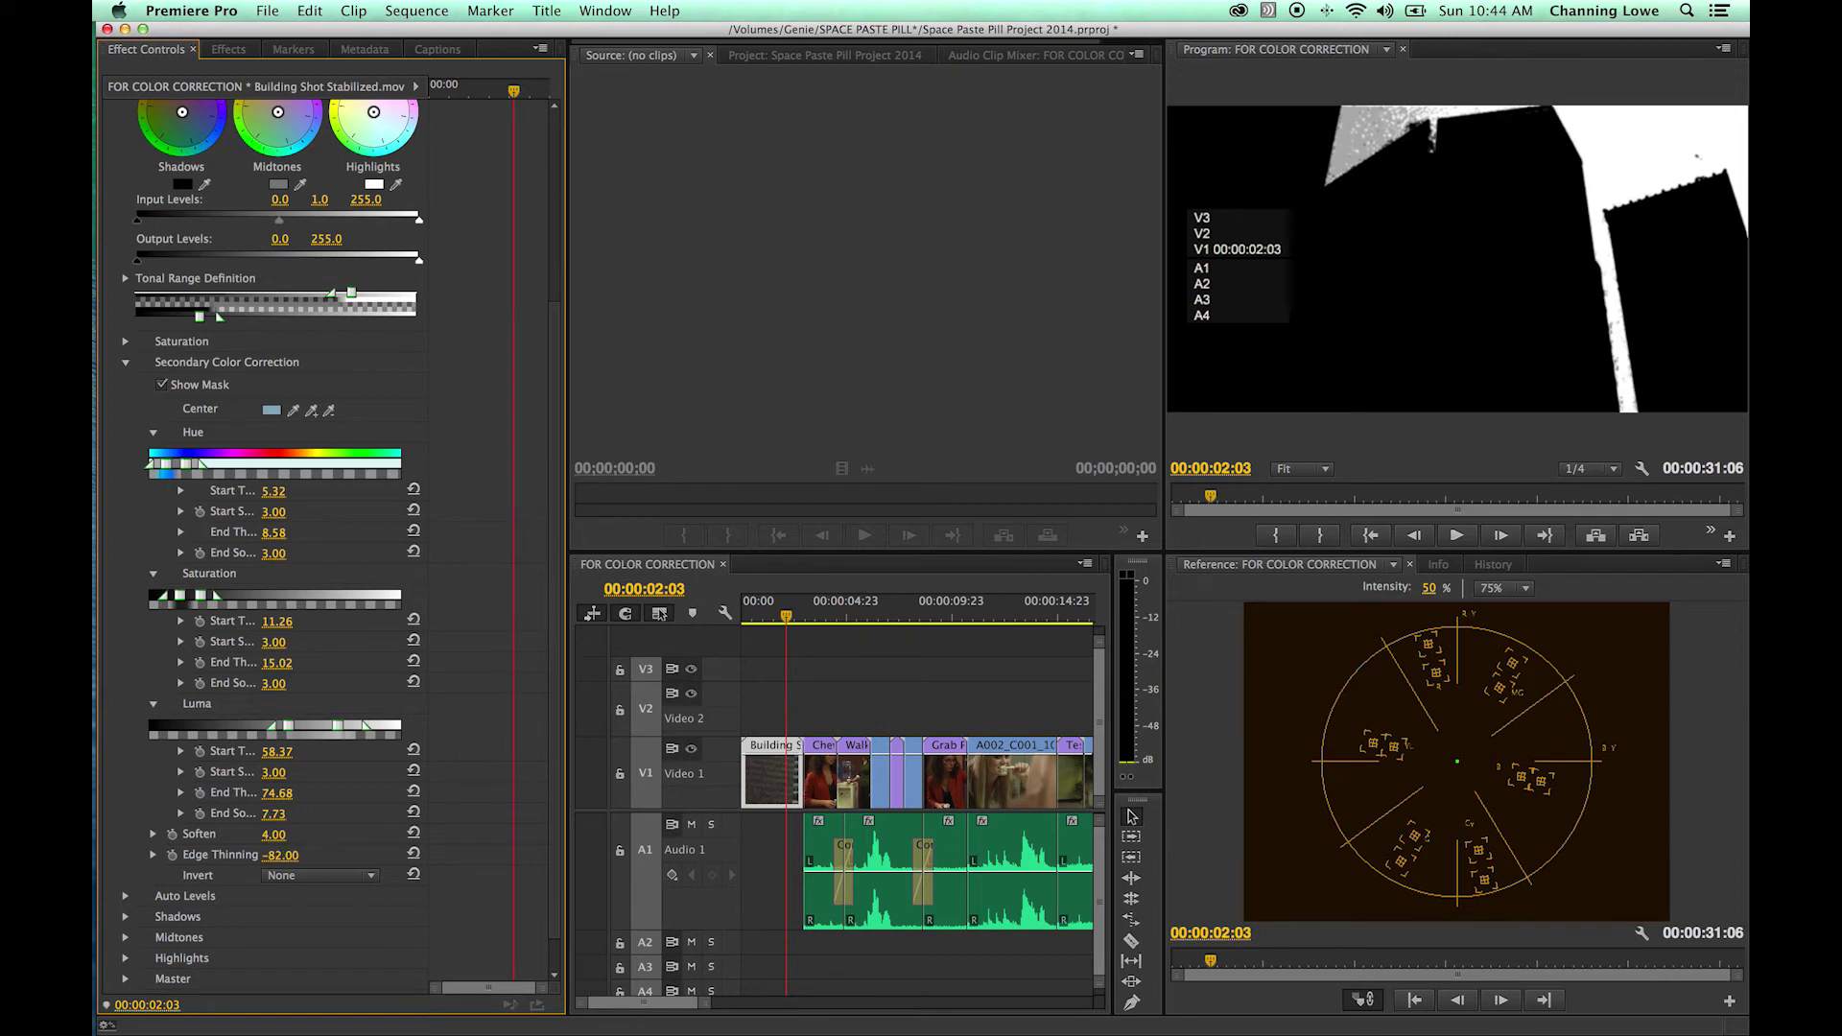
click(305, 857)
text(100)
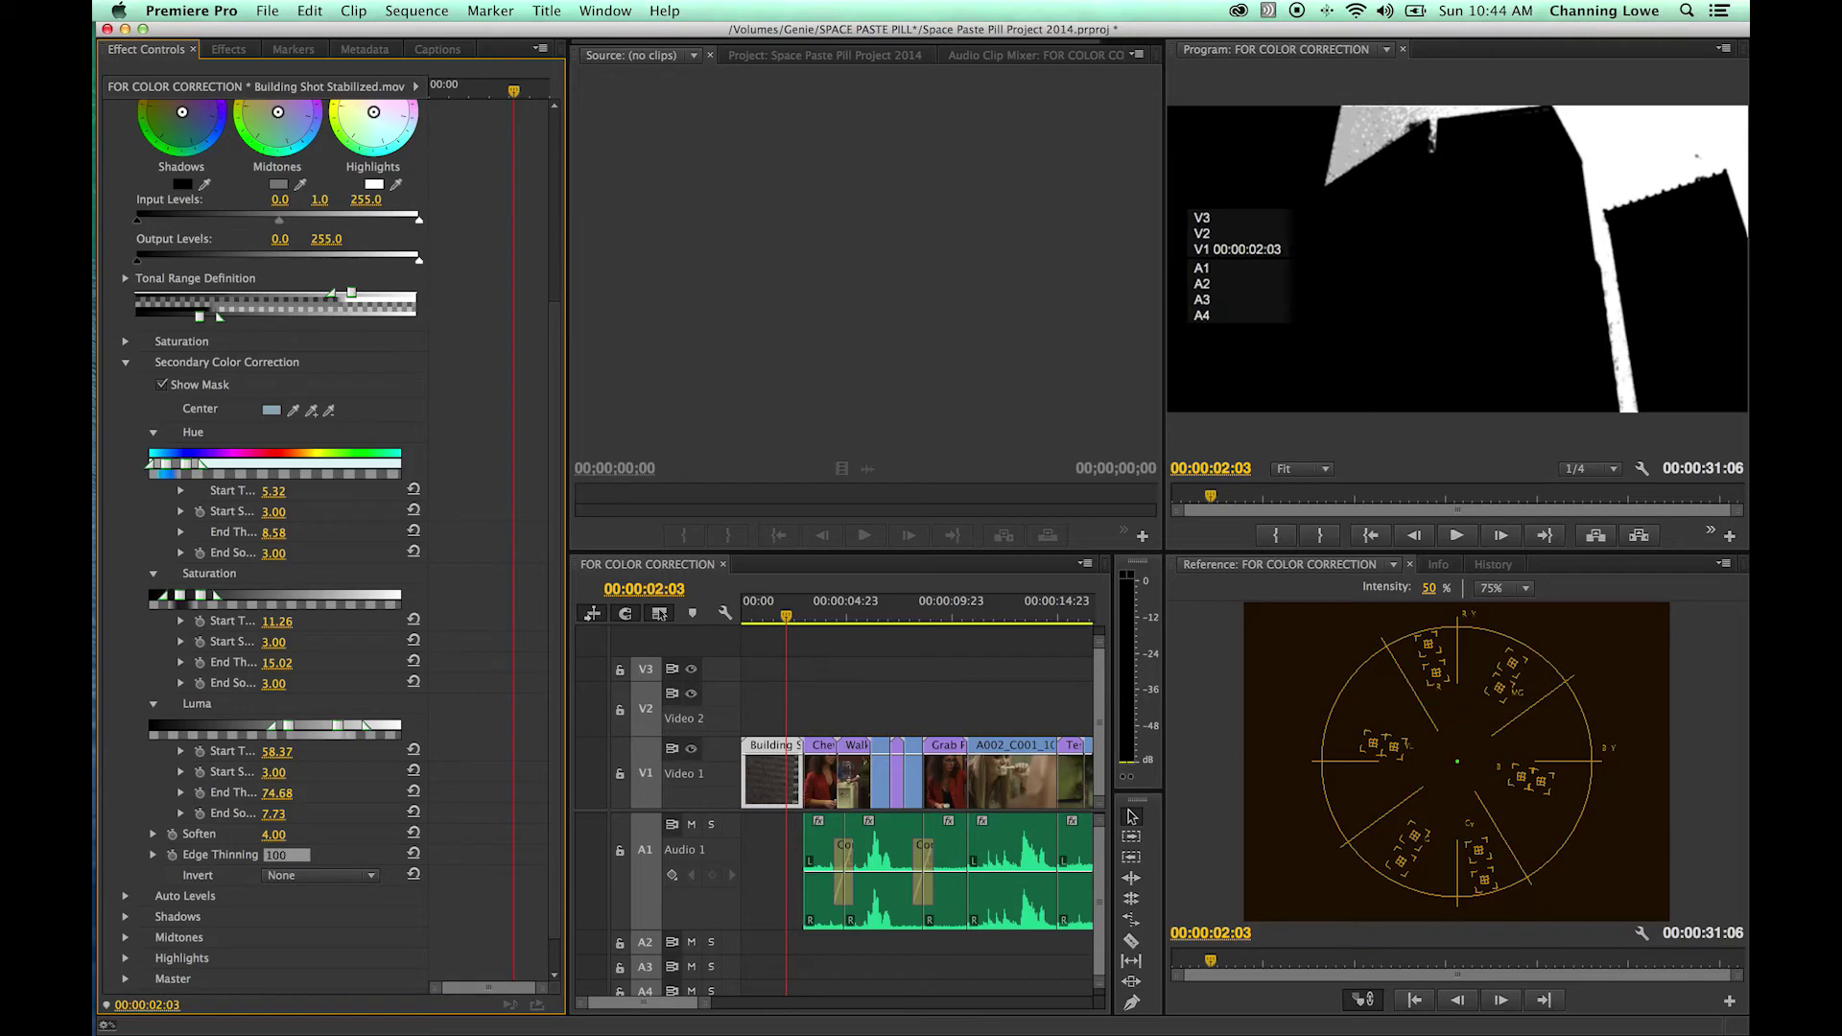
key(Return)
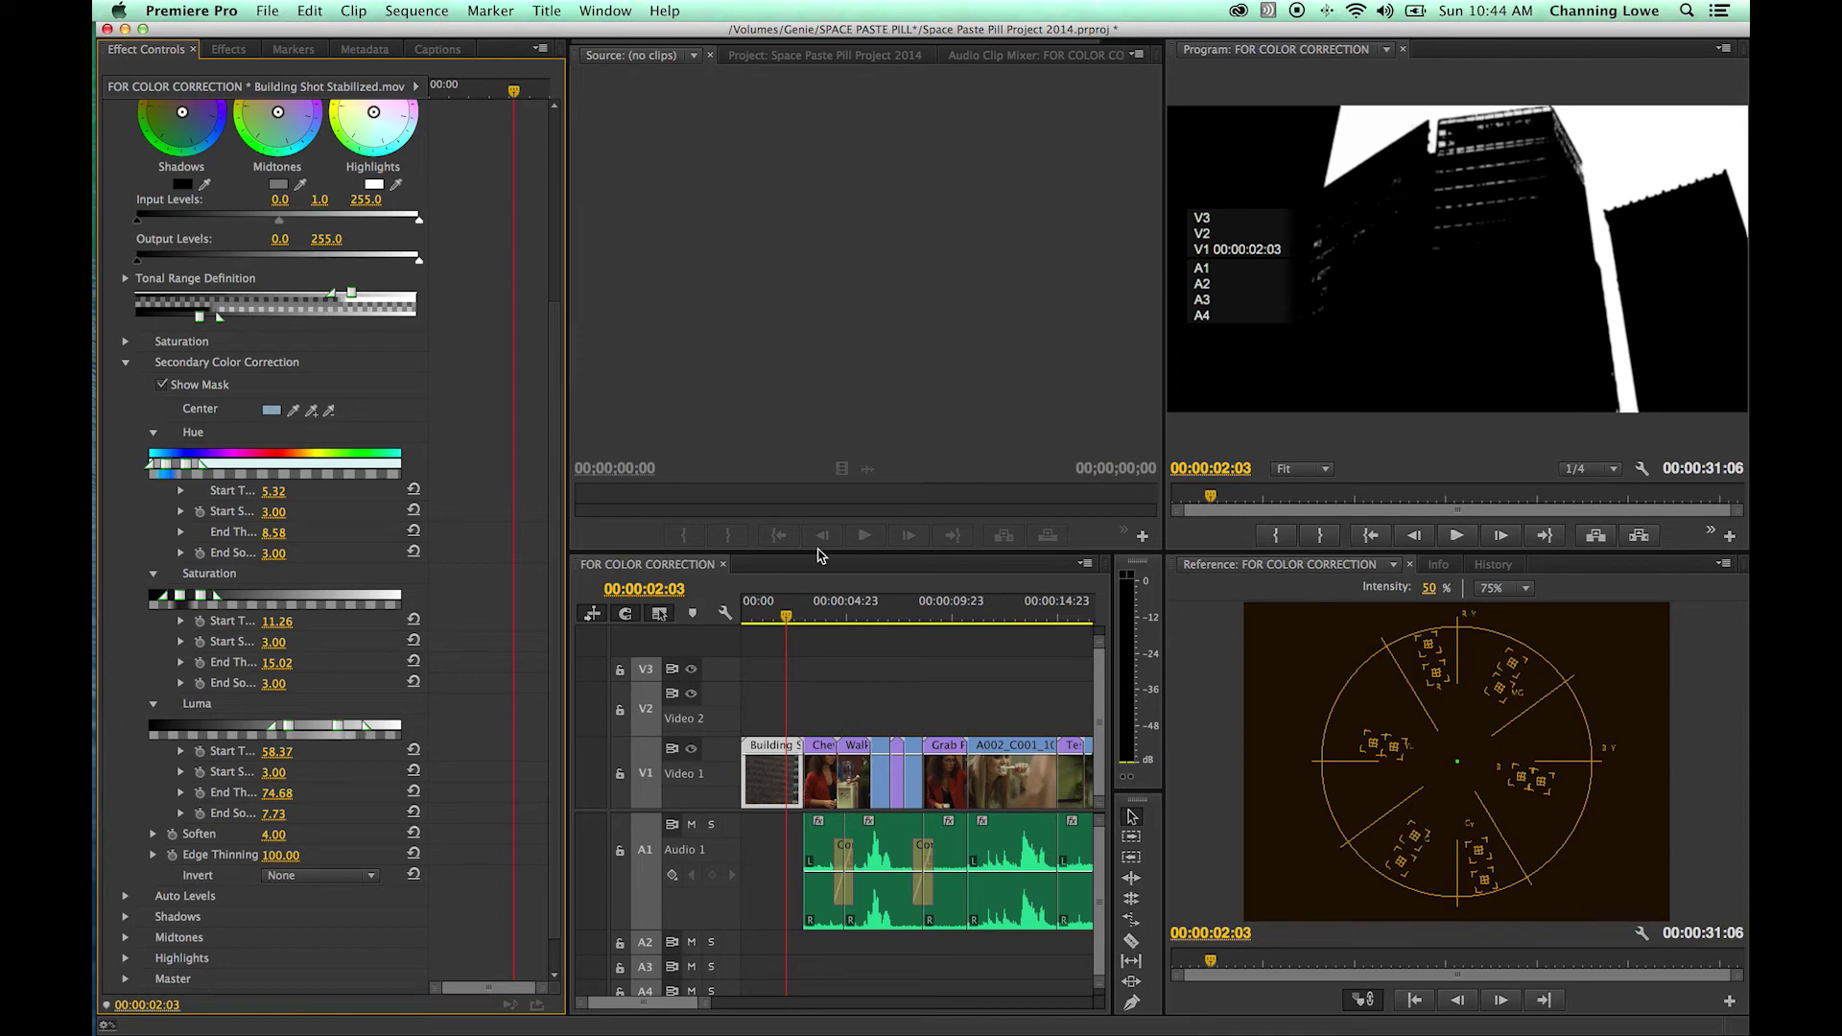
click(277, 857)
text(0)
key(Return)
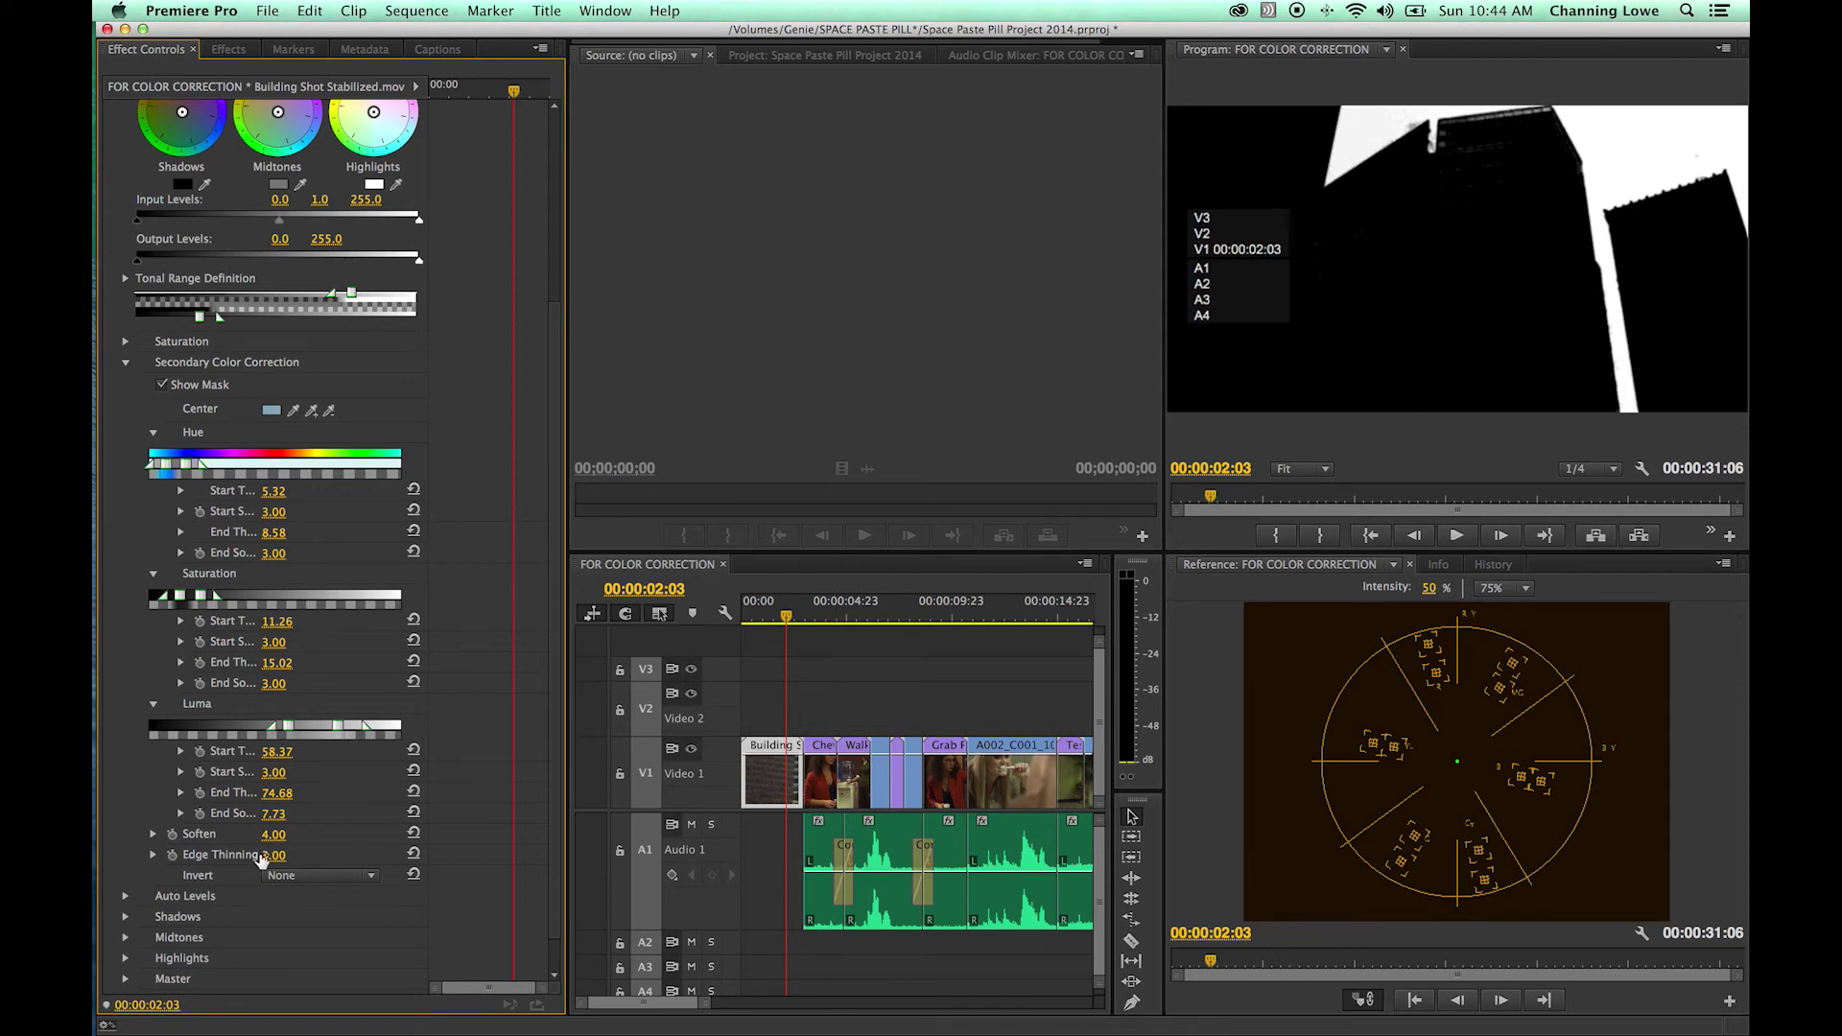
drag(261, 859, 278, 857)
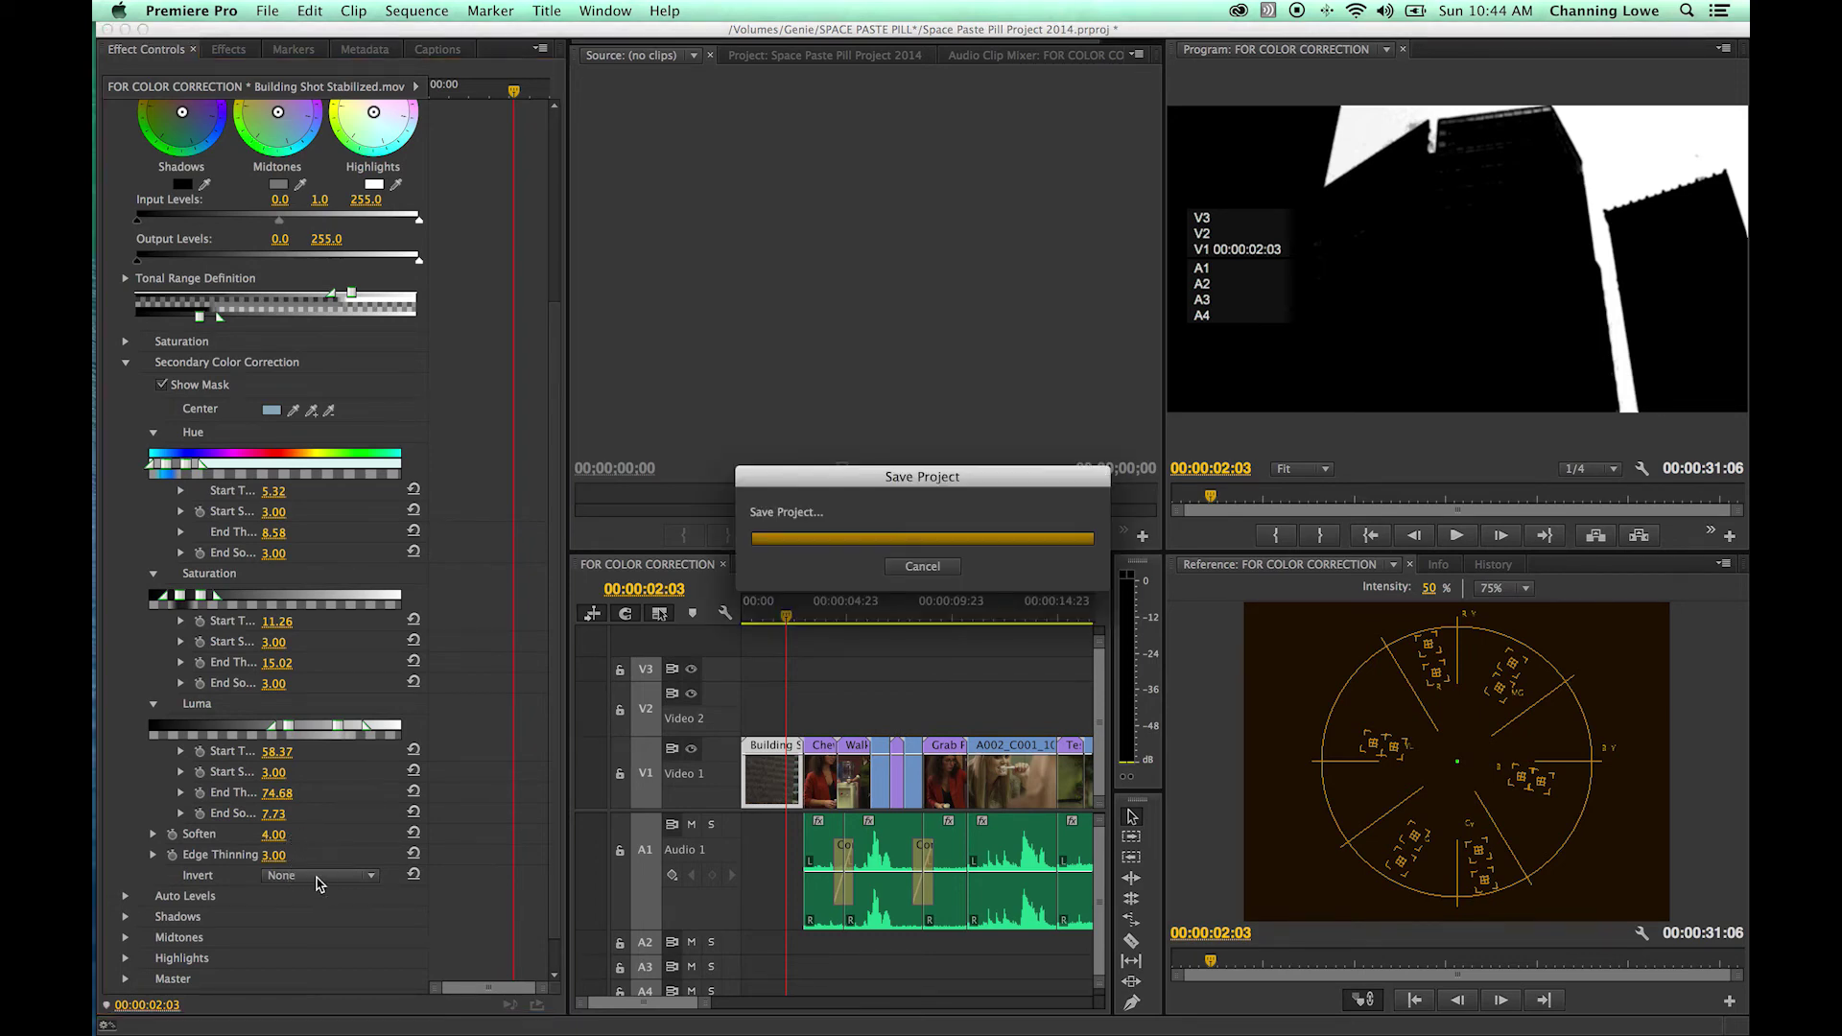
click(319, 877)
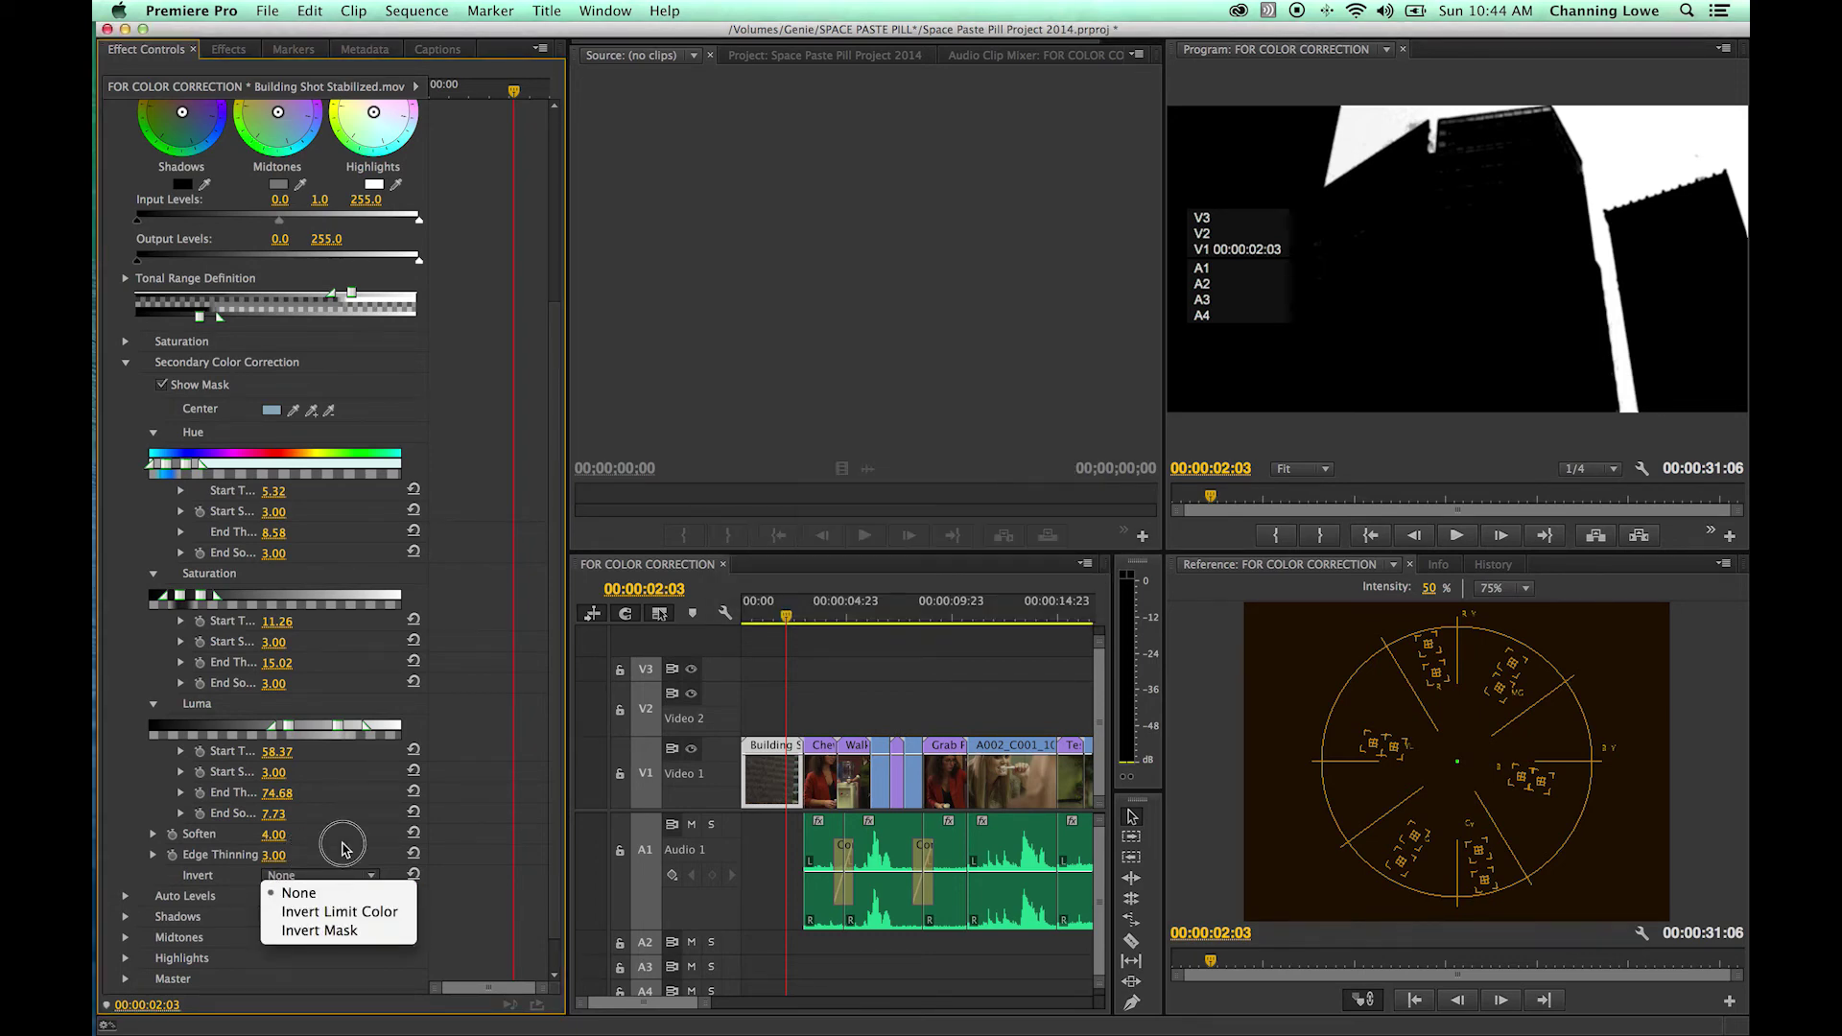
click(350, 844)
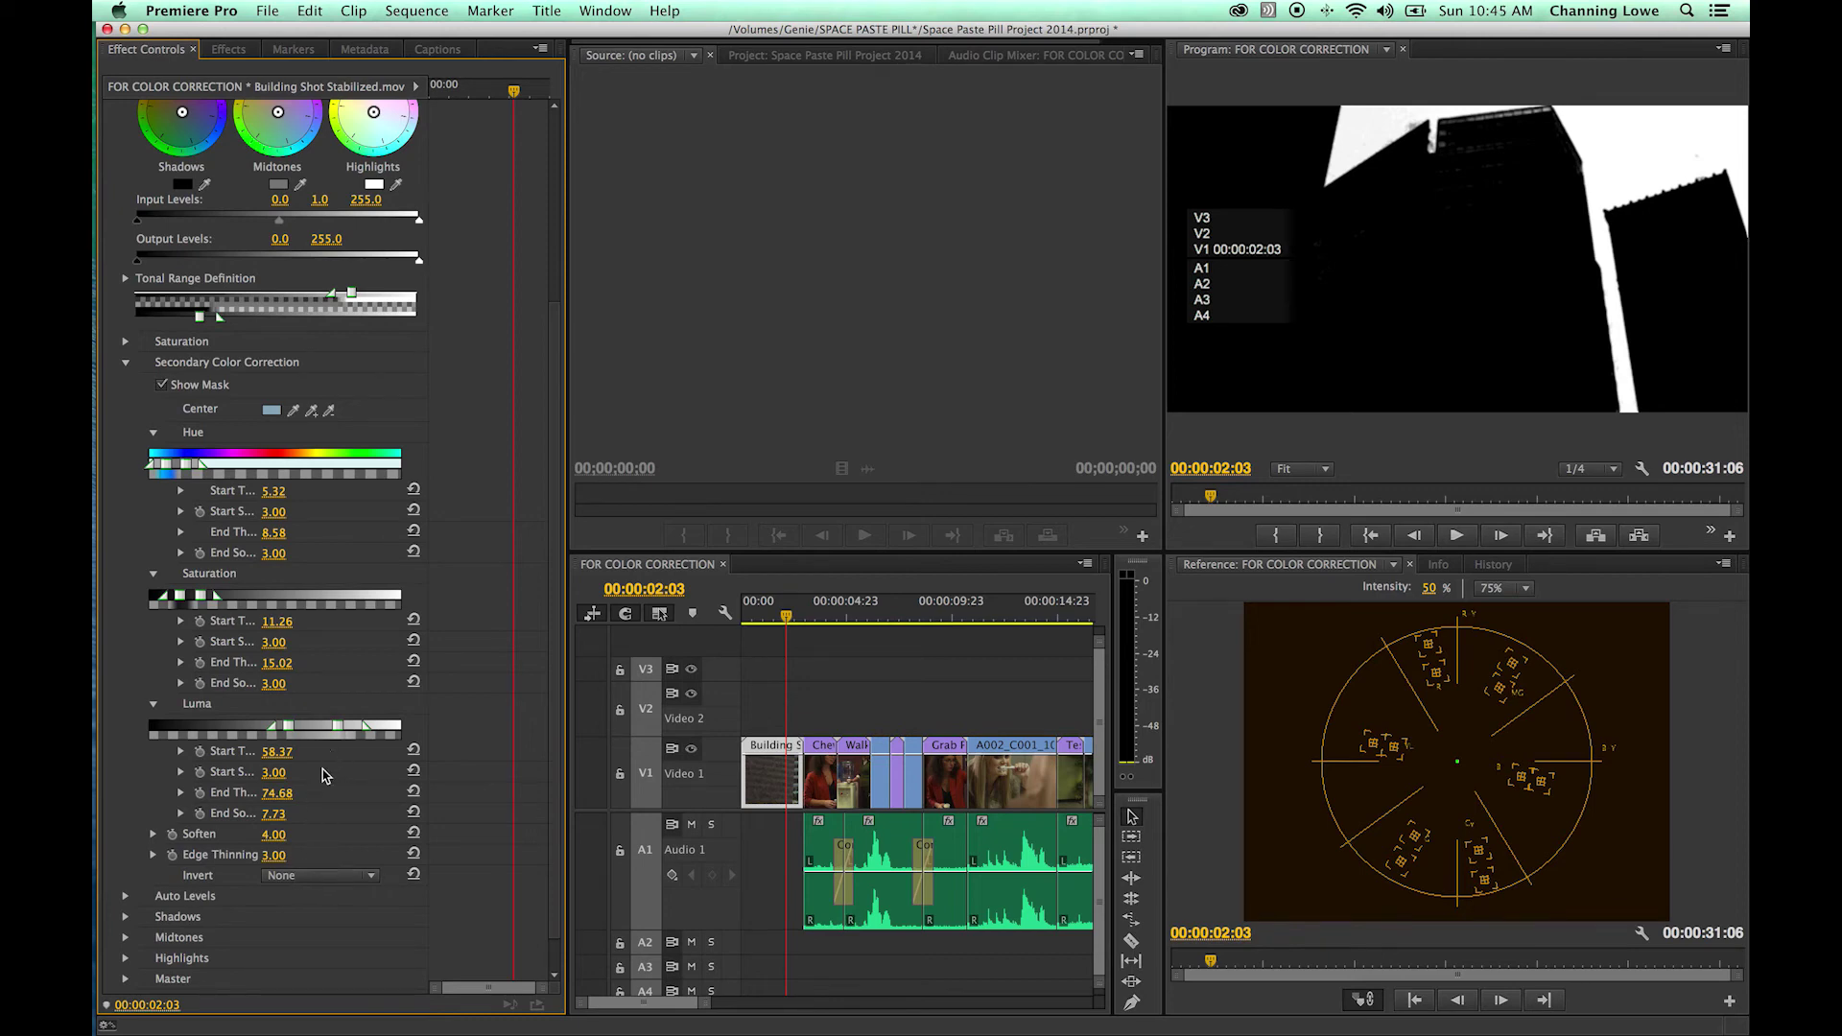
scroll(309, 427, up, 5)
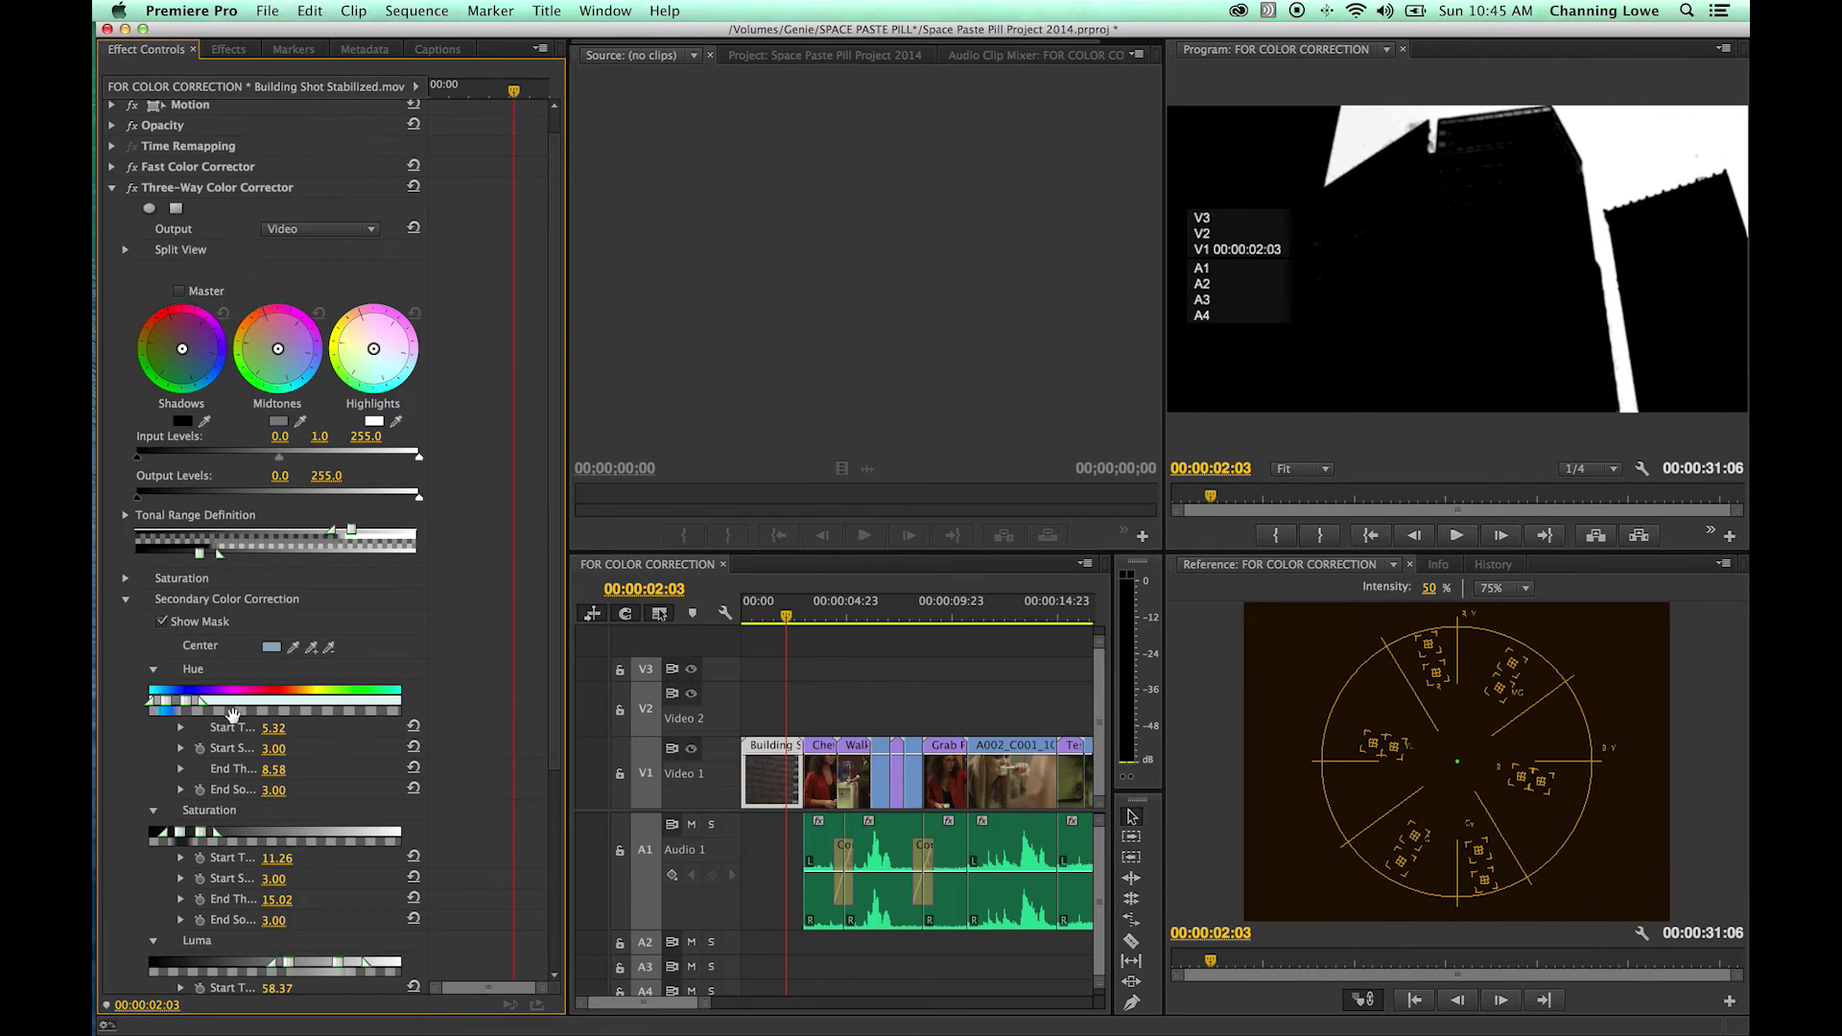
scroll(225, 689, down, 3)
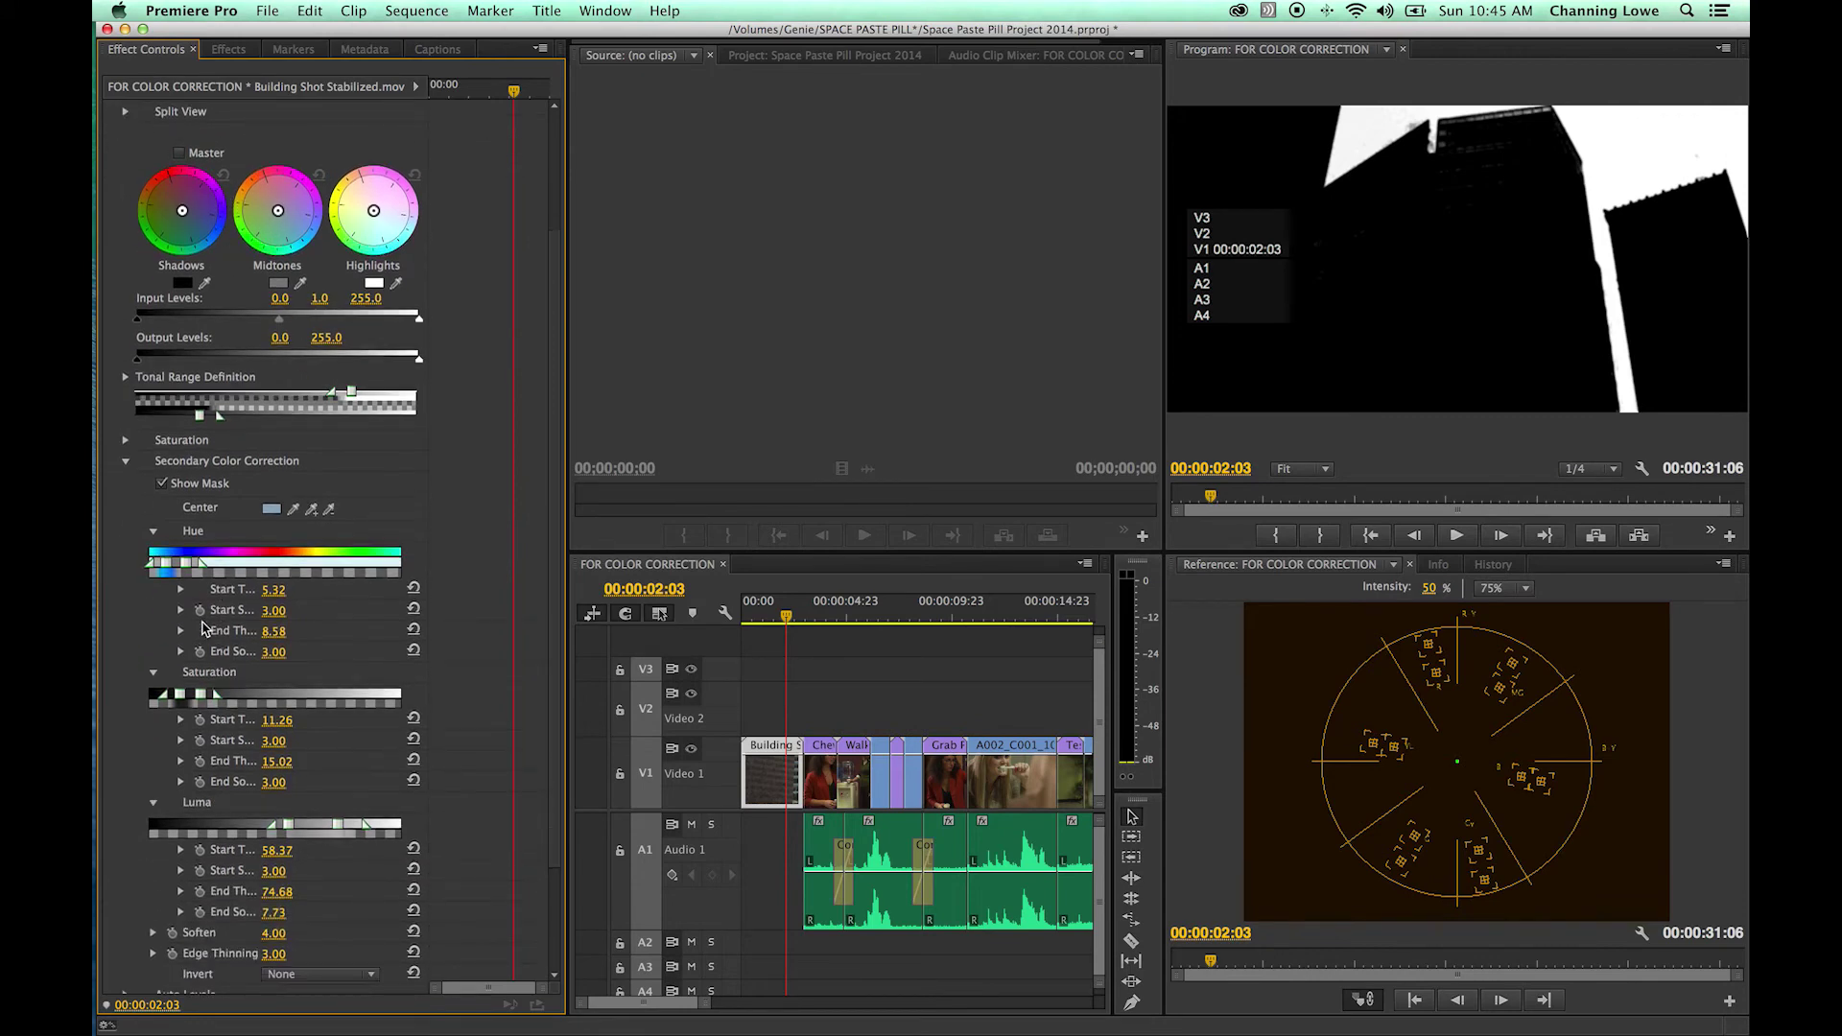
click(161, 483)
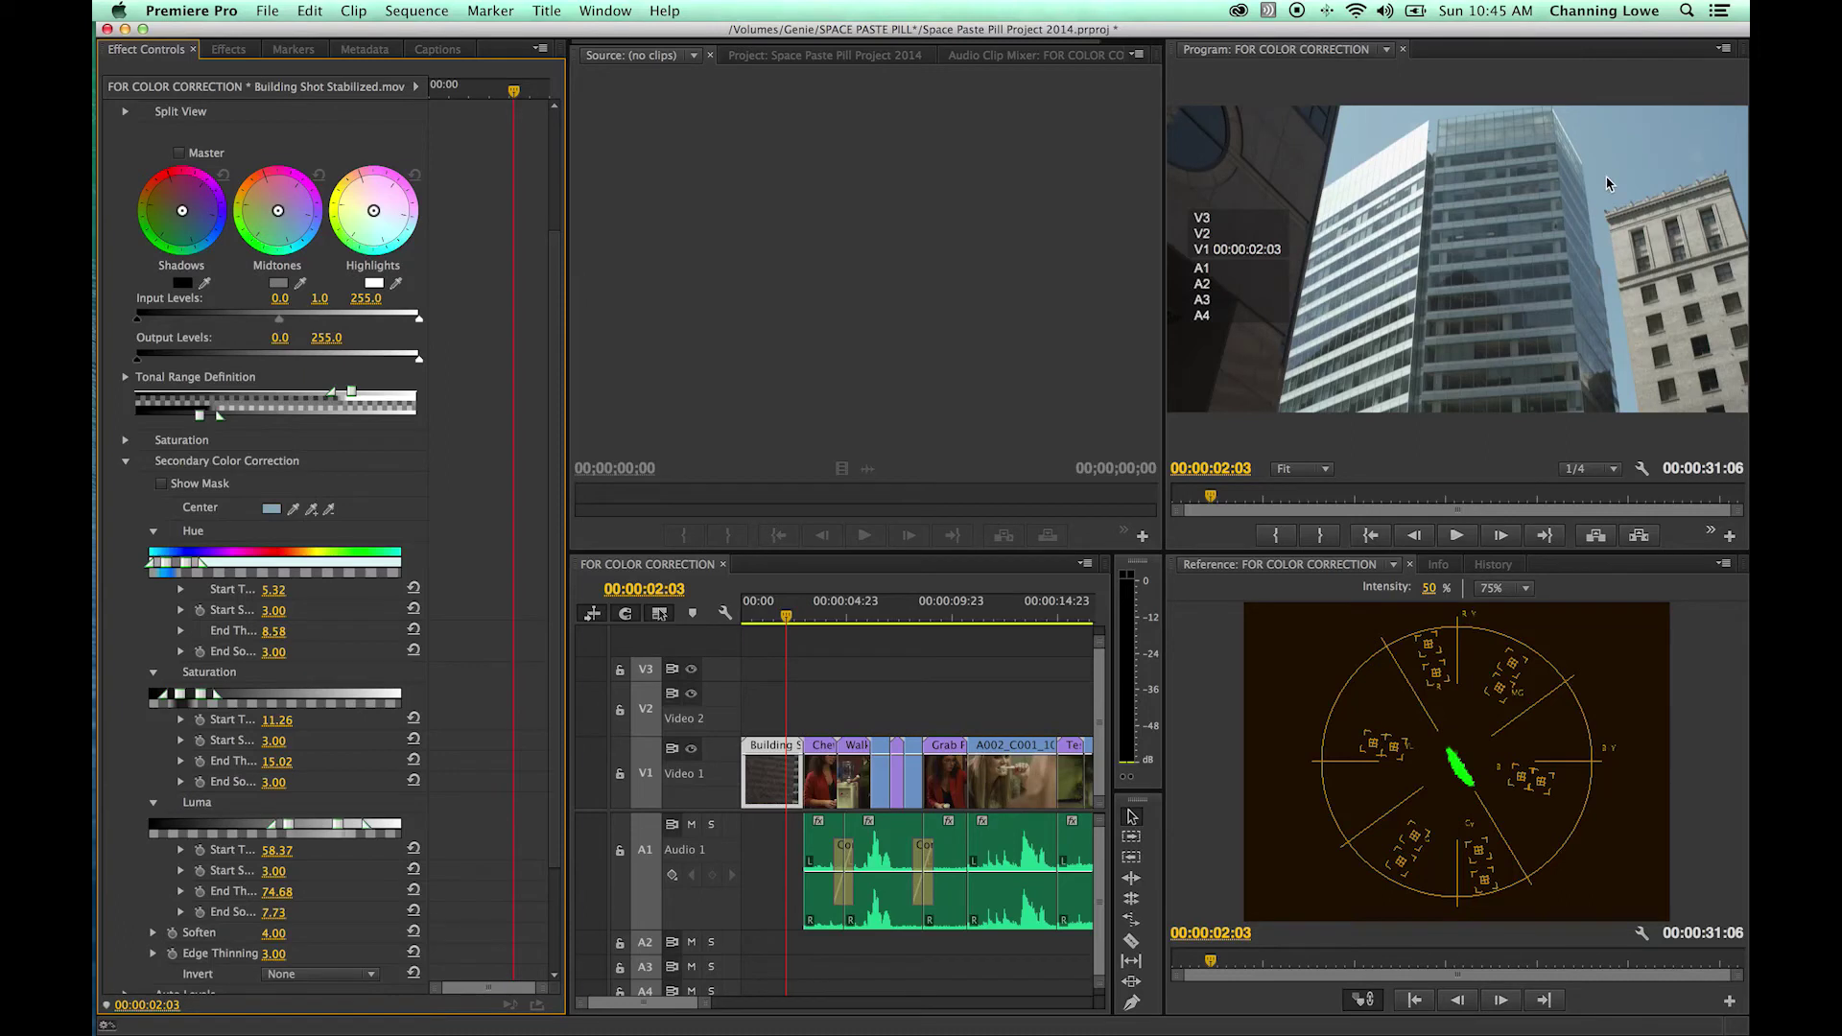
Shift the Midtones color wheel and raise Master Saturation to 200 to deepen the sky's blue
scroll(484, 244, up, 3)
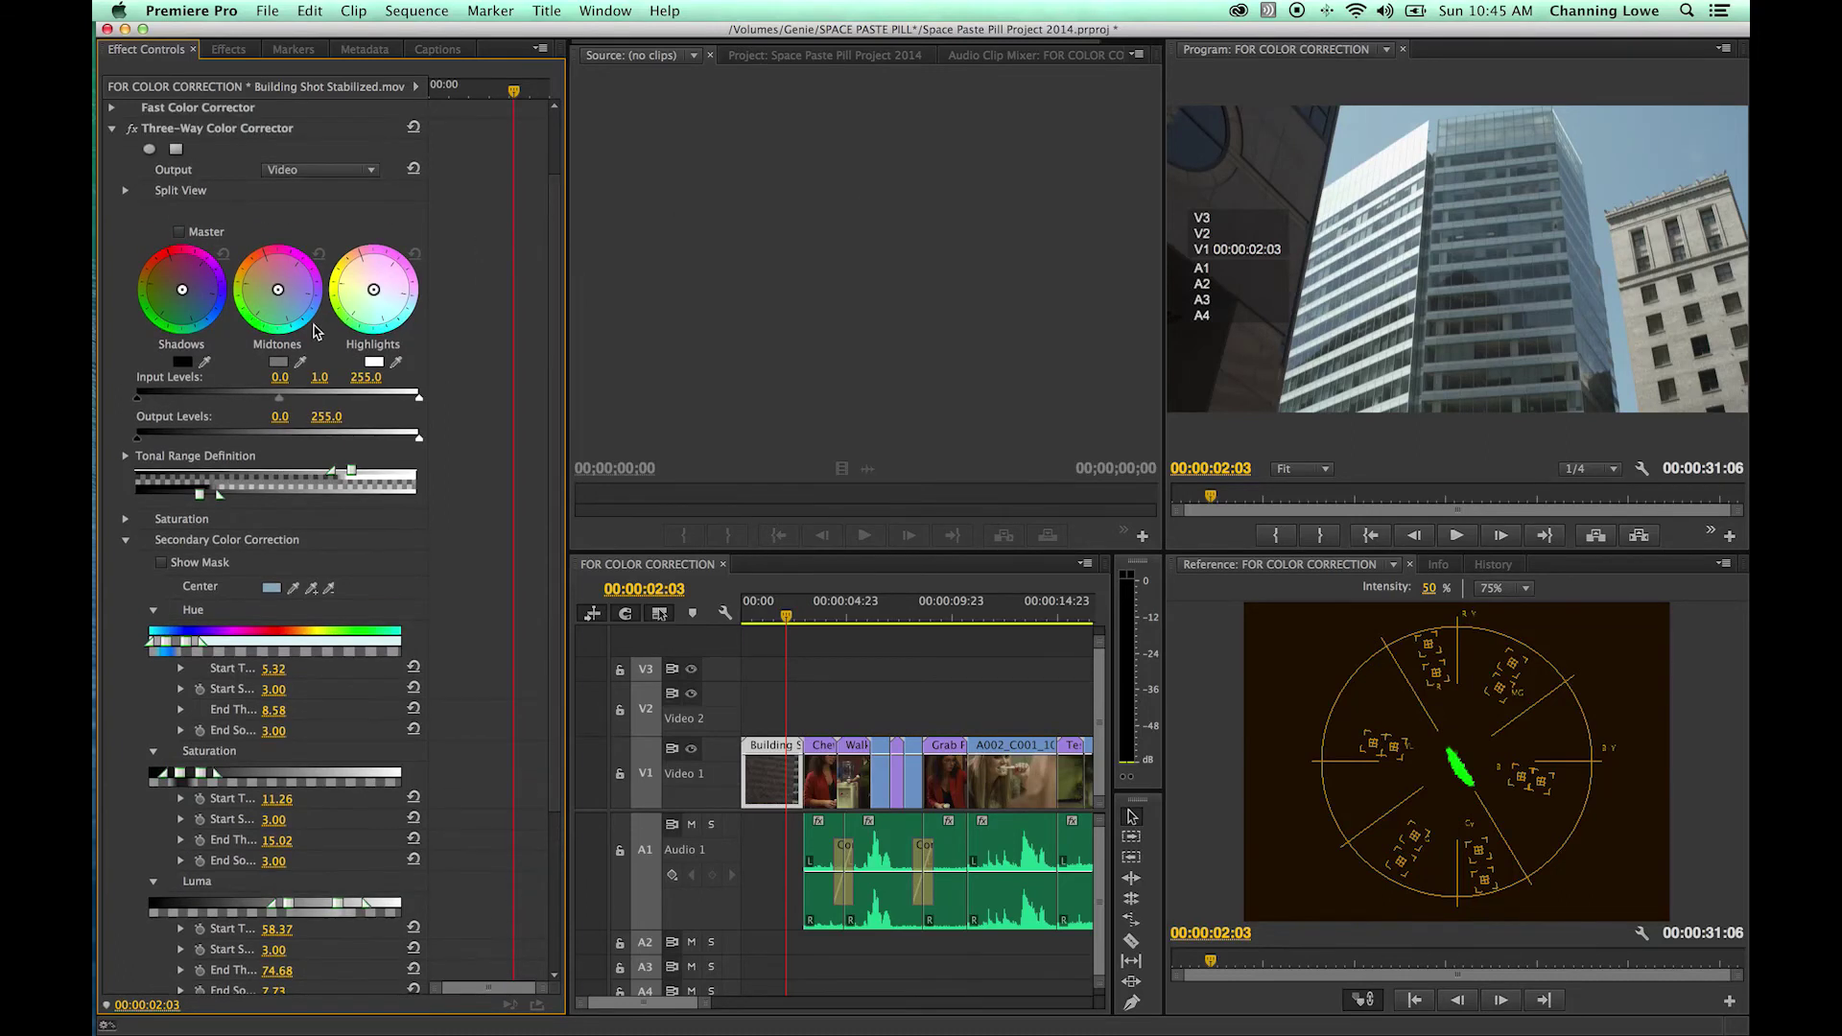
drag(278, 291, 324, 321)
click(126, 519)
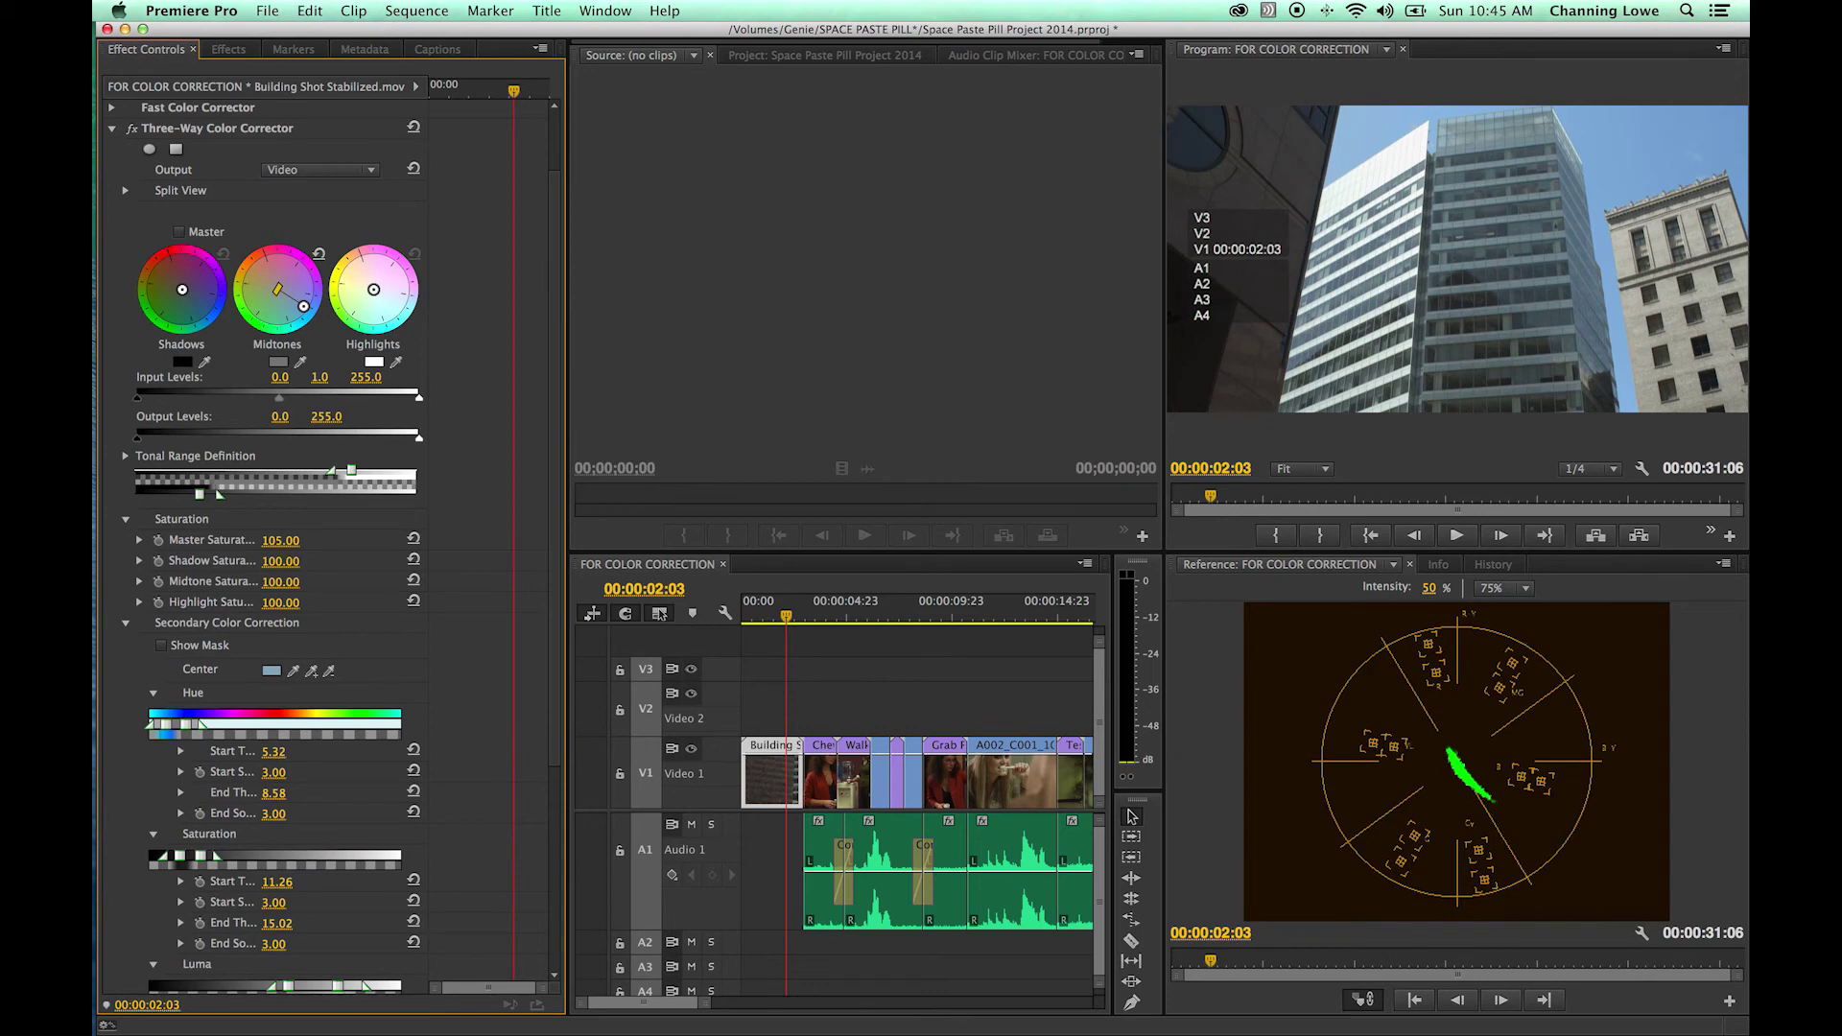
drag(280, 540, 289, 541)
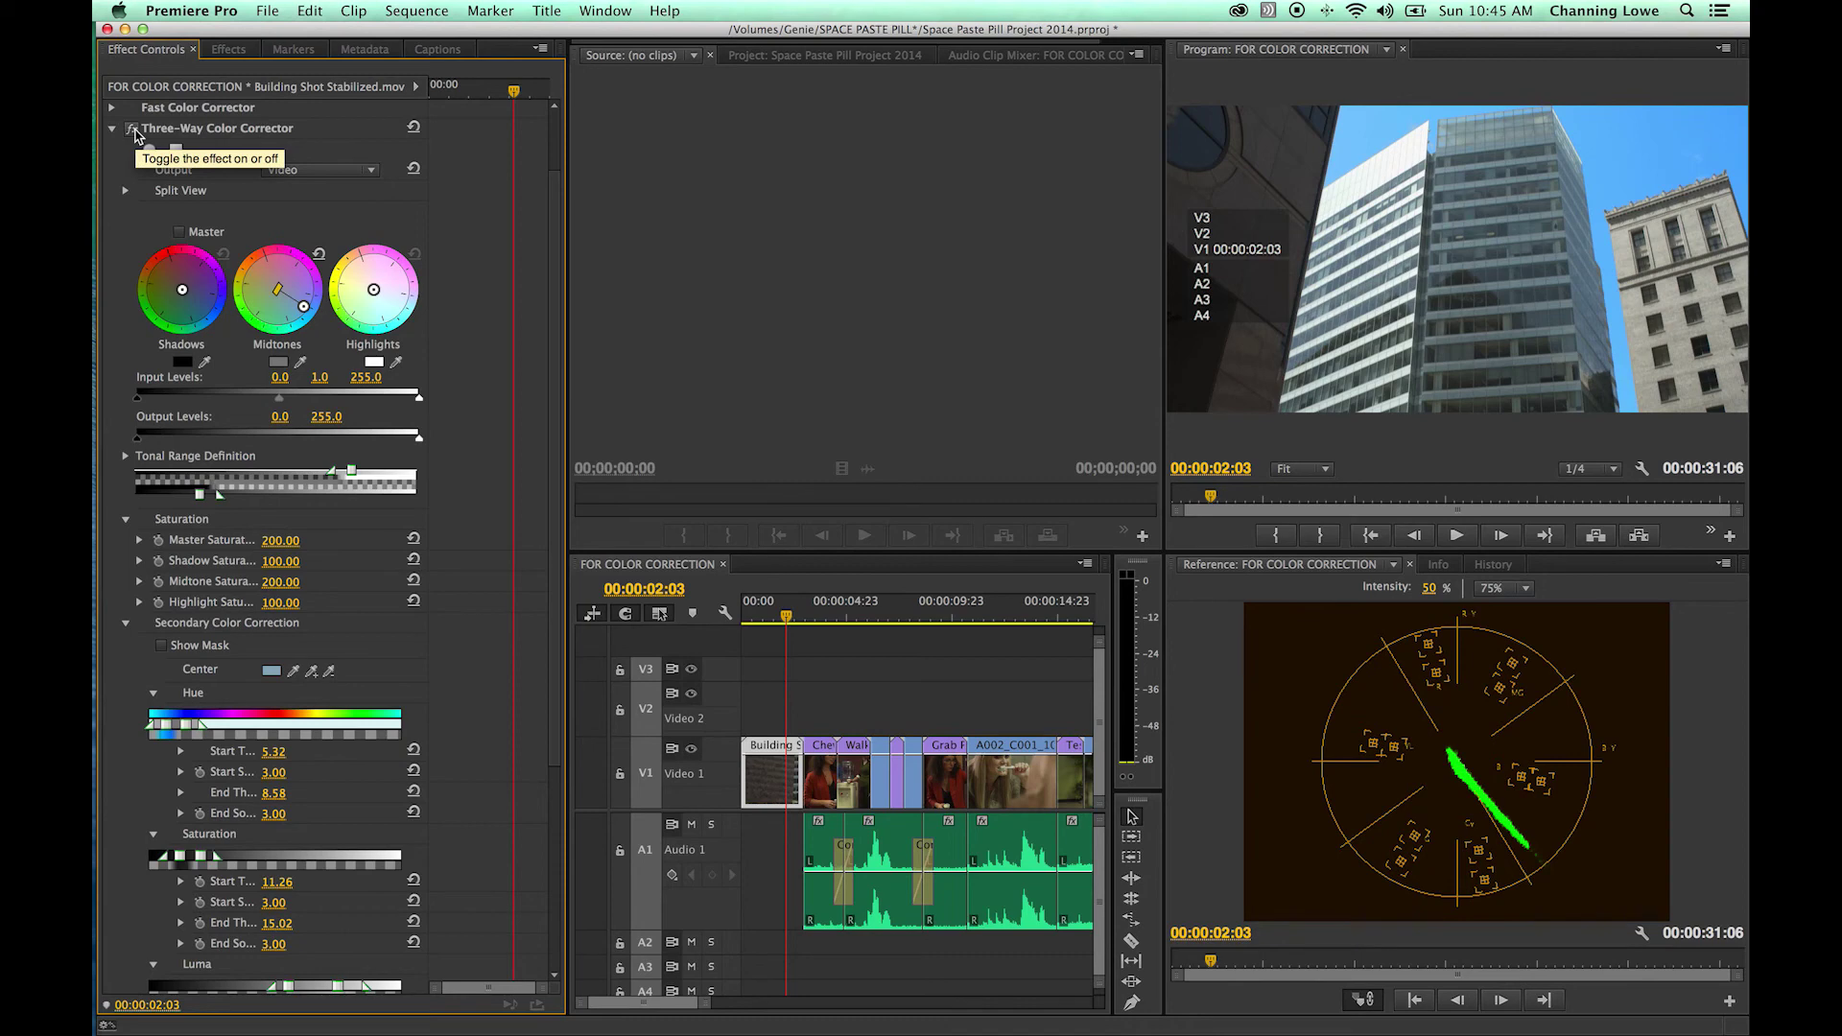
Toggle the Three-Way Color Corrector off and back on to compare, then collapse and re-expand it
click(134, 130)
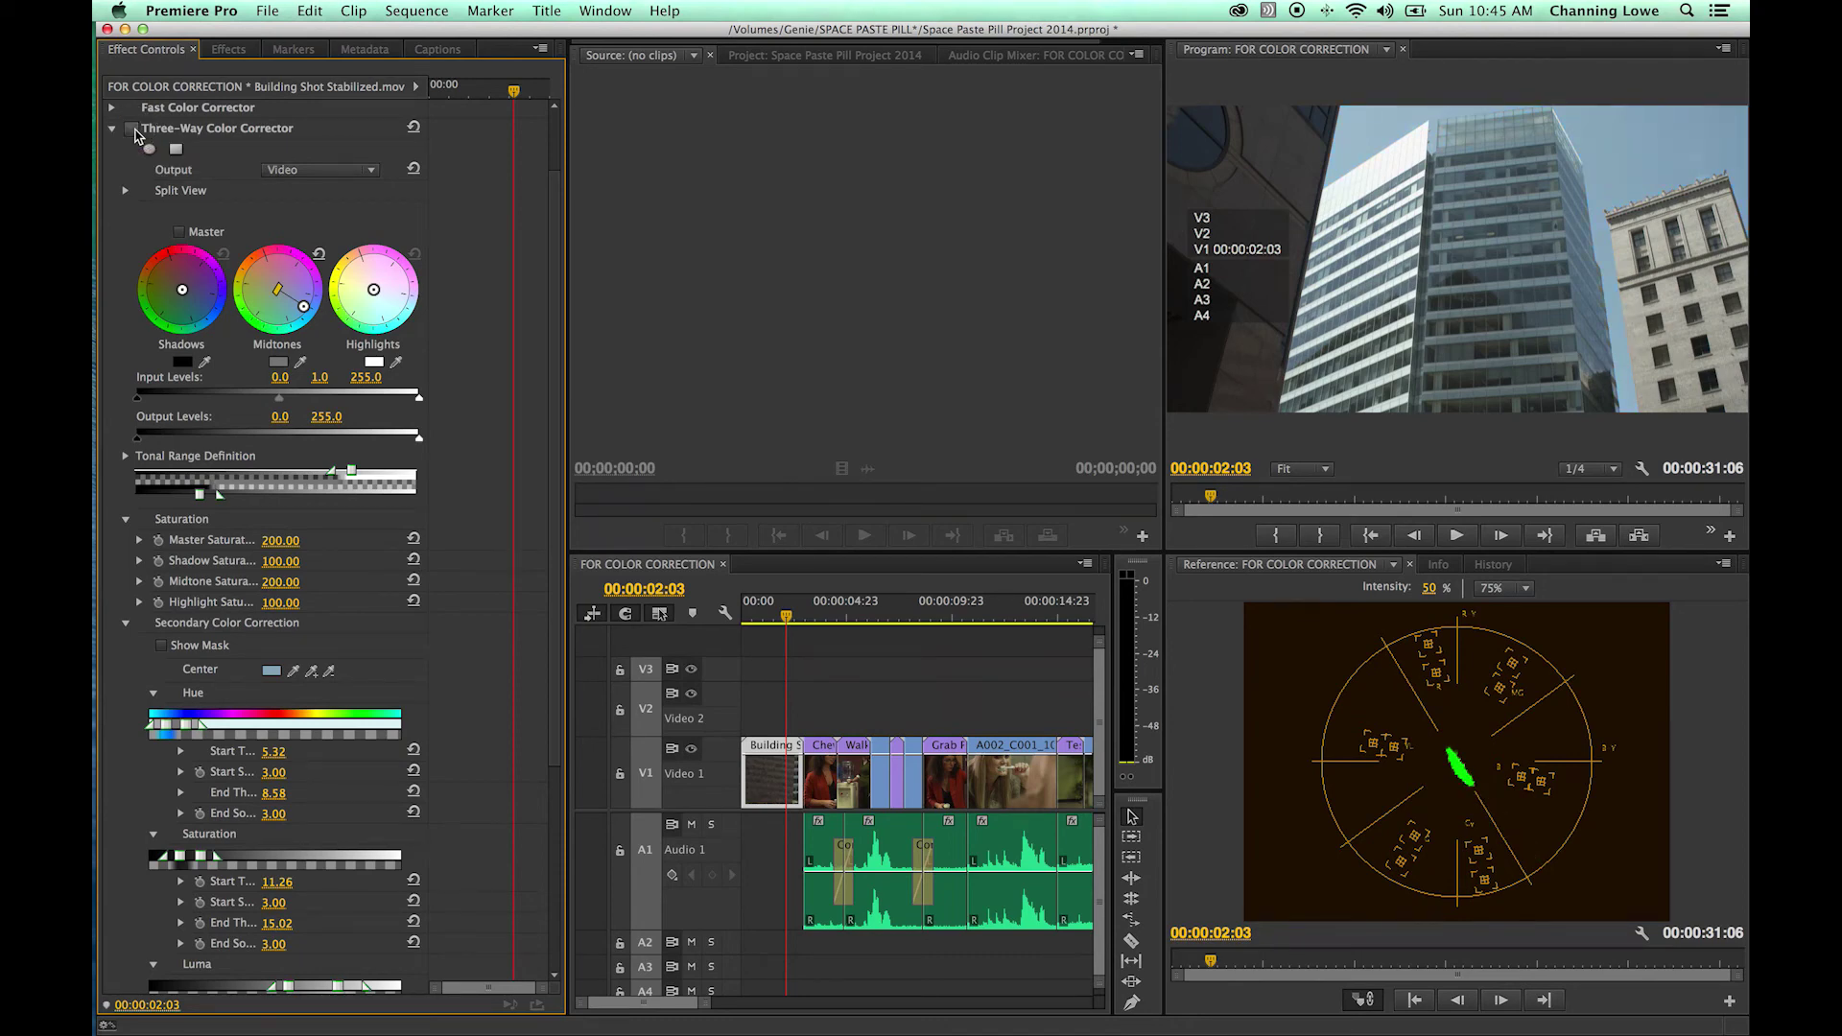
click(134, 129)
click(114, 130)
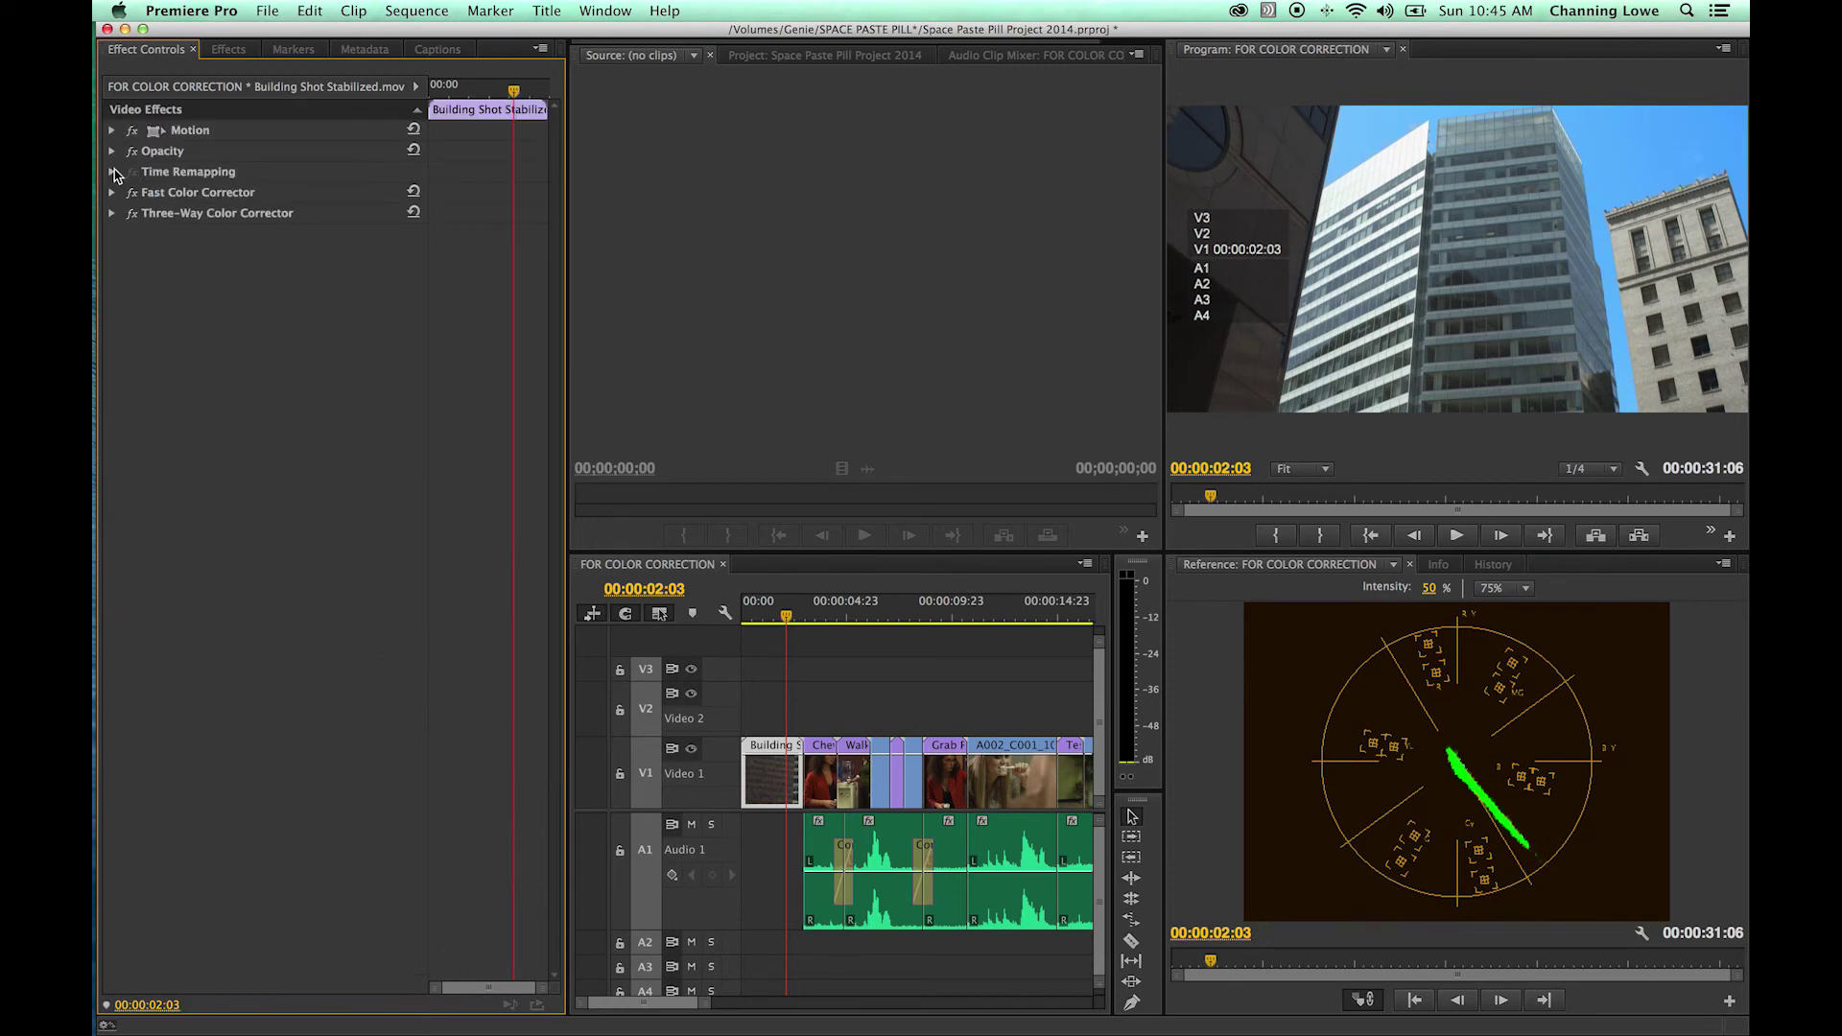
click(114, 213)
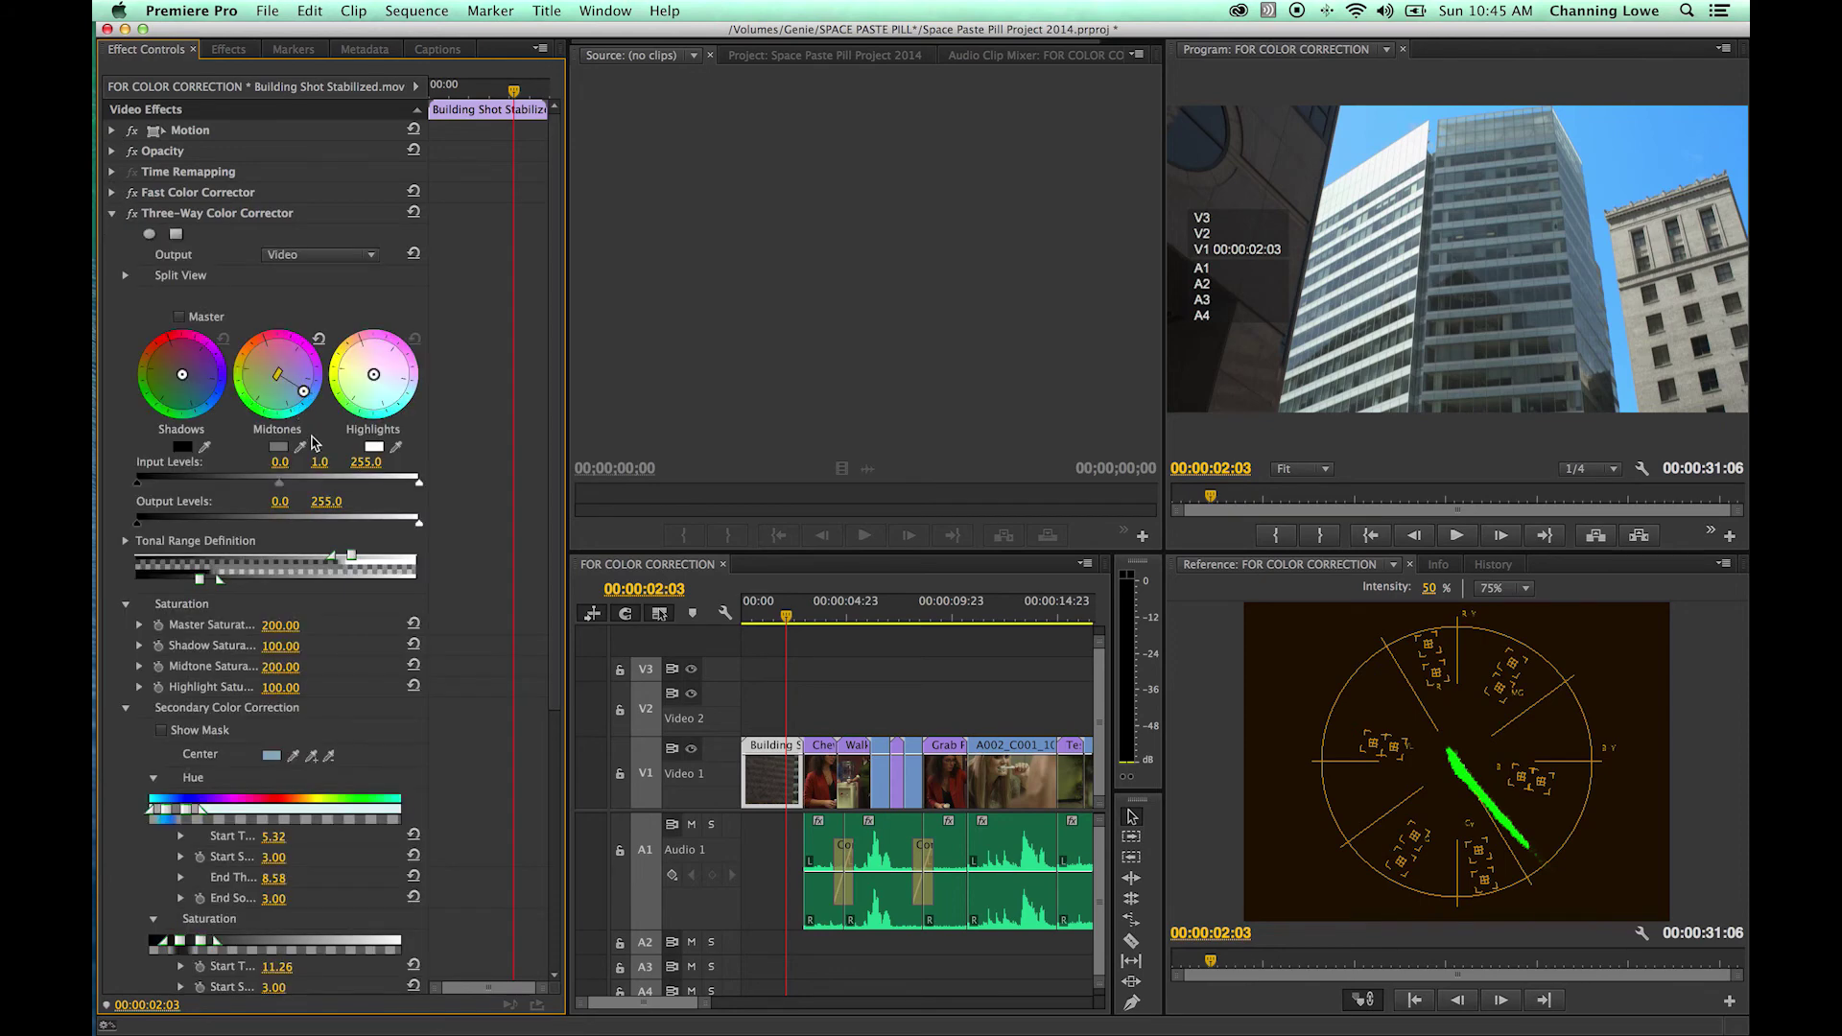
Set the corrector's Invert option to Invert Mask so it affects everything except the sky
scroll(320, 459, down, 5)
scroll(321, 459, down, 1)
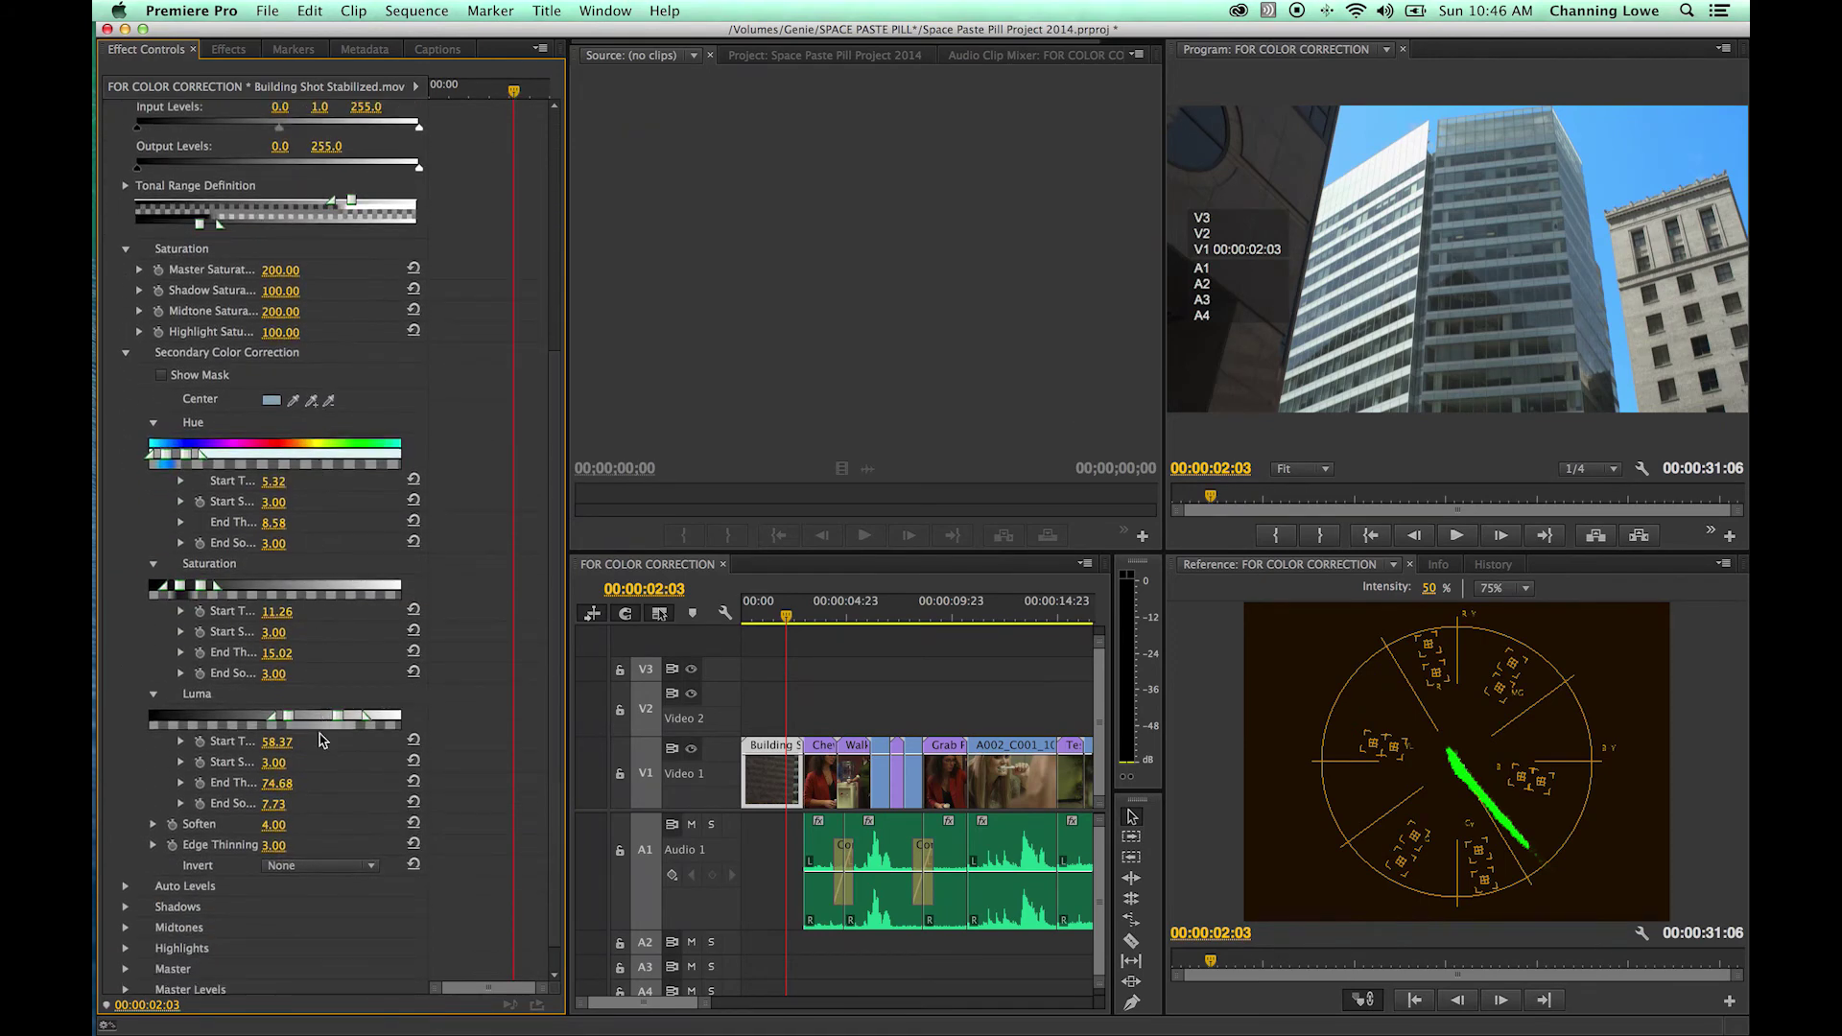
click(326, 869)
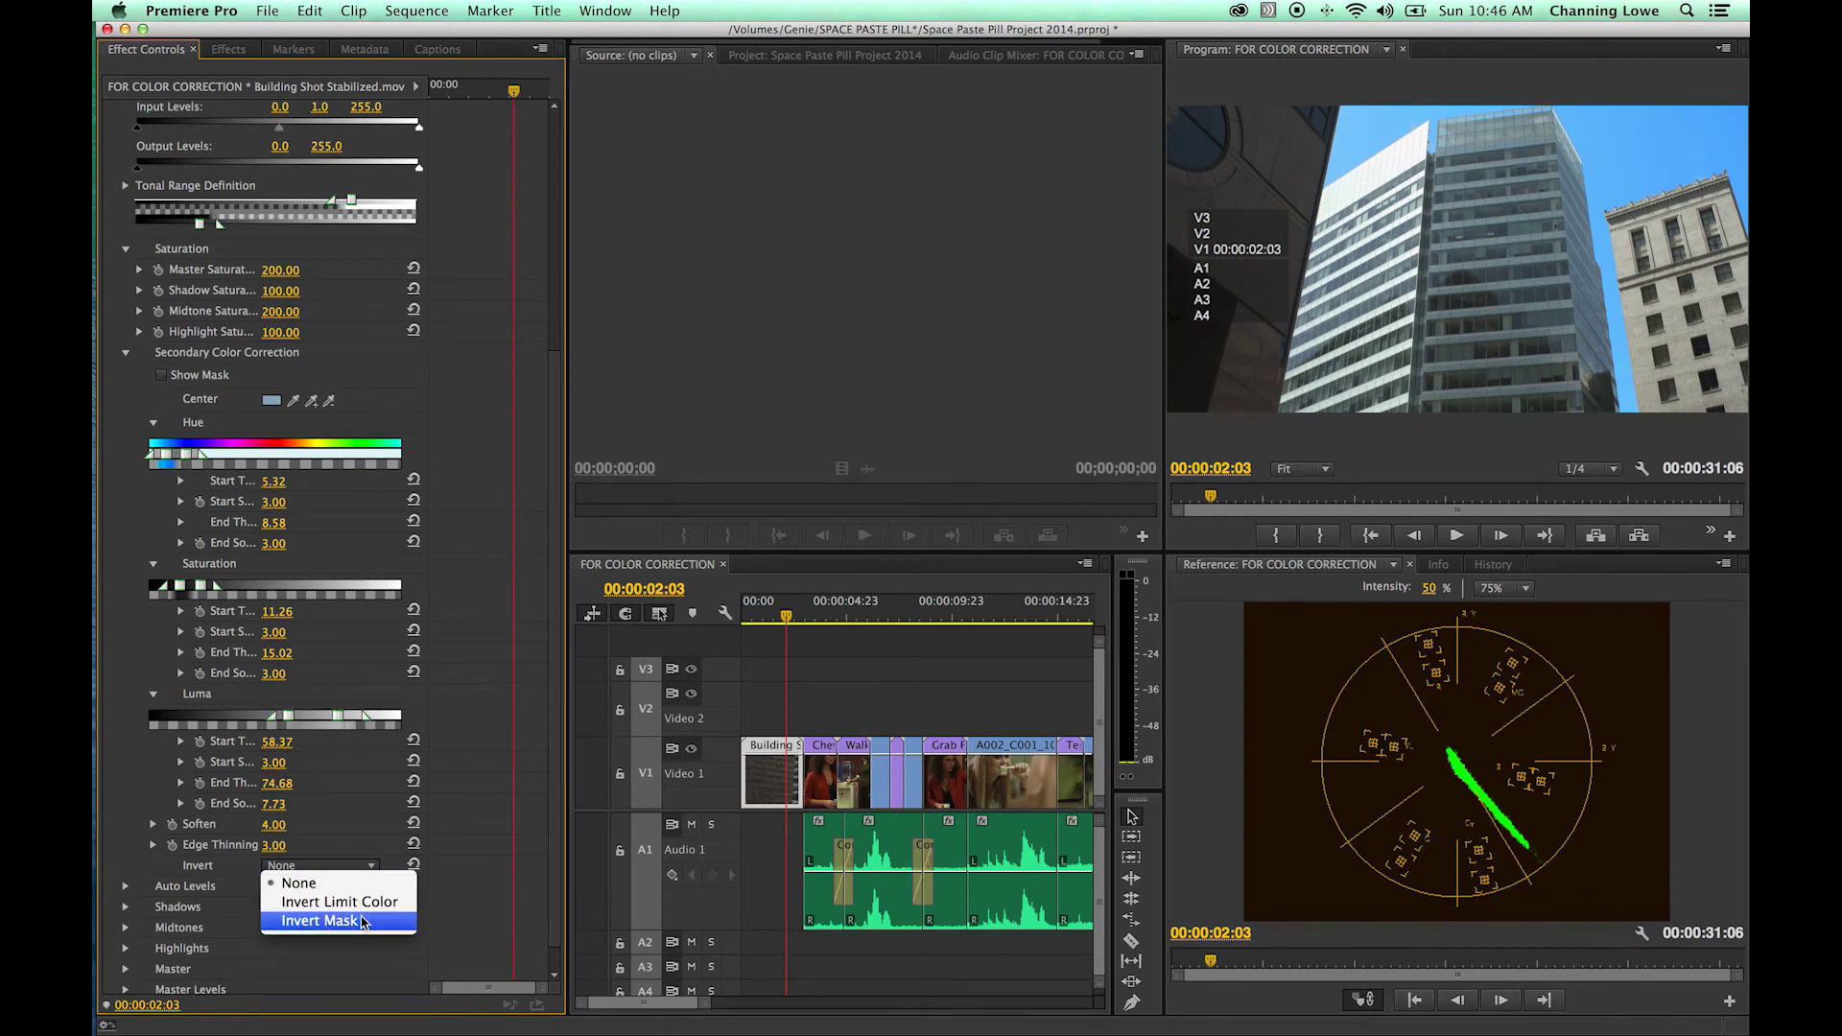
click(351, 921)
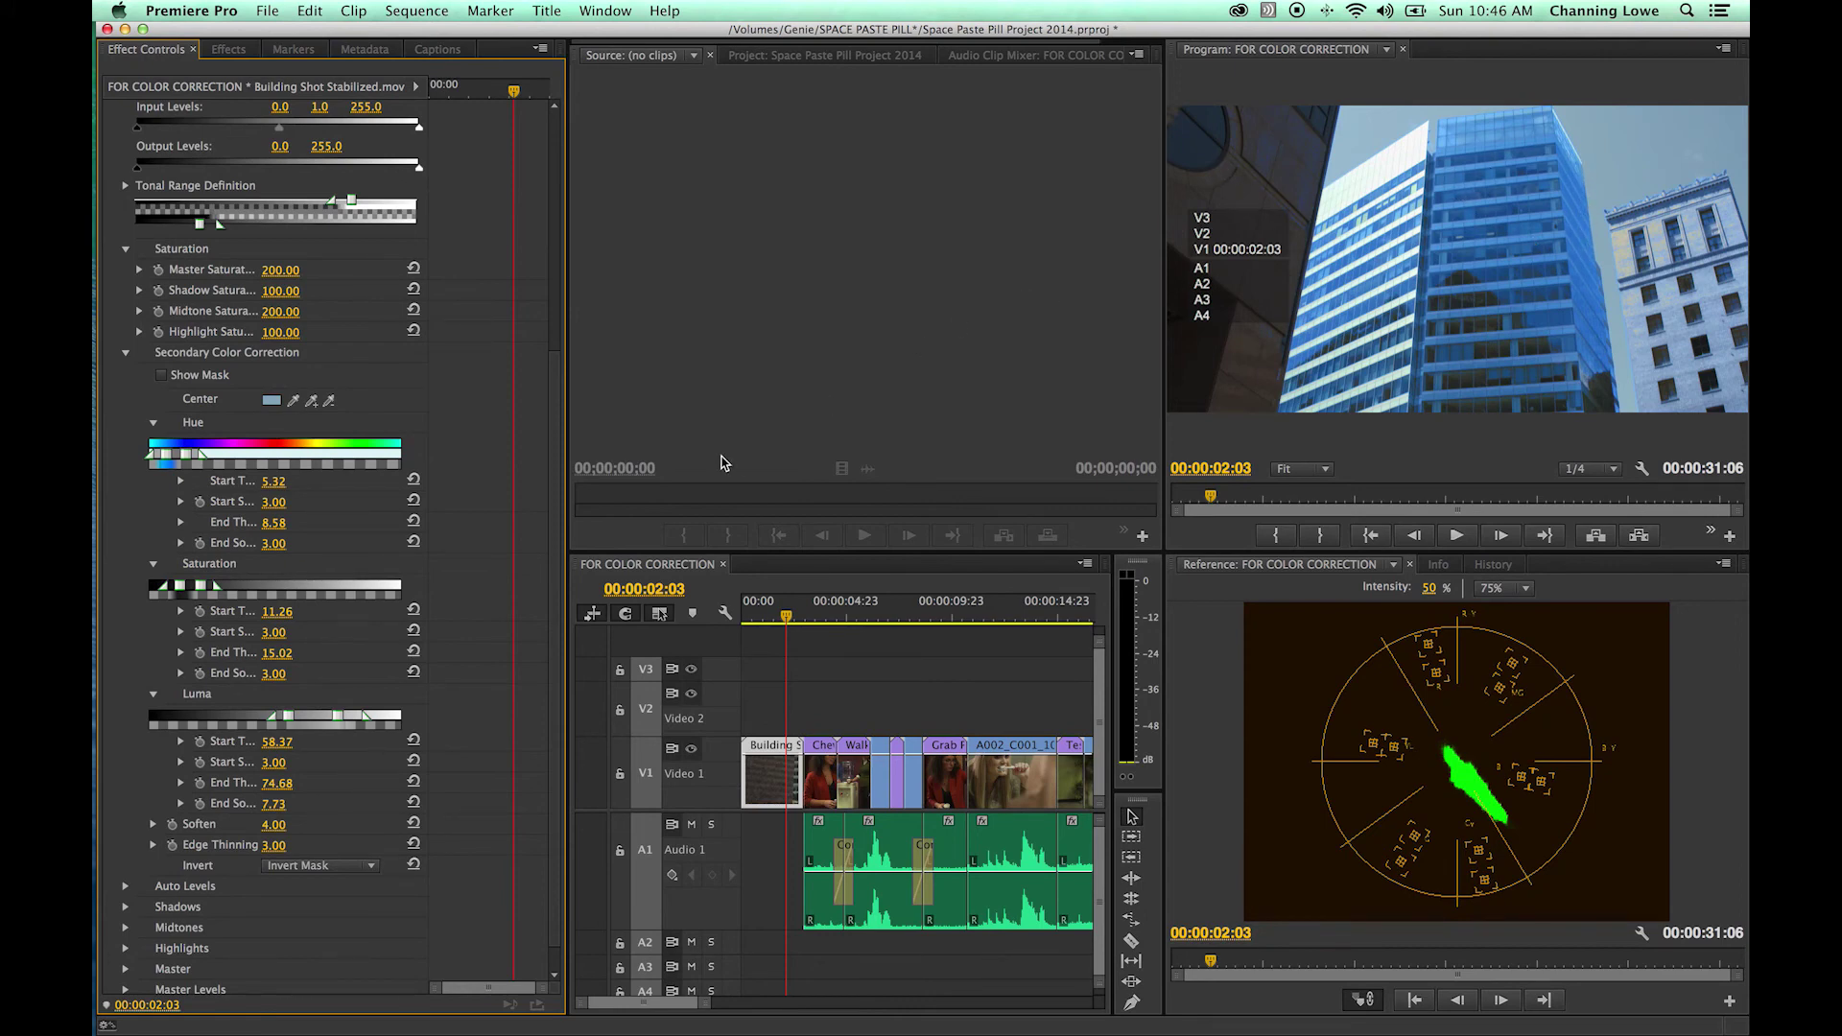
Set Master, Shadow, Midtone and Highlight Saturation all to 0.00
scroll(362, 443, up, 5)
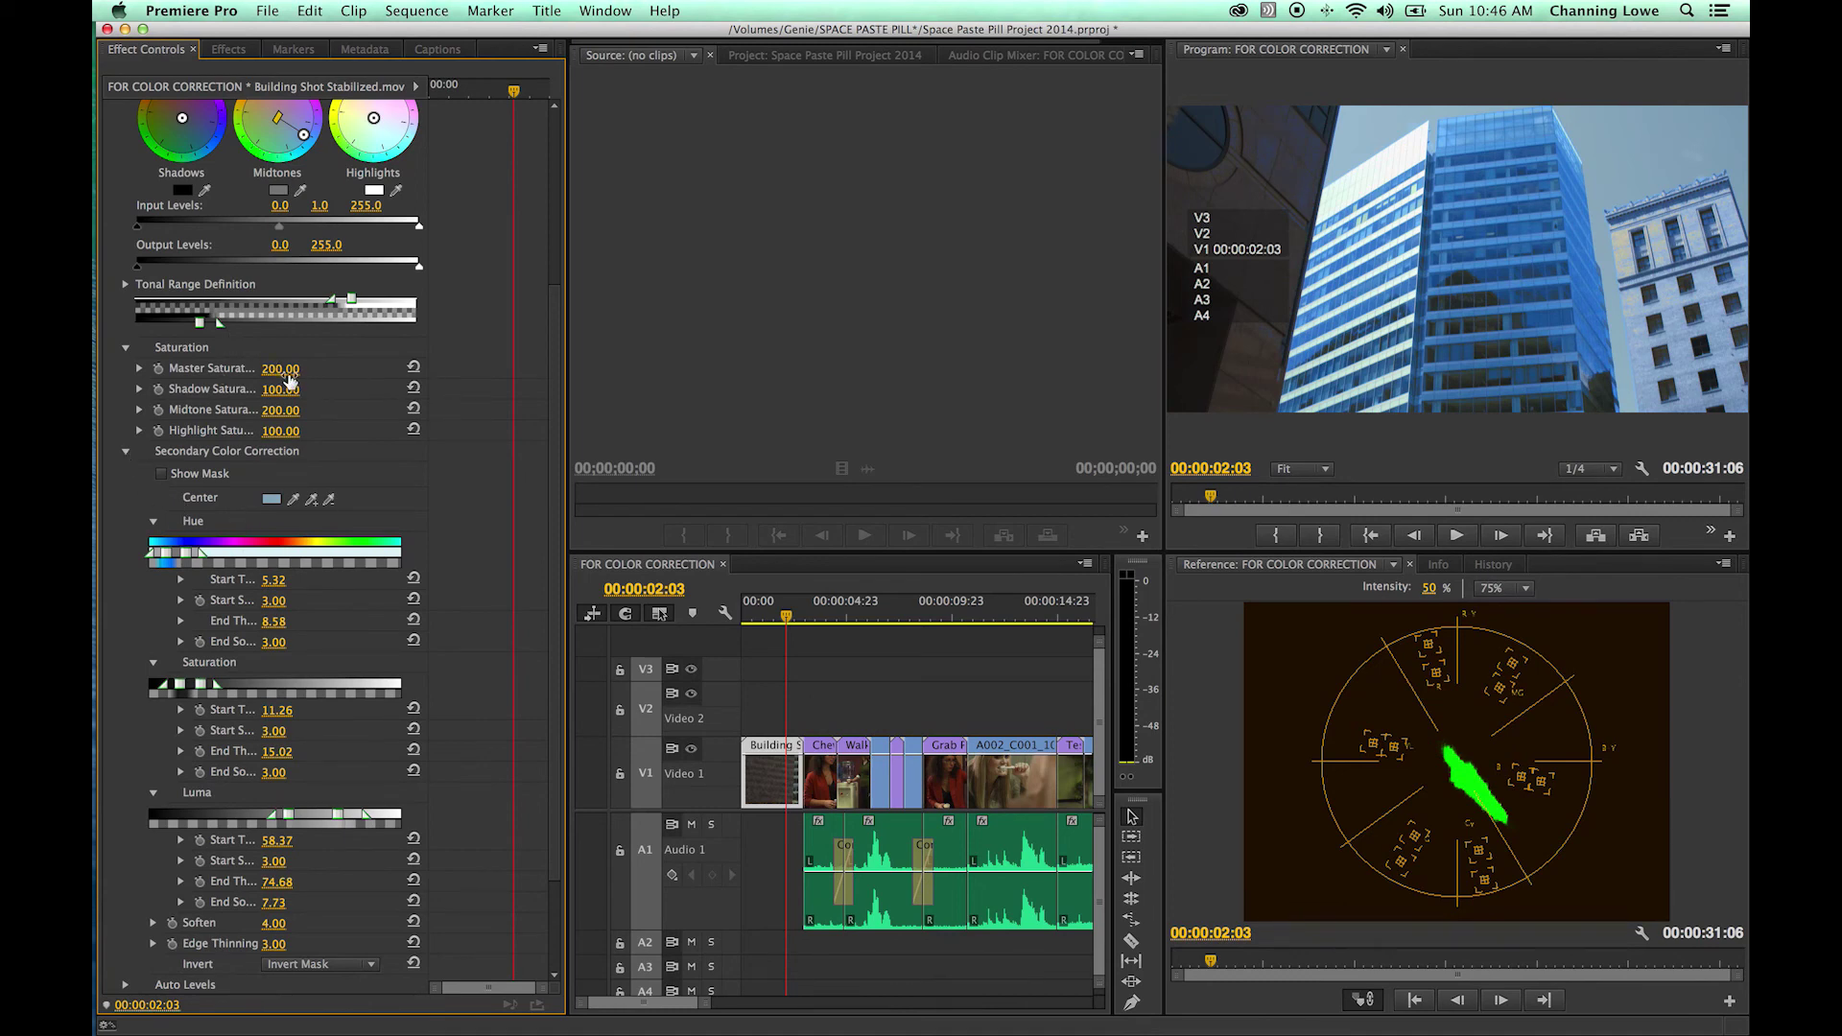
drag(277, 368, 221, 369)
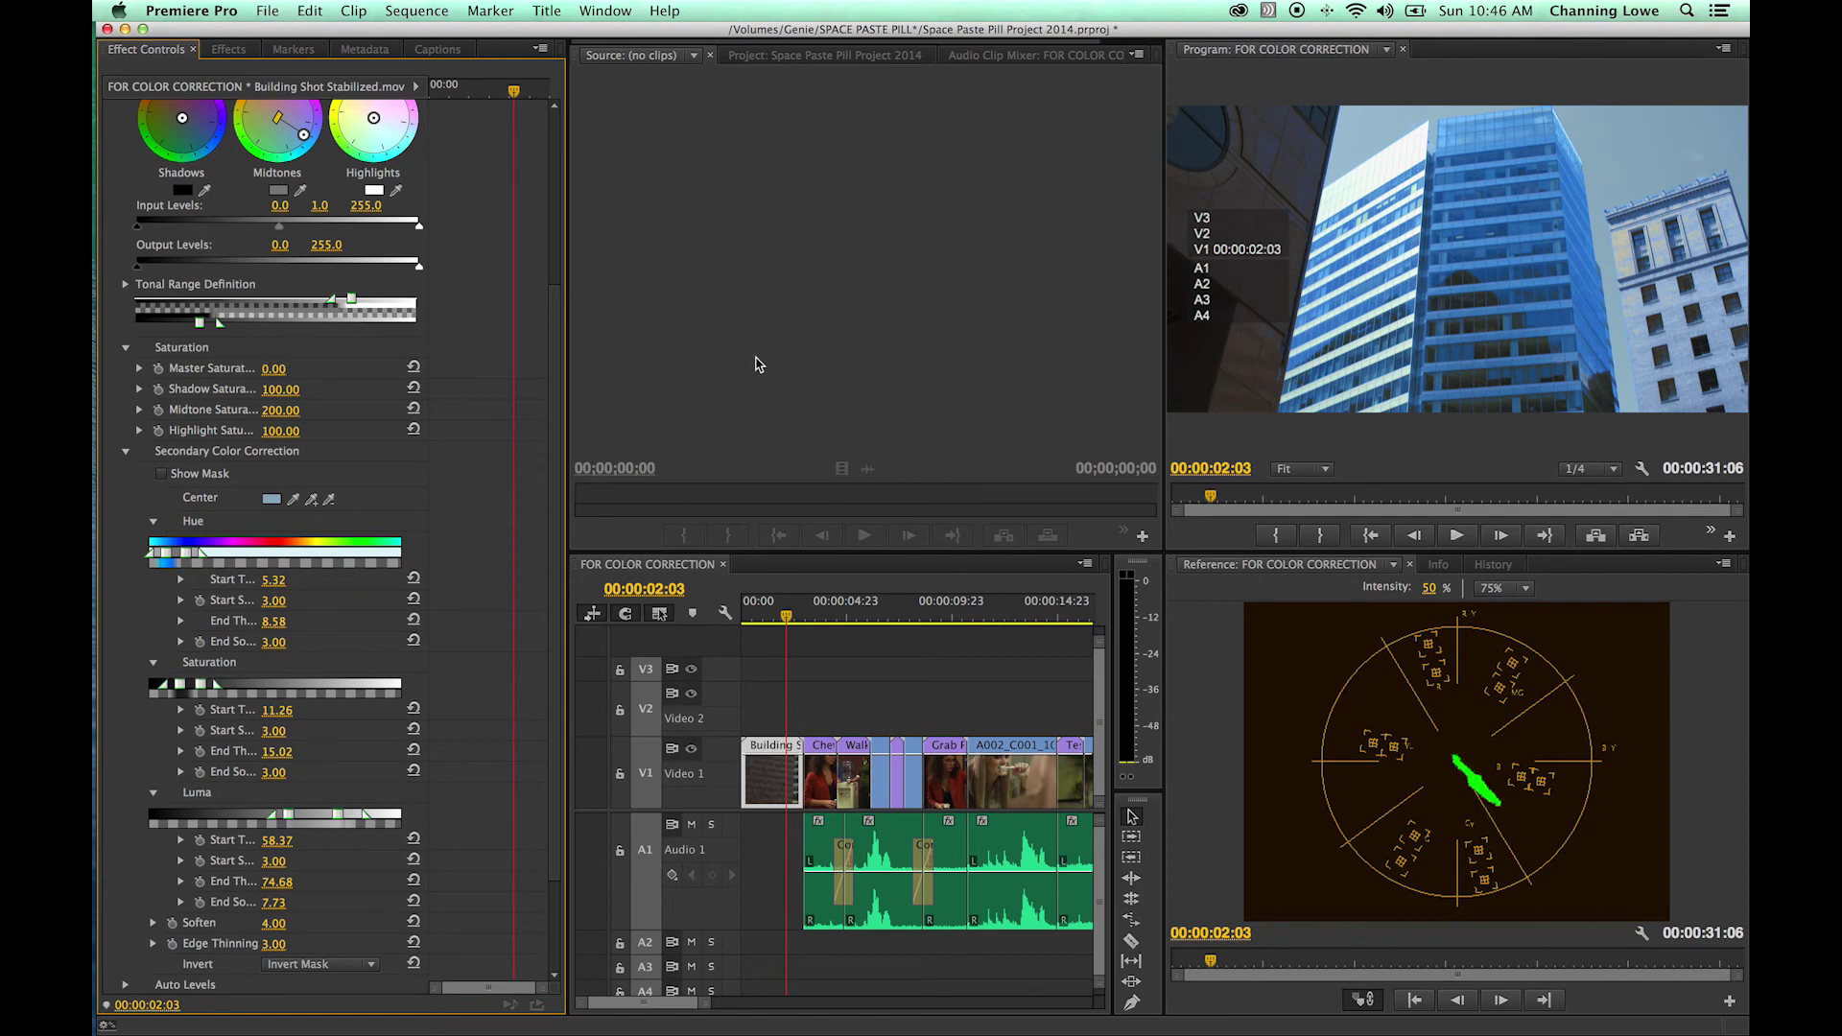
click(281, 390)
text(0)
key(Tab)
text(0)
key(Return)
click(284, 430)
text(0)
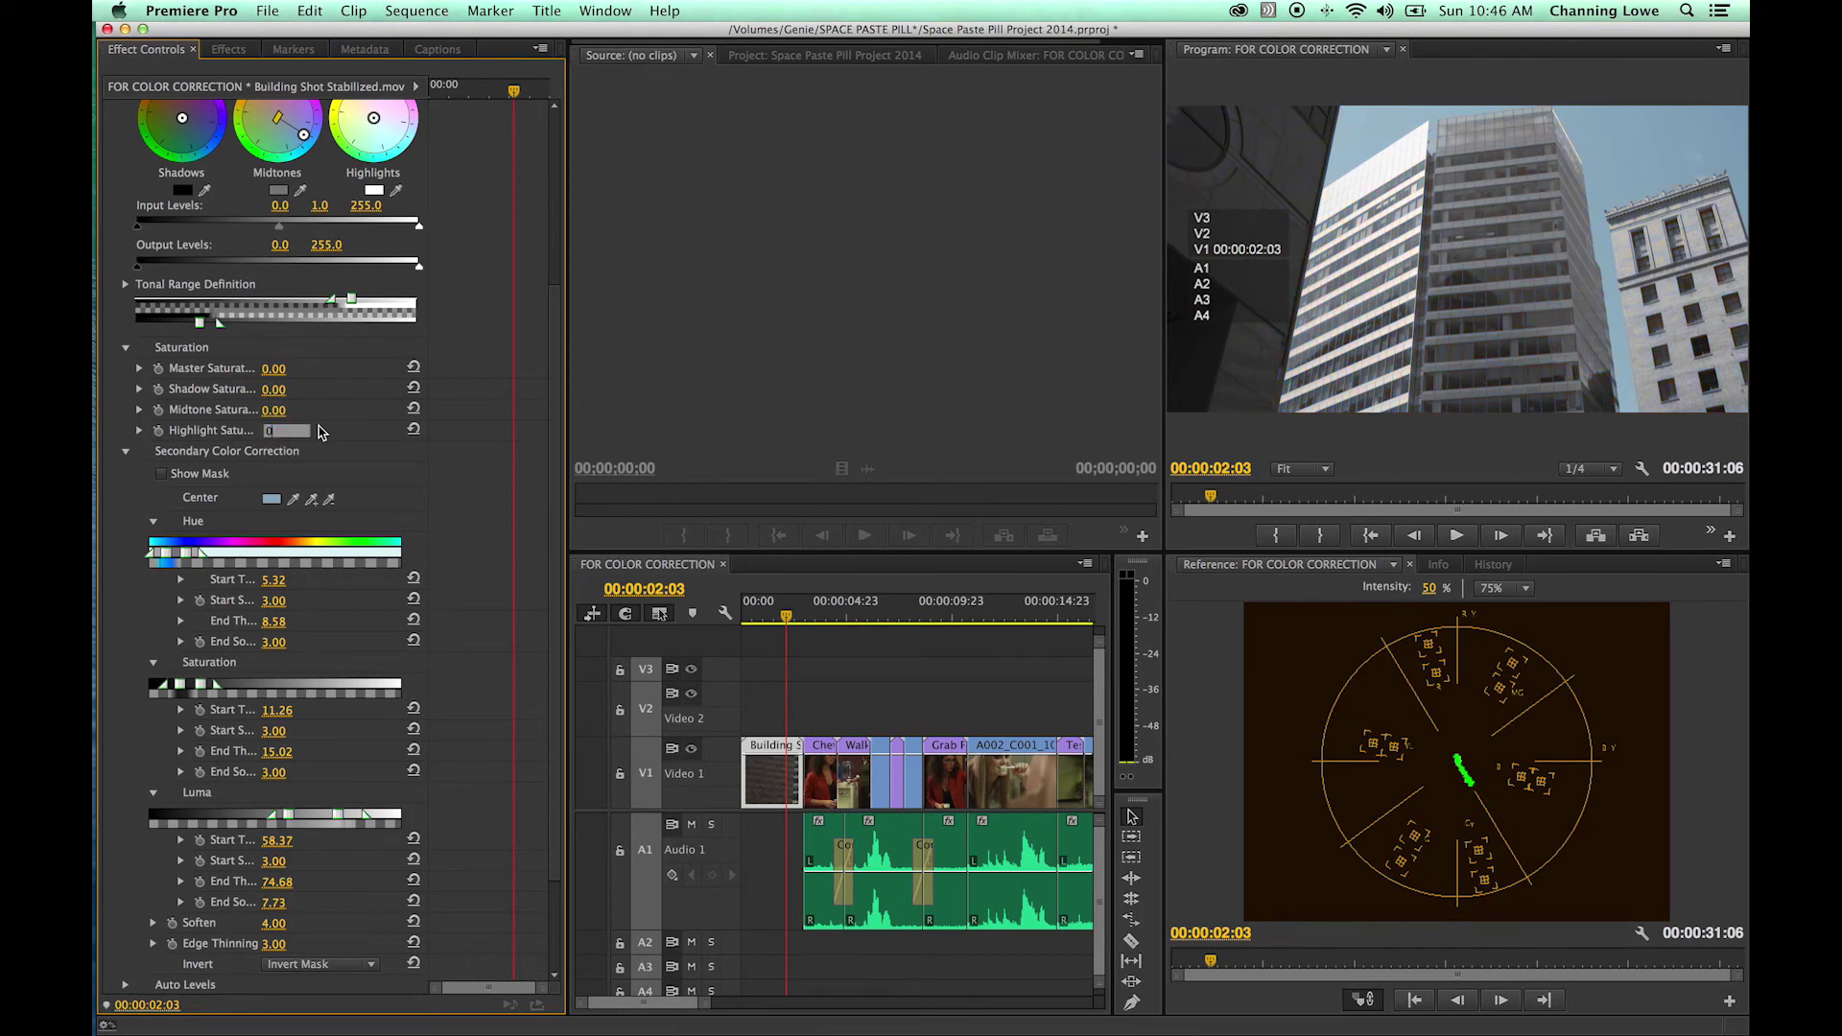
key(Return)
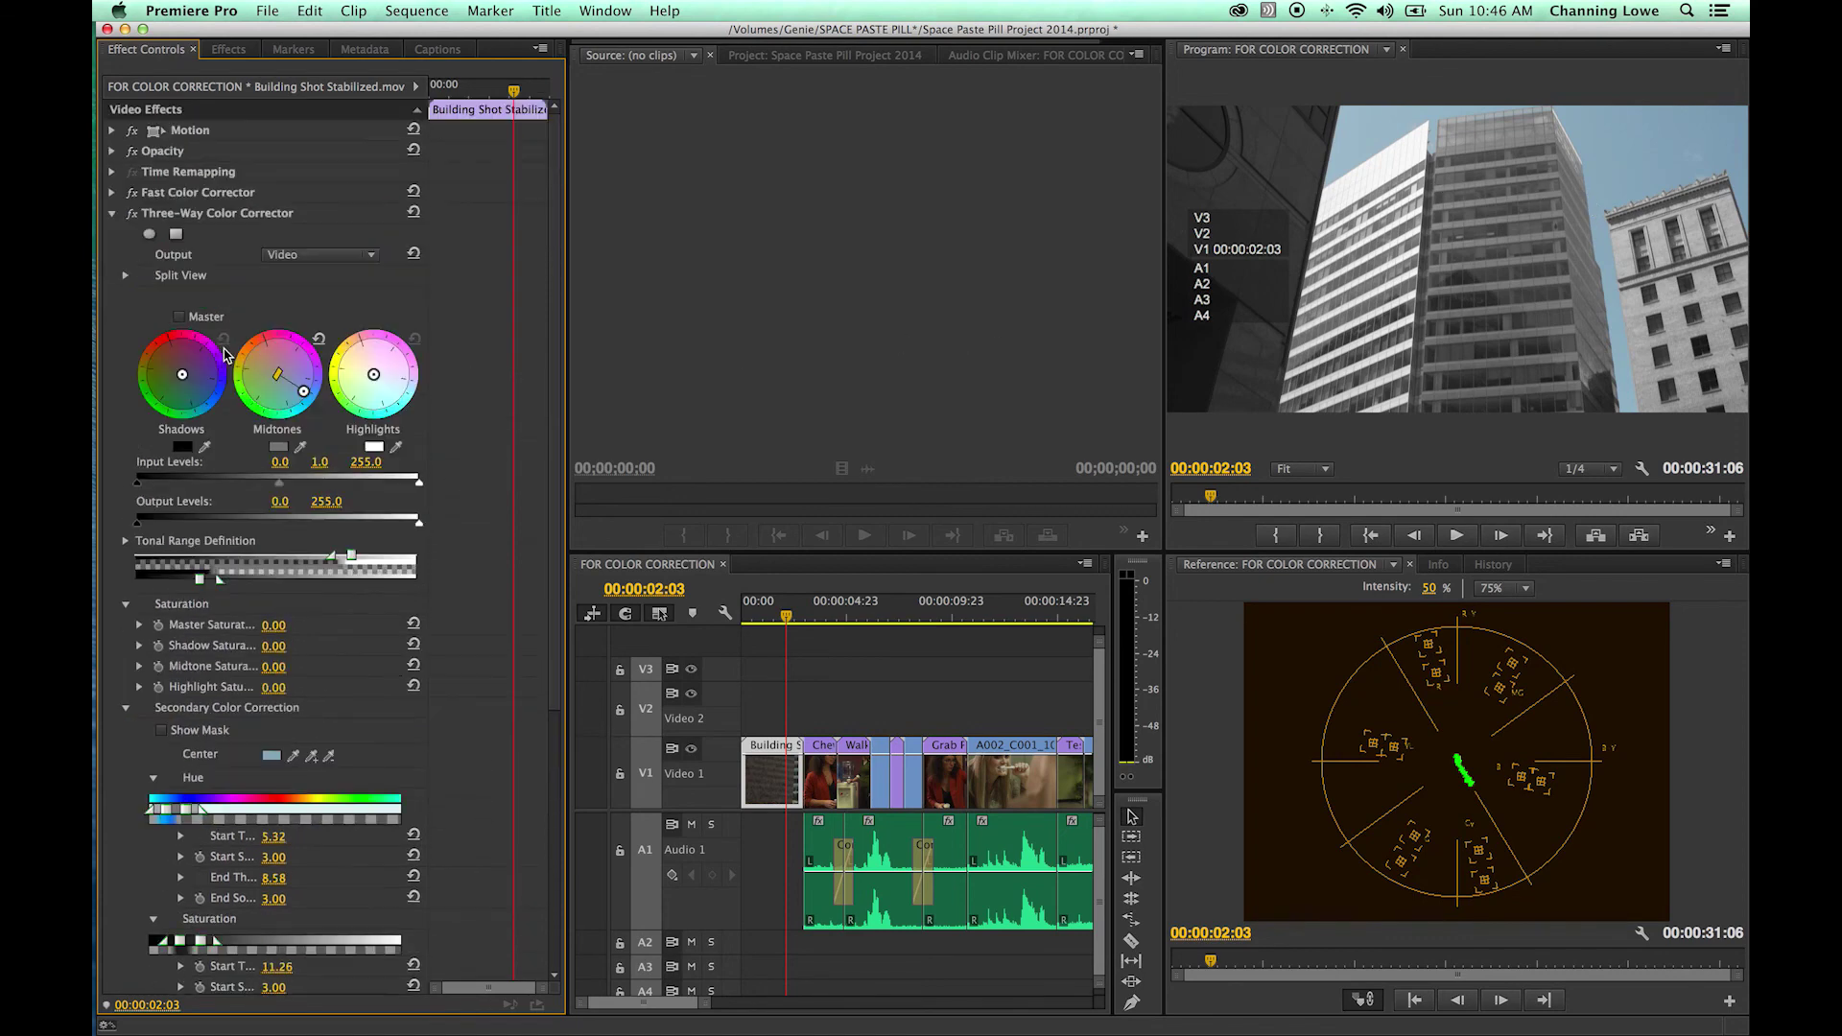
Duplicate the Three-Way Color Corrector with copy and paste
click(112, 213)
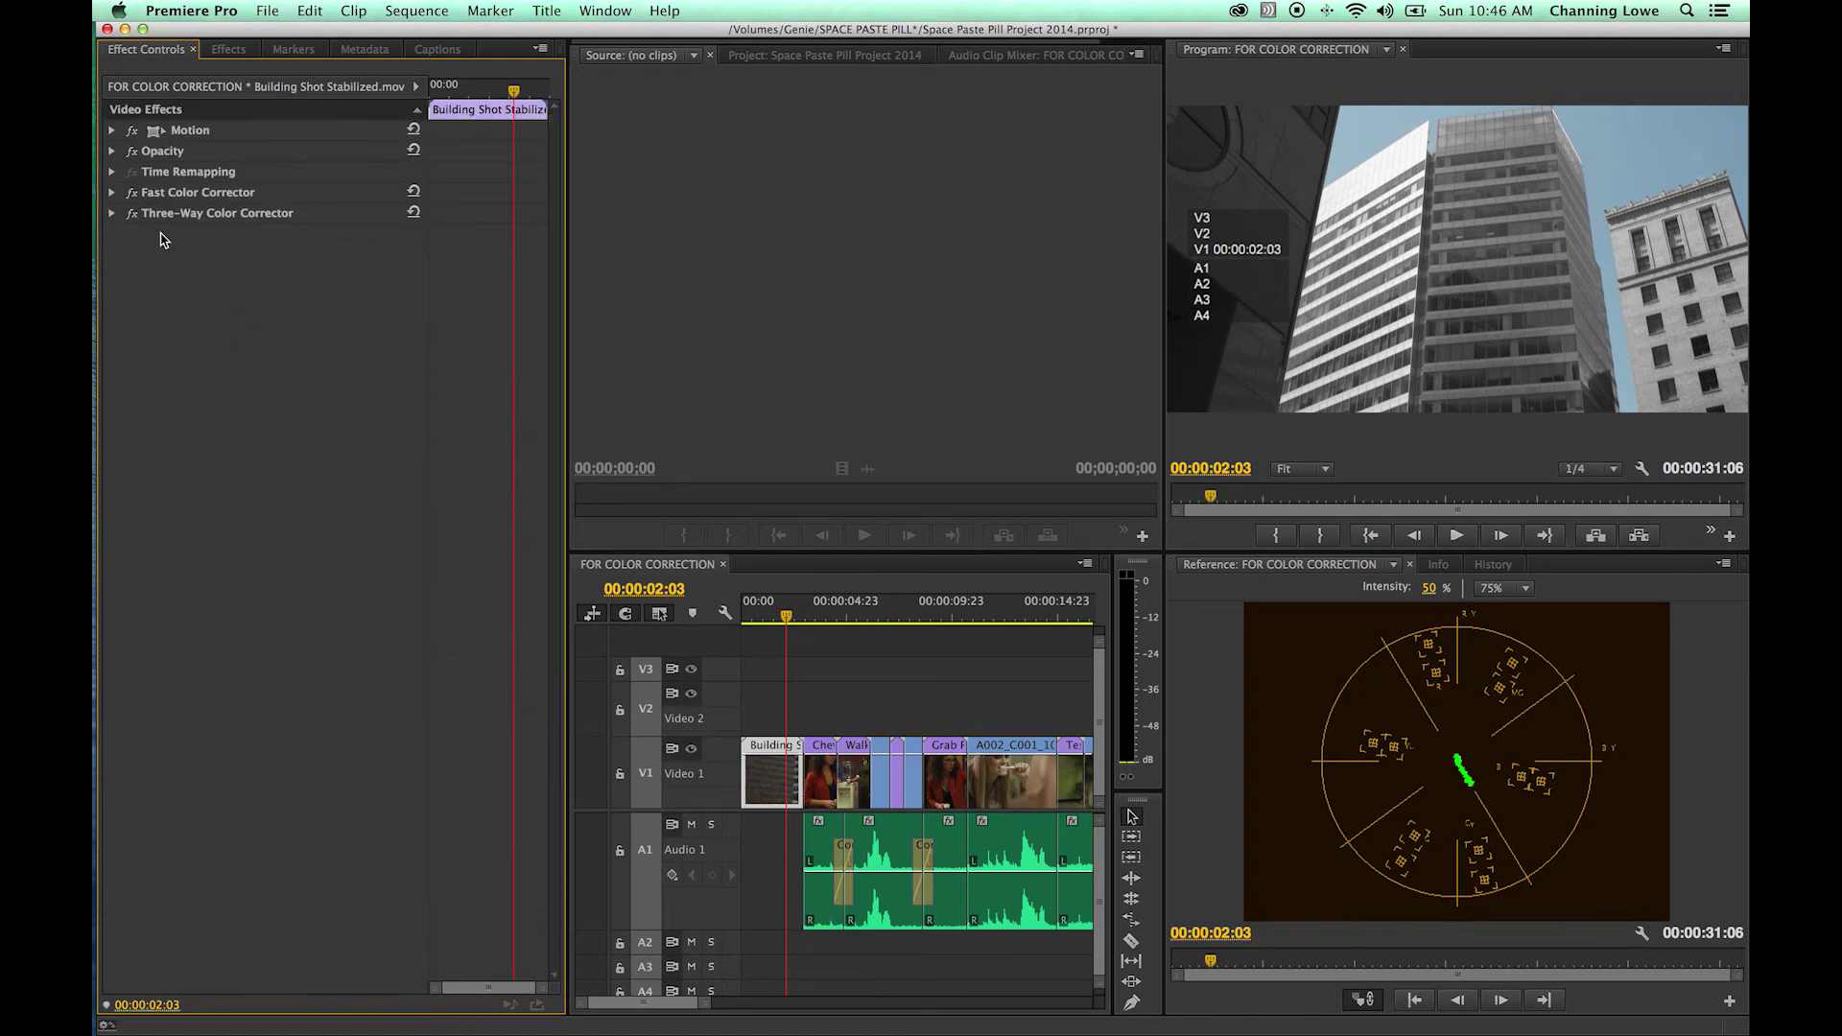
click(175, 214)
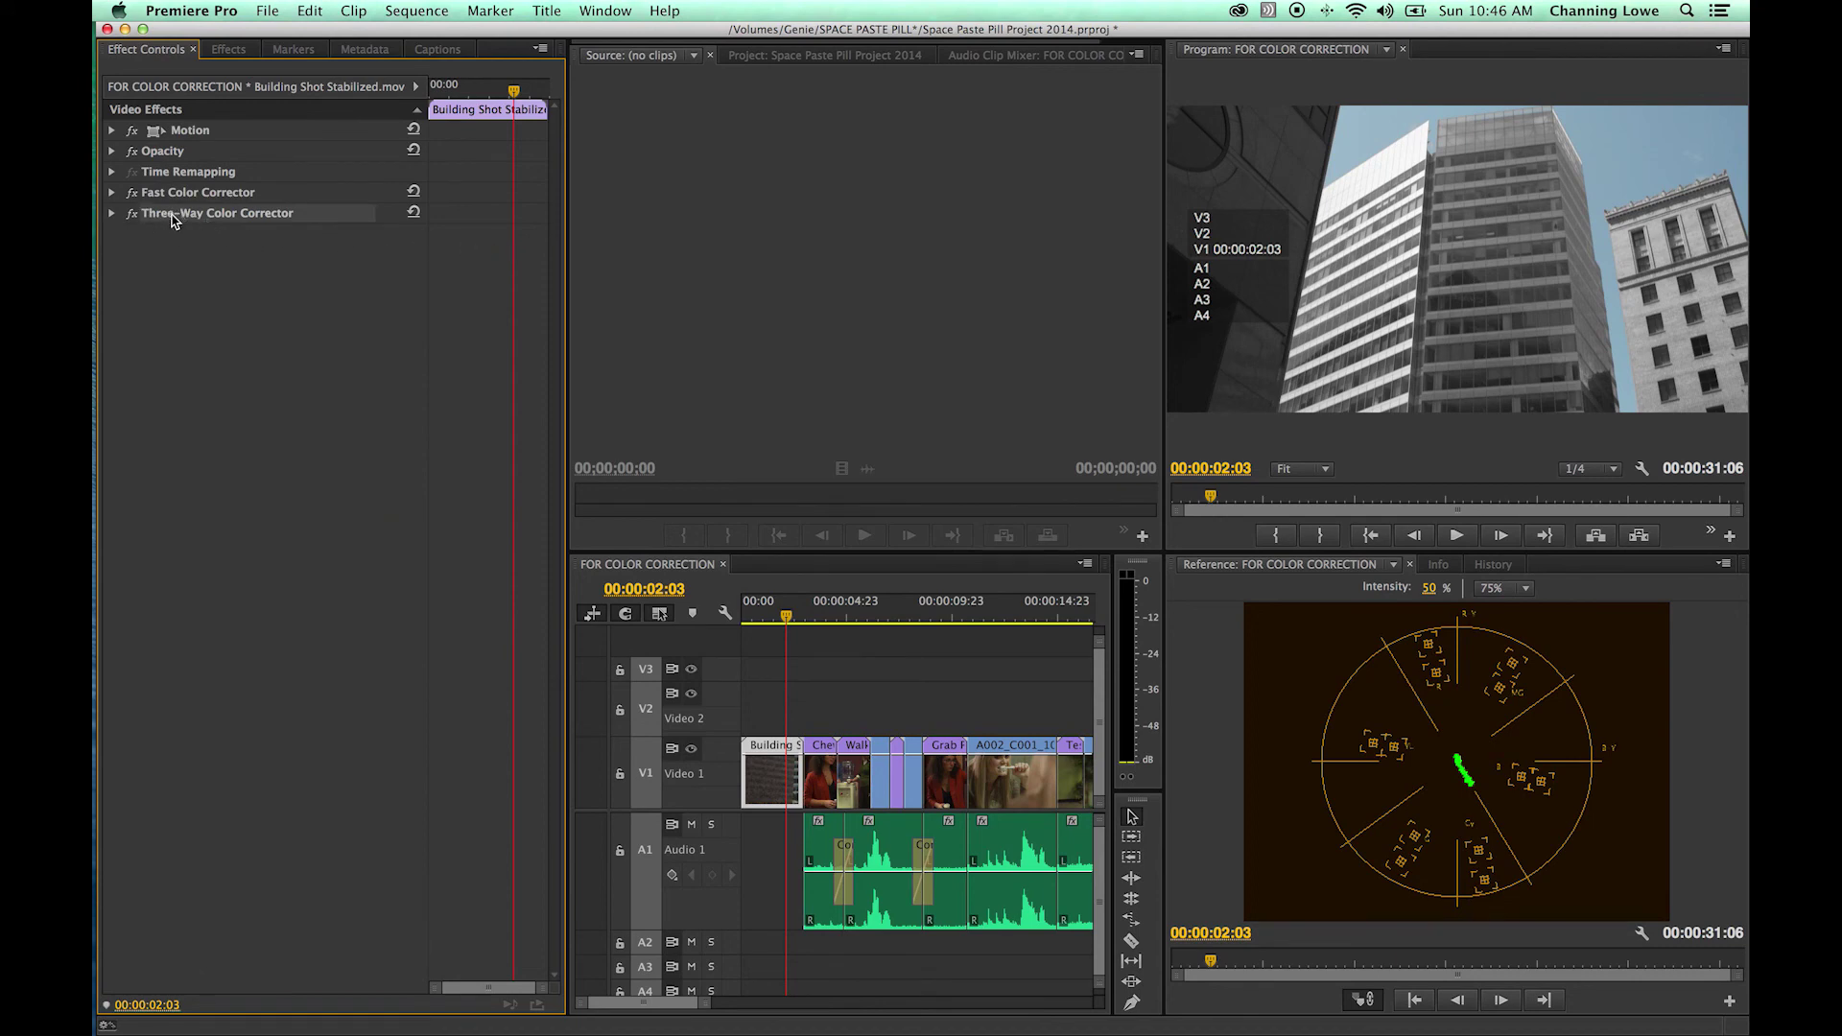
key(super+c)
key(super+v)
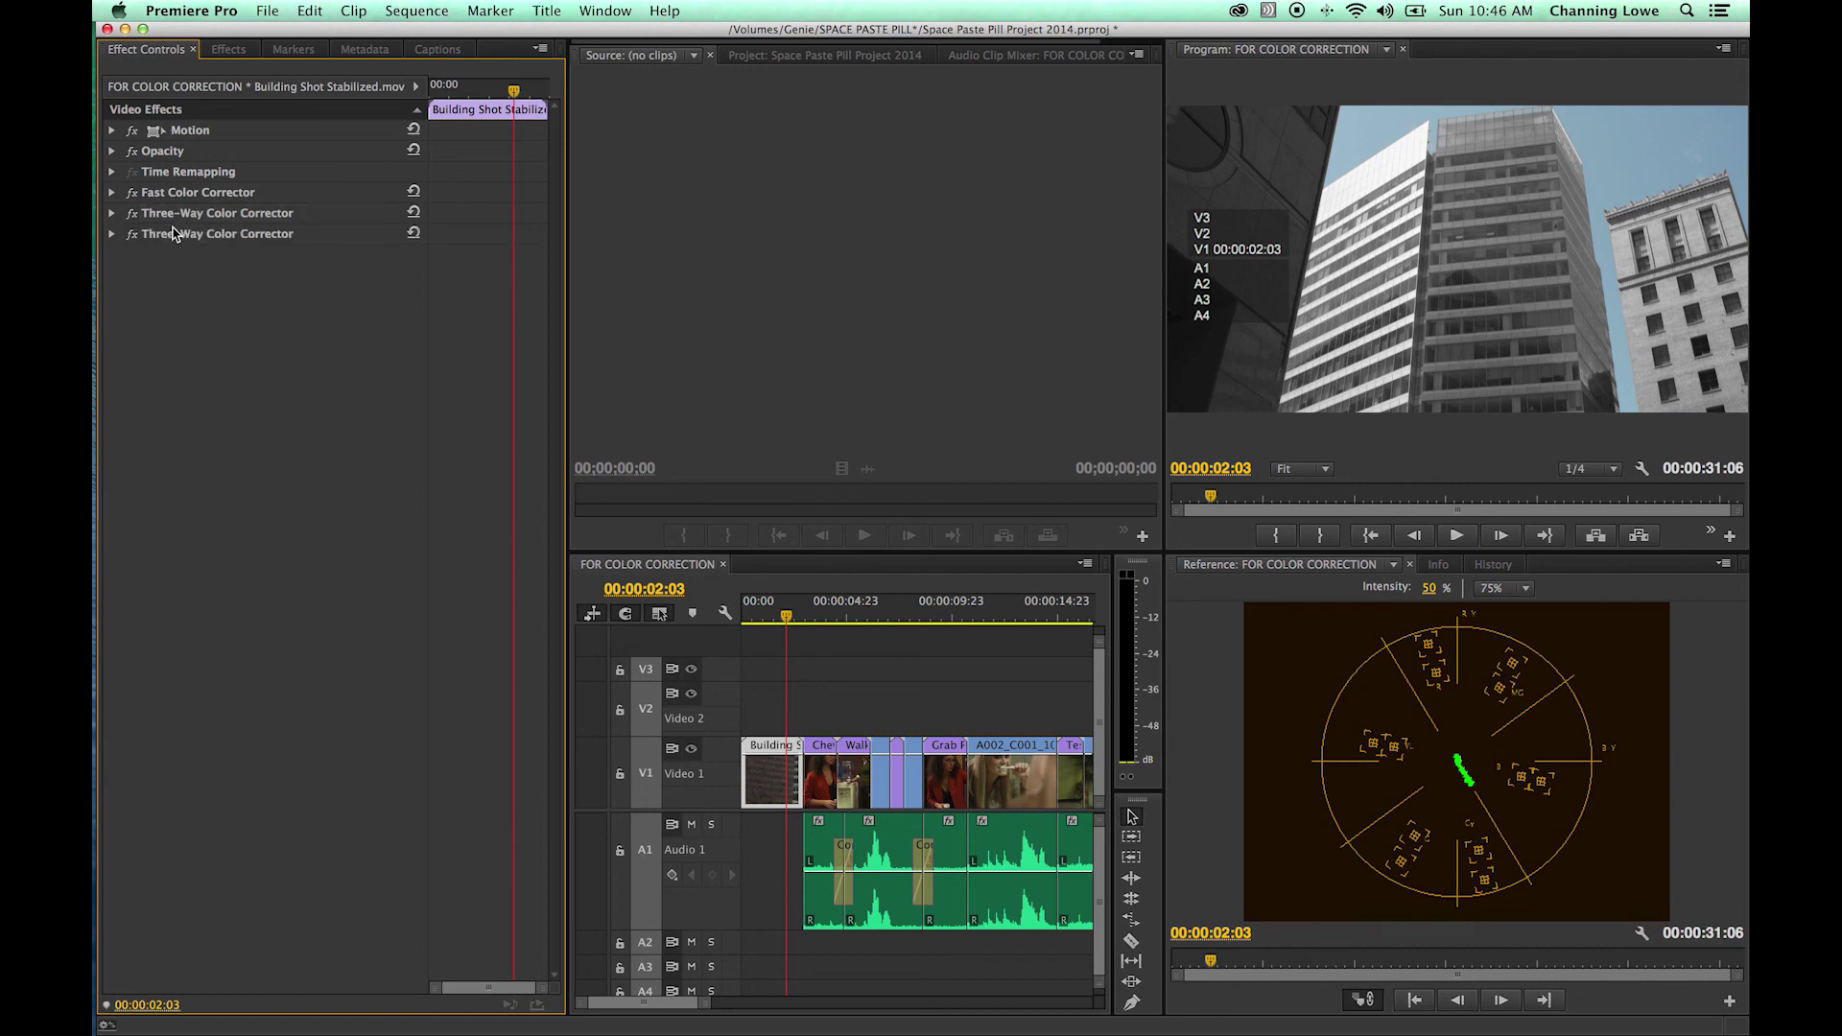
On the second Three-Way Color Corrector, set Invert to None
click(112, 236)
scroll(283, 494, down, 8)
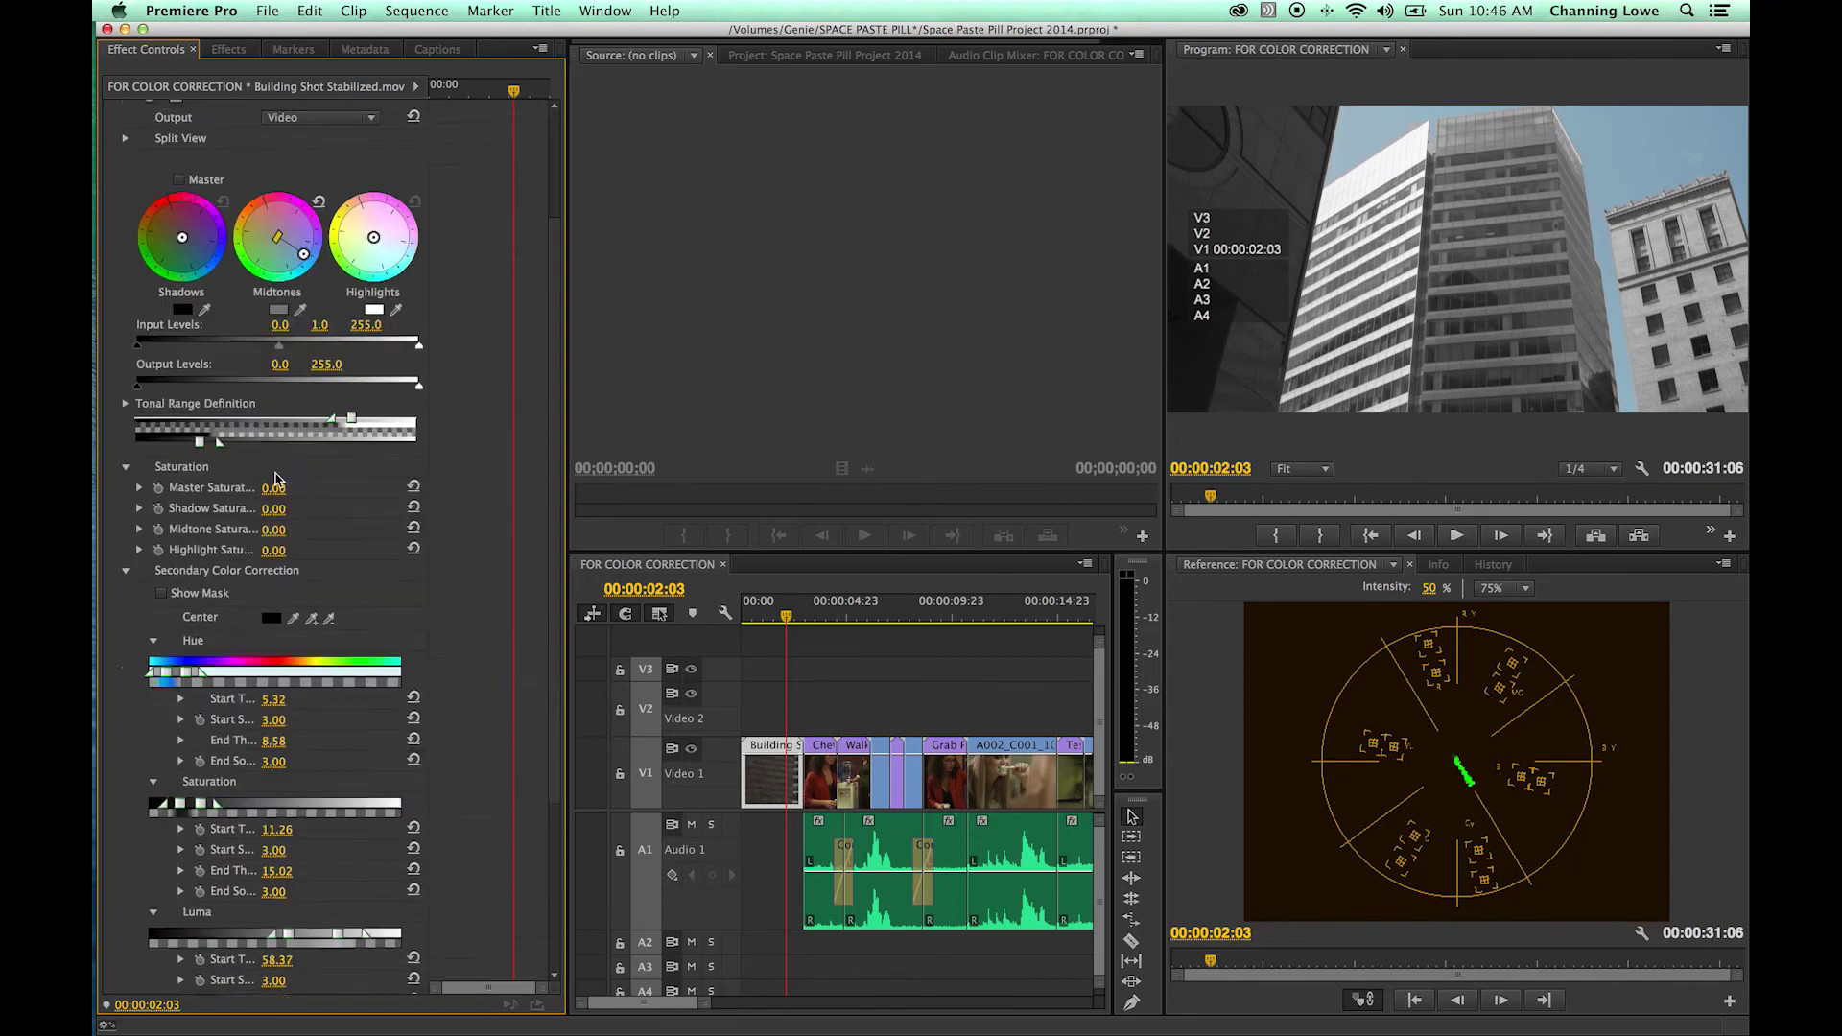
scroll(283, 500, down, 1)
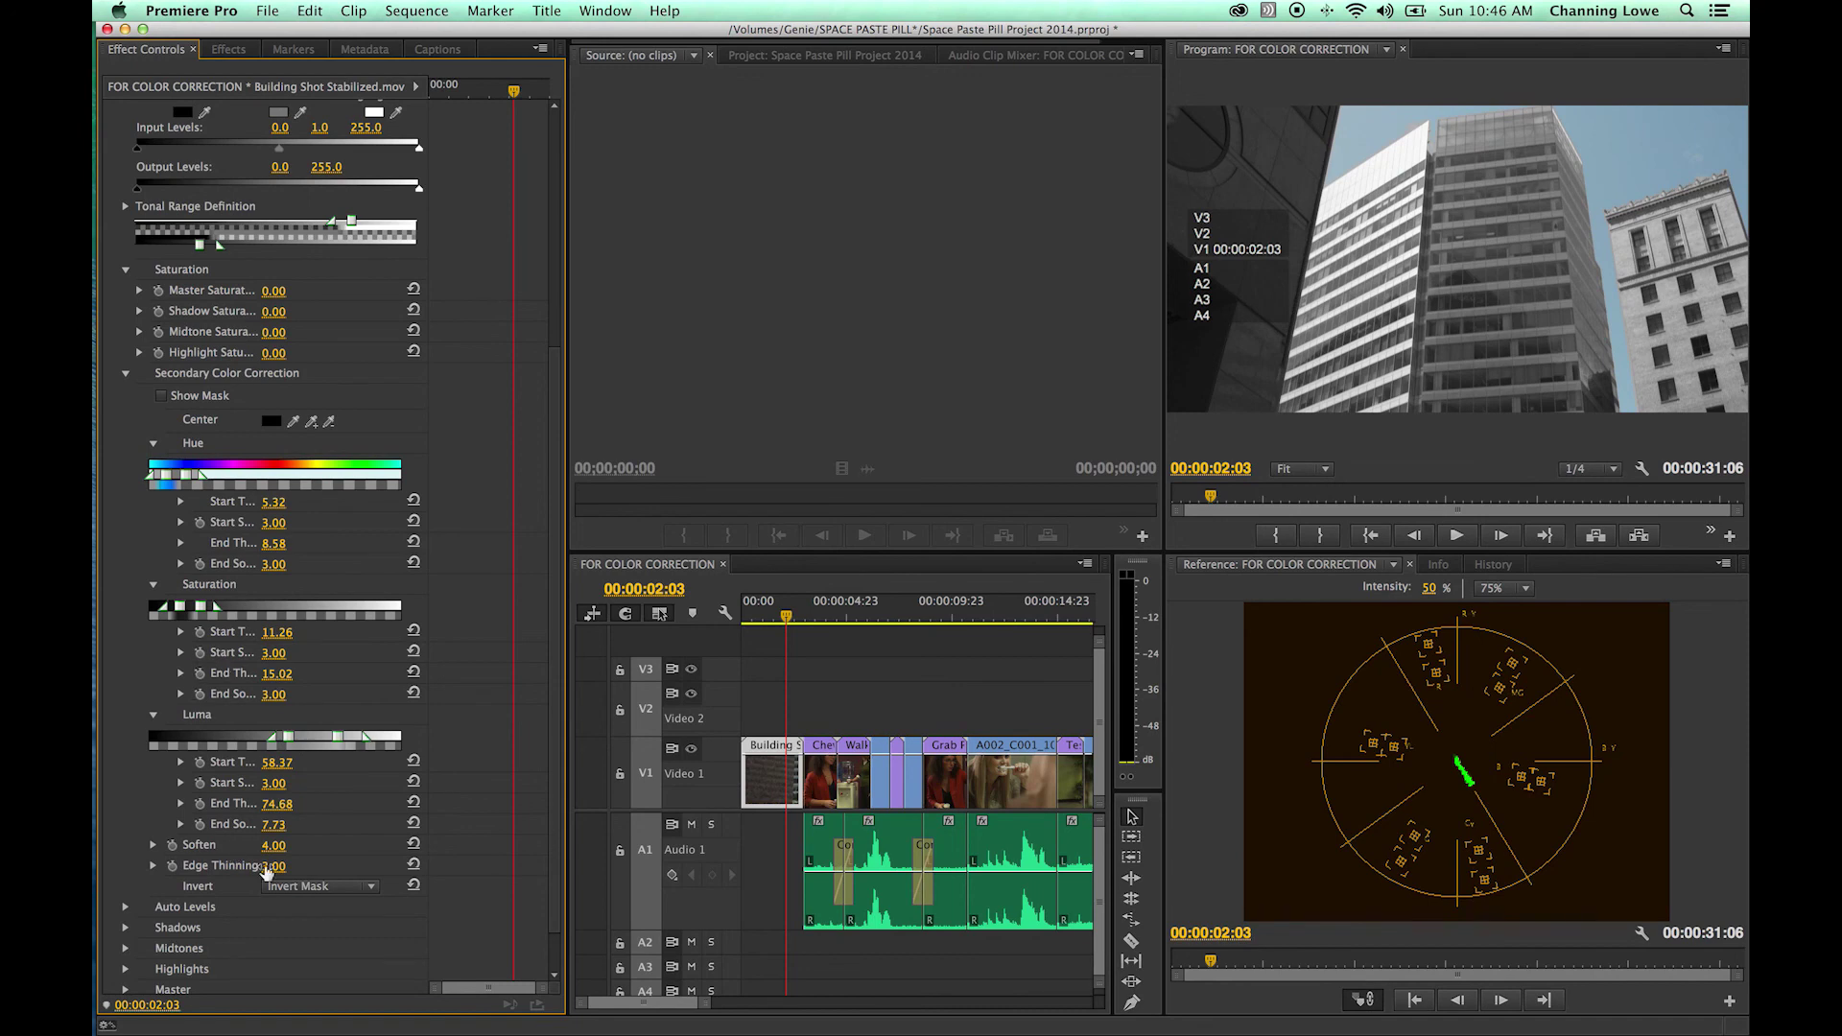
click(303, 888)
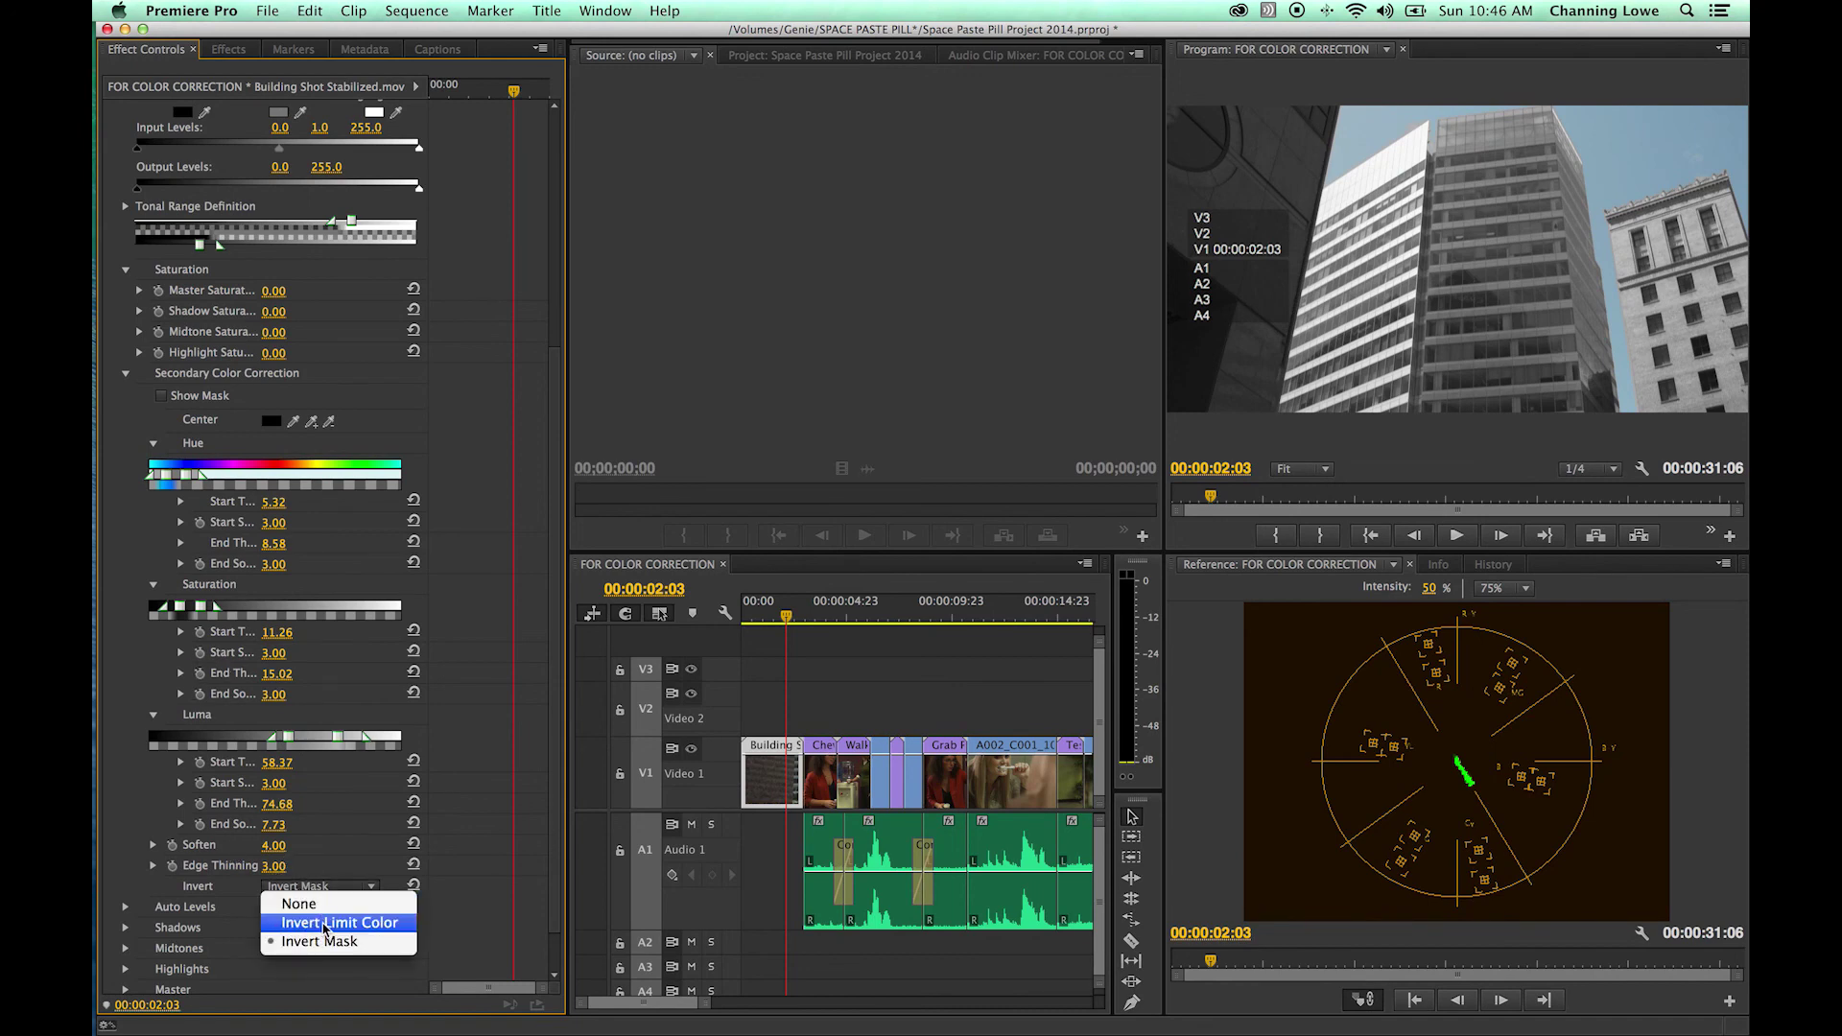
click(326, 911)
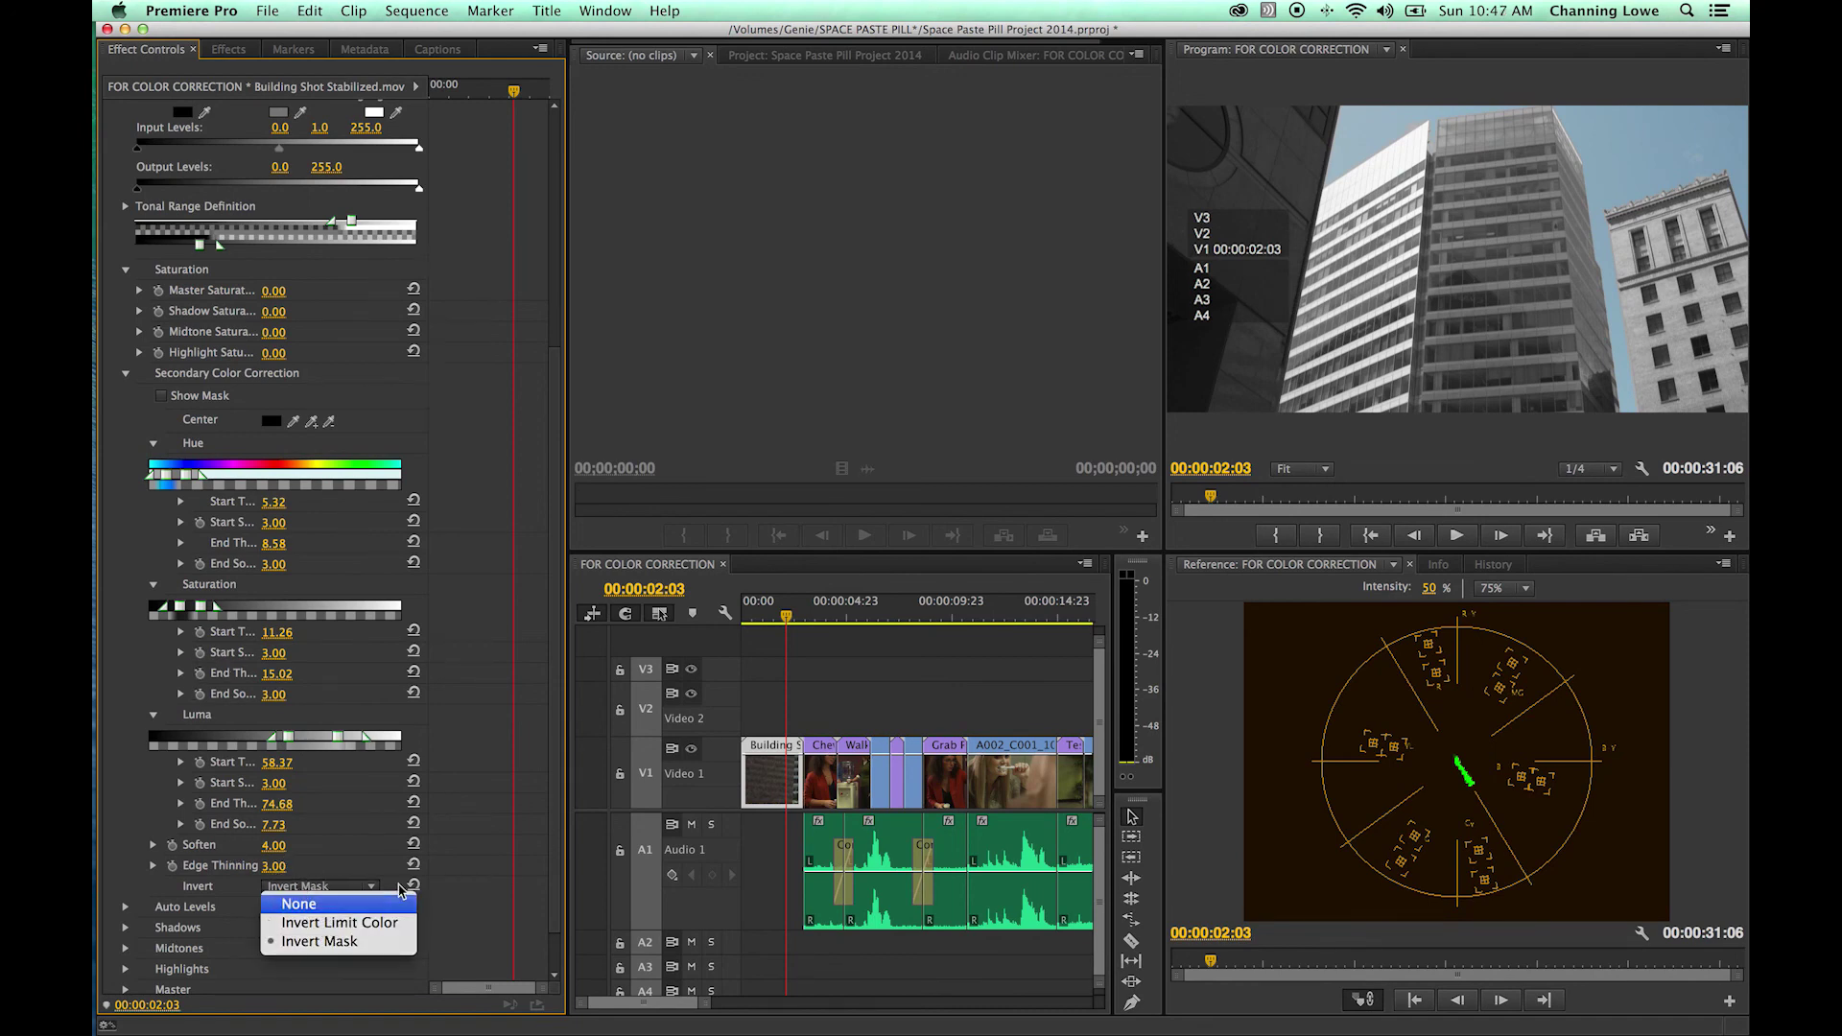
drag(552, 753, 547, 699)
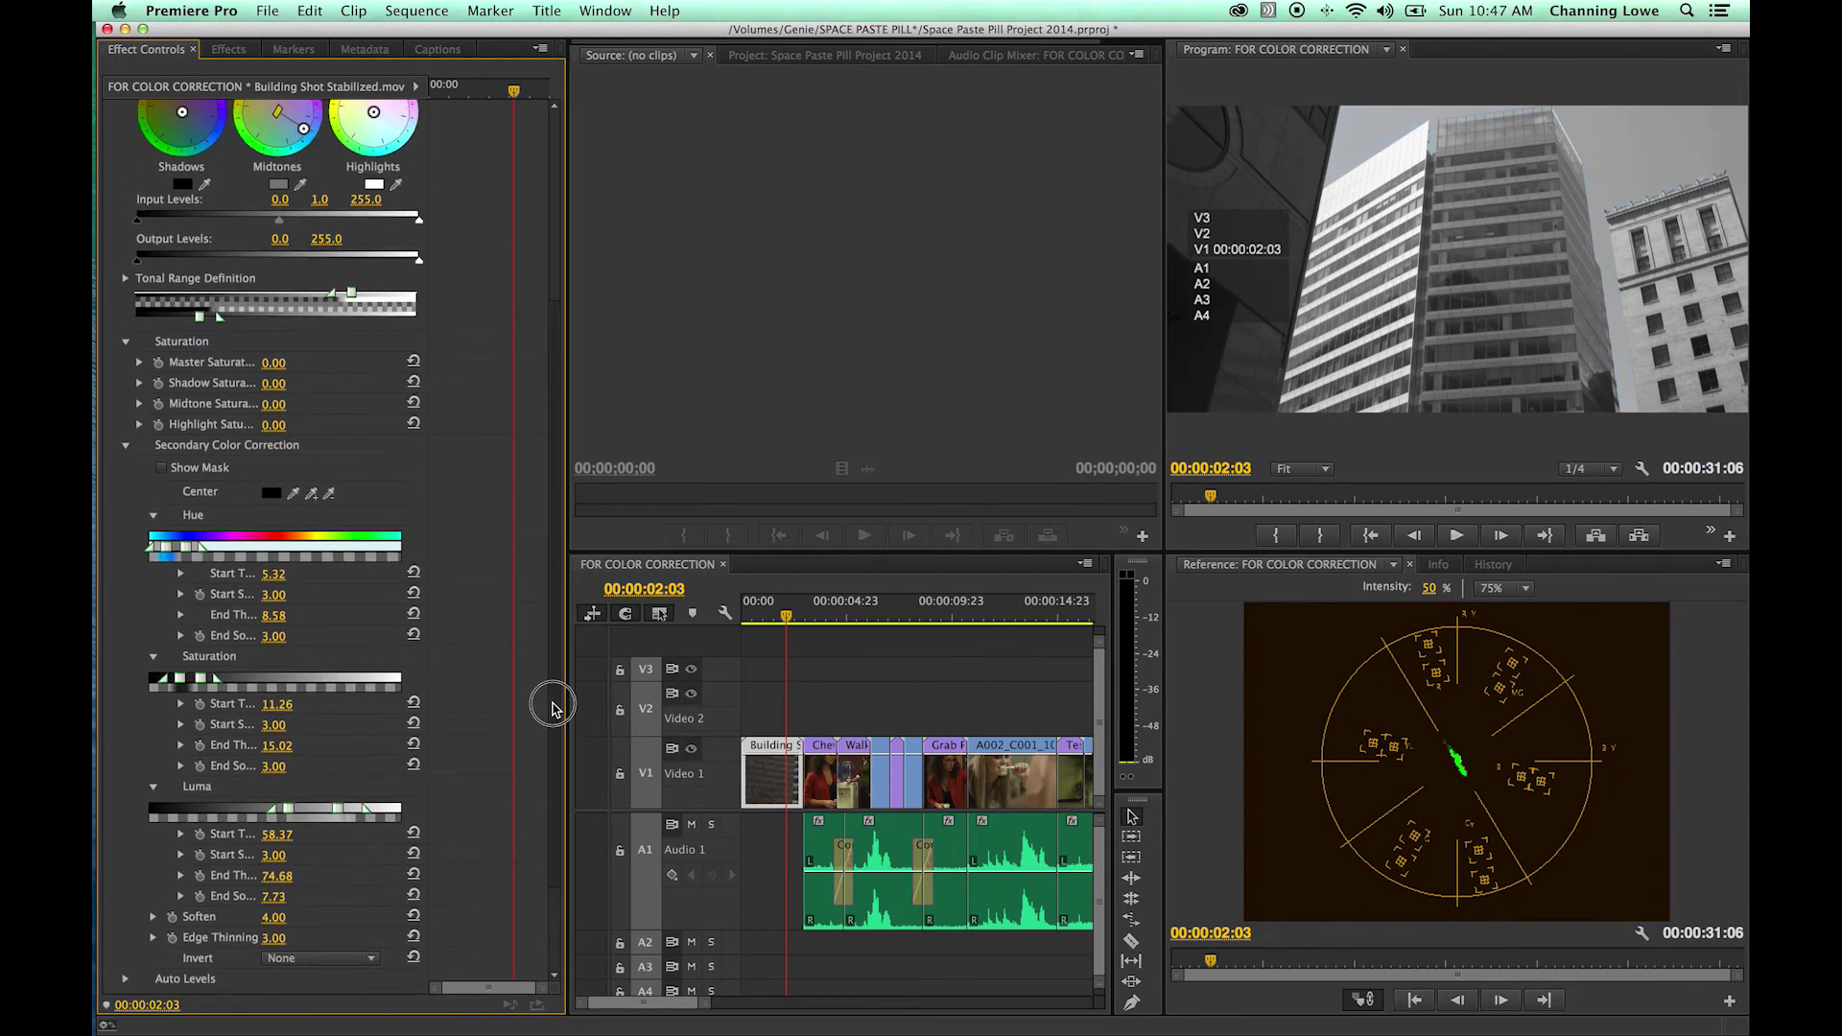
Set the copy's Master Saturation to 100 and reset Shadow, Midtone and Highlight Saturation to 100
click(273, 365)
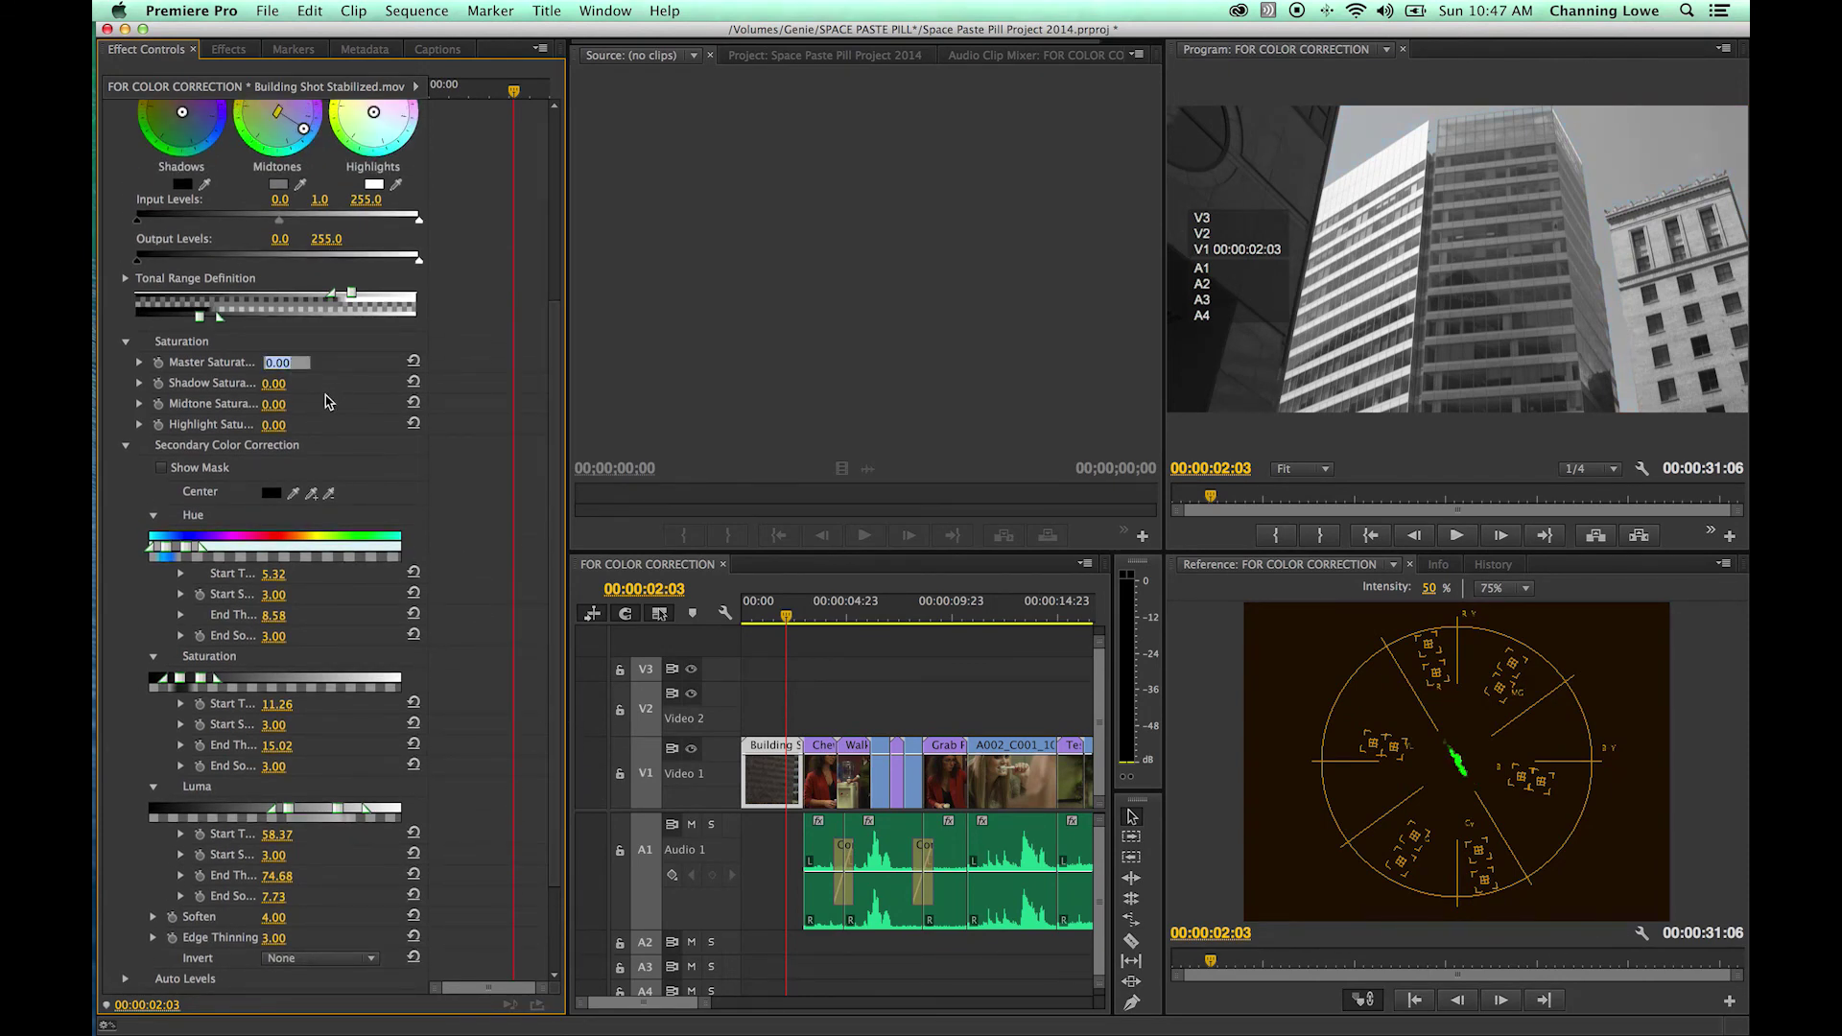
text(100)
click(414, 381)
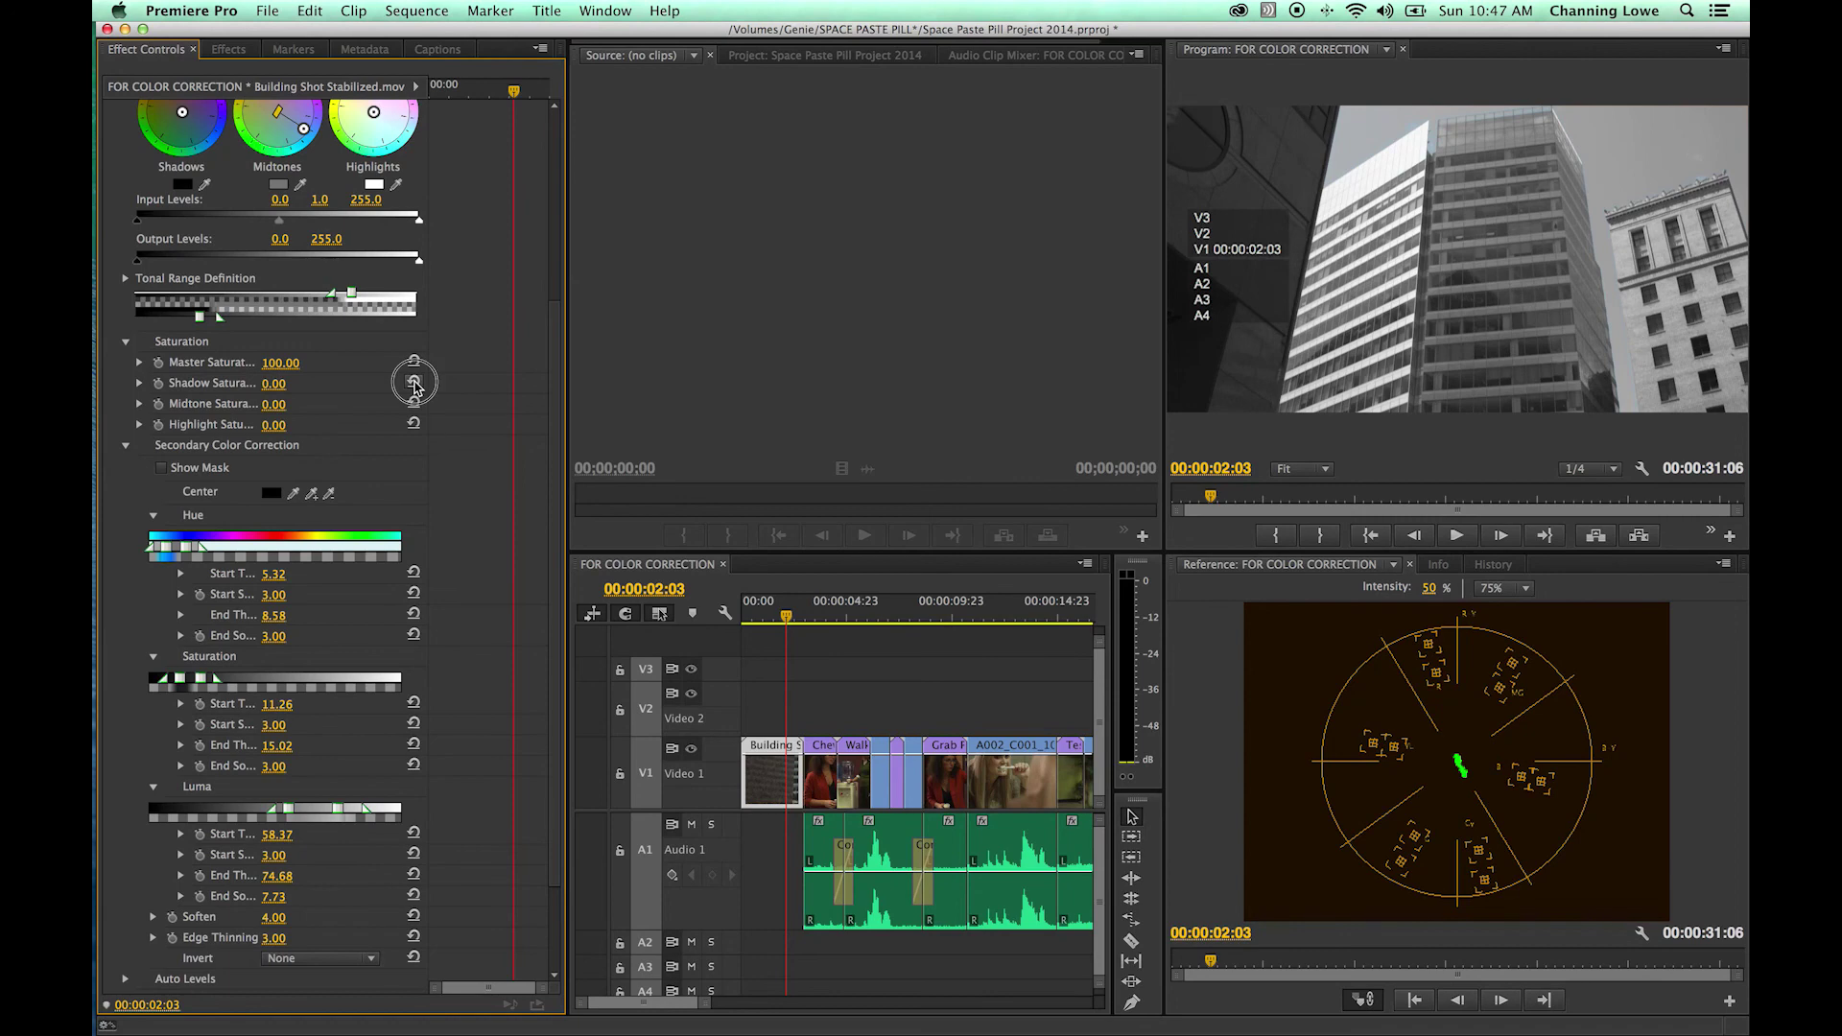
click(414, 404)
click(414, 424)
scroll(425, 422, up, 3)
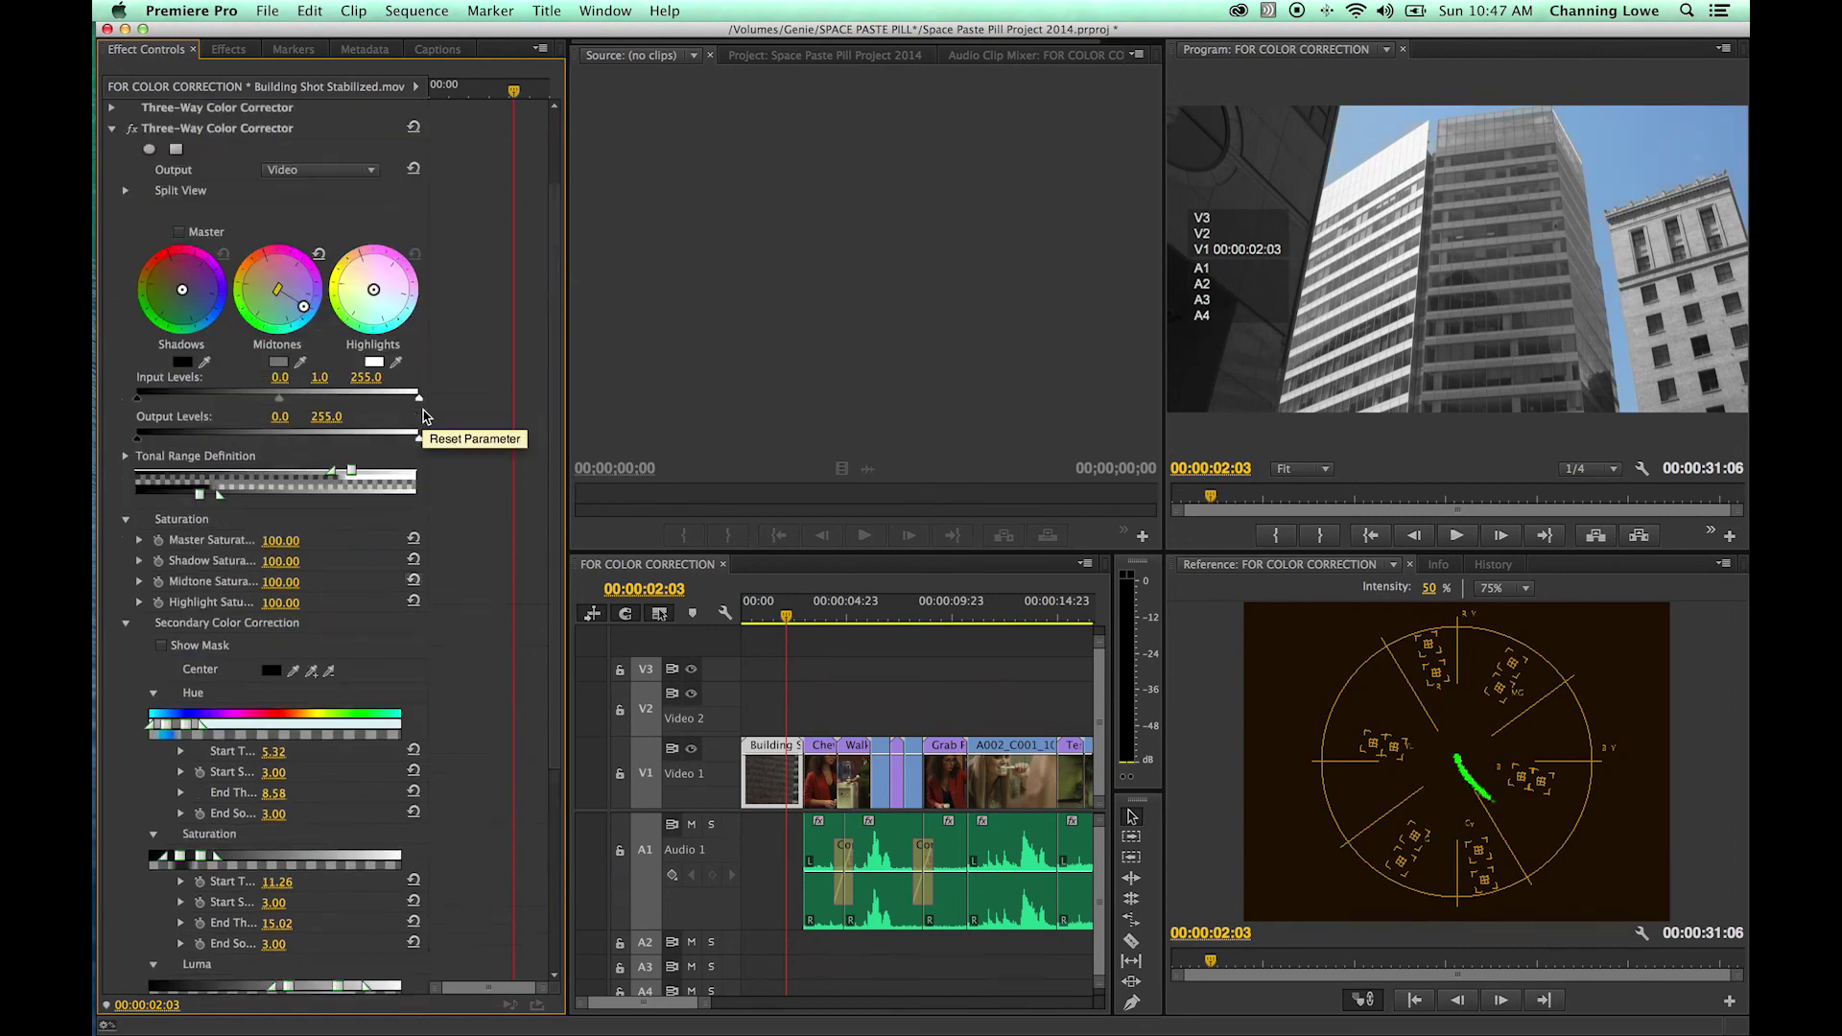
scroll(425, 416, up, 1)
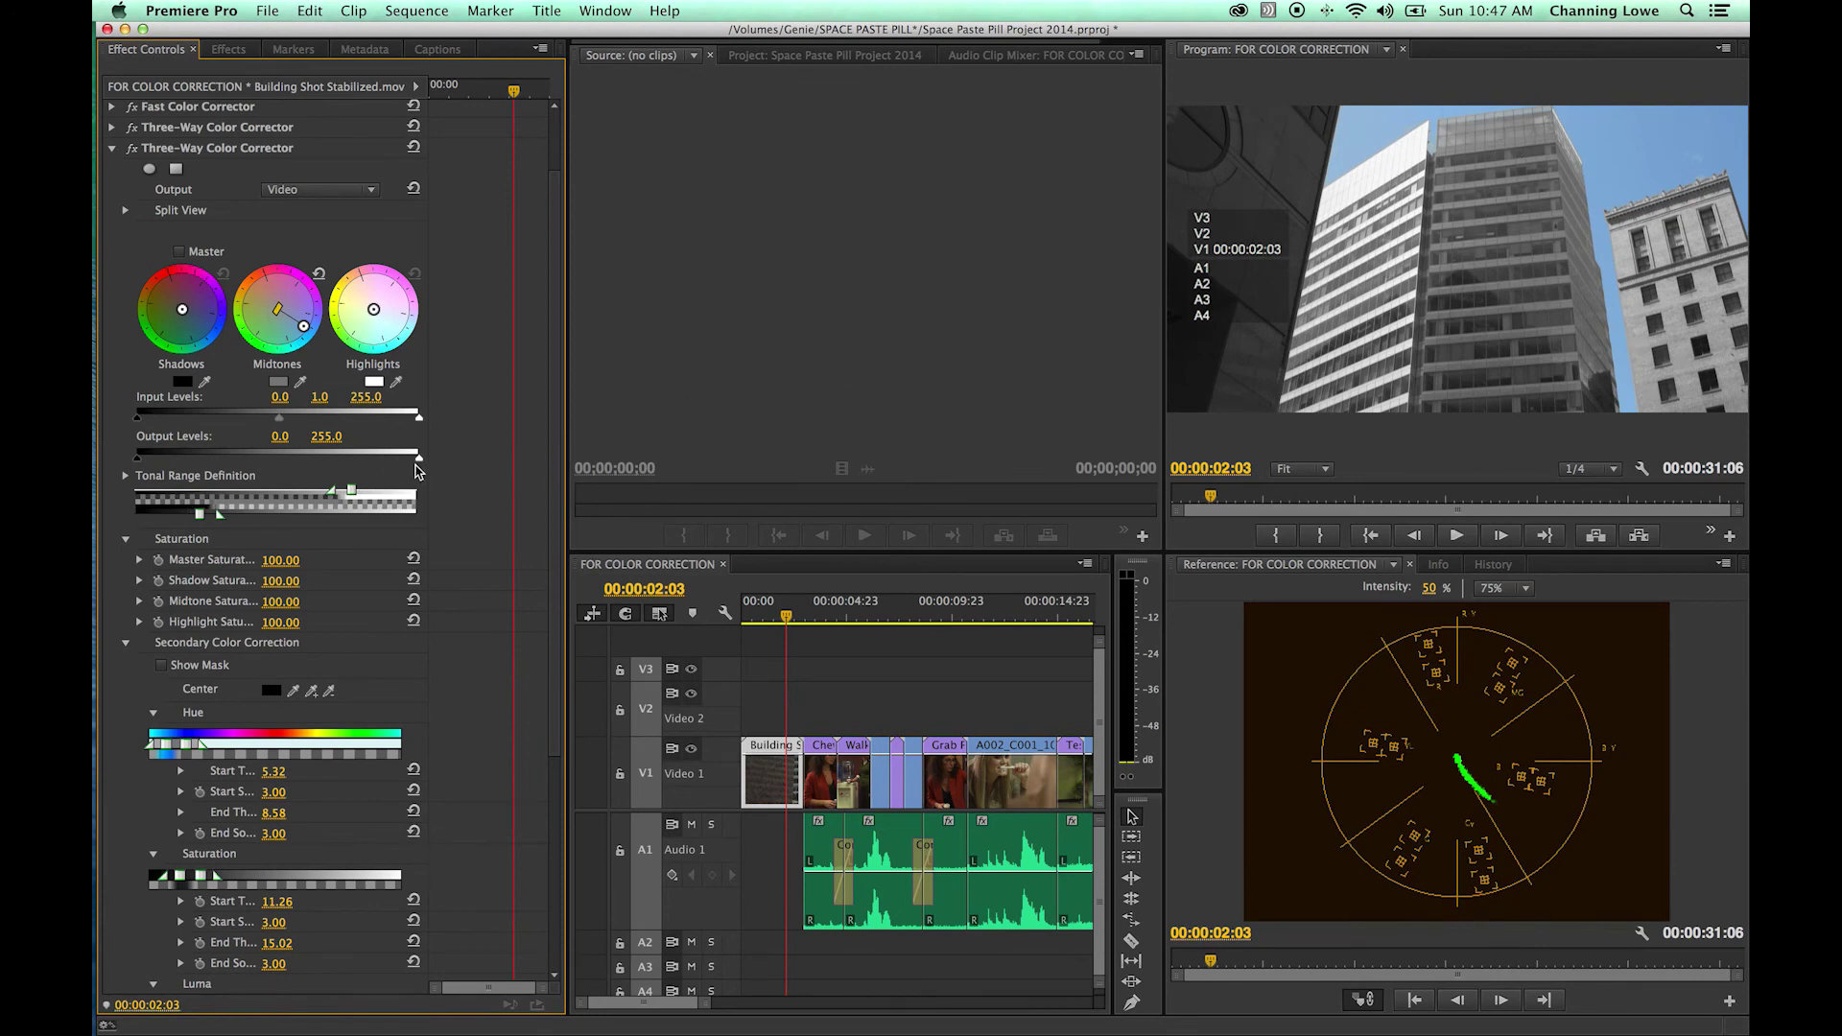
click(772, 623)
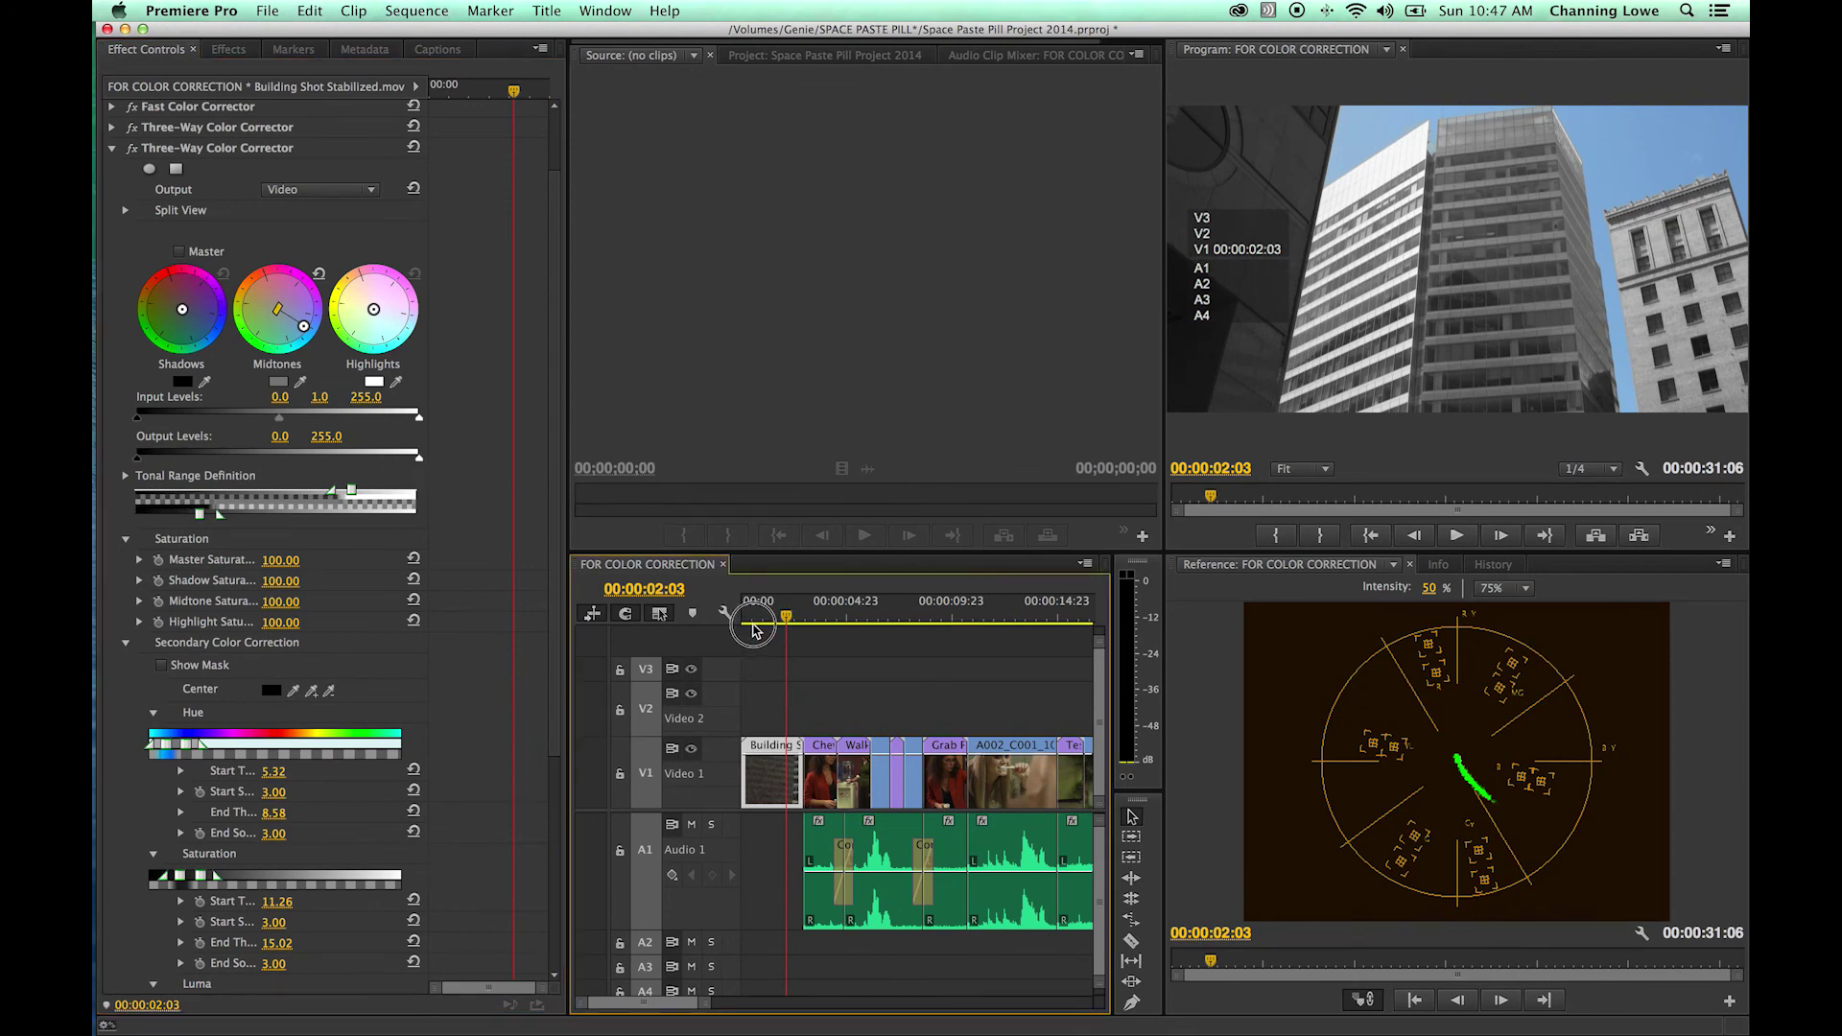
Play the sequence from the start, return the playhead to the building shot, and collapse the second corrector
click(739, 618)
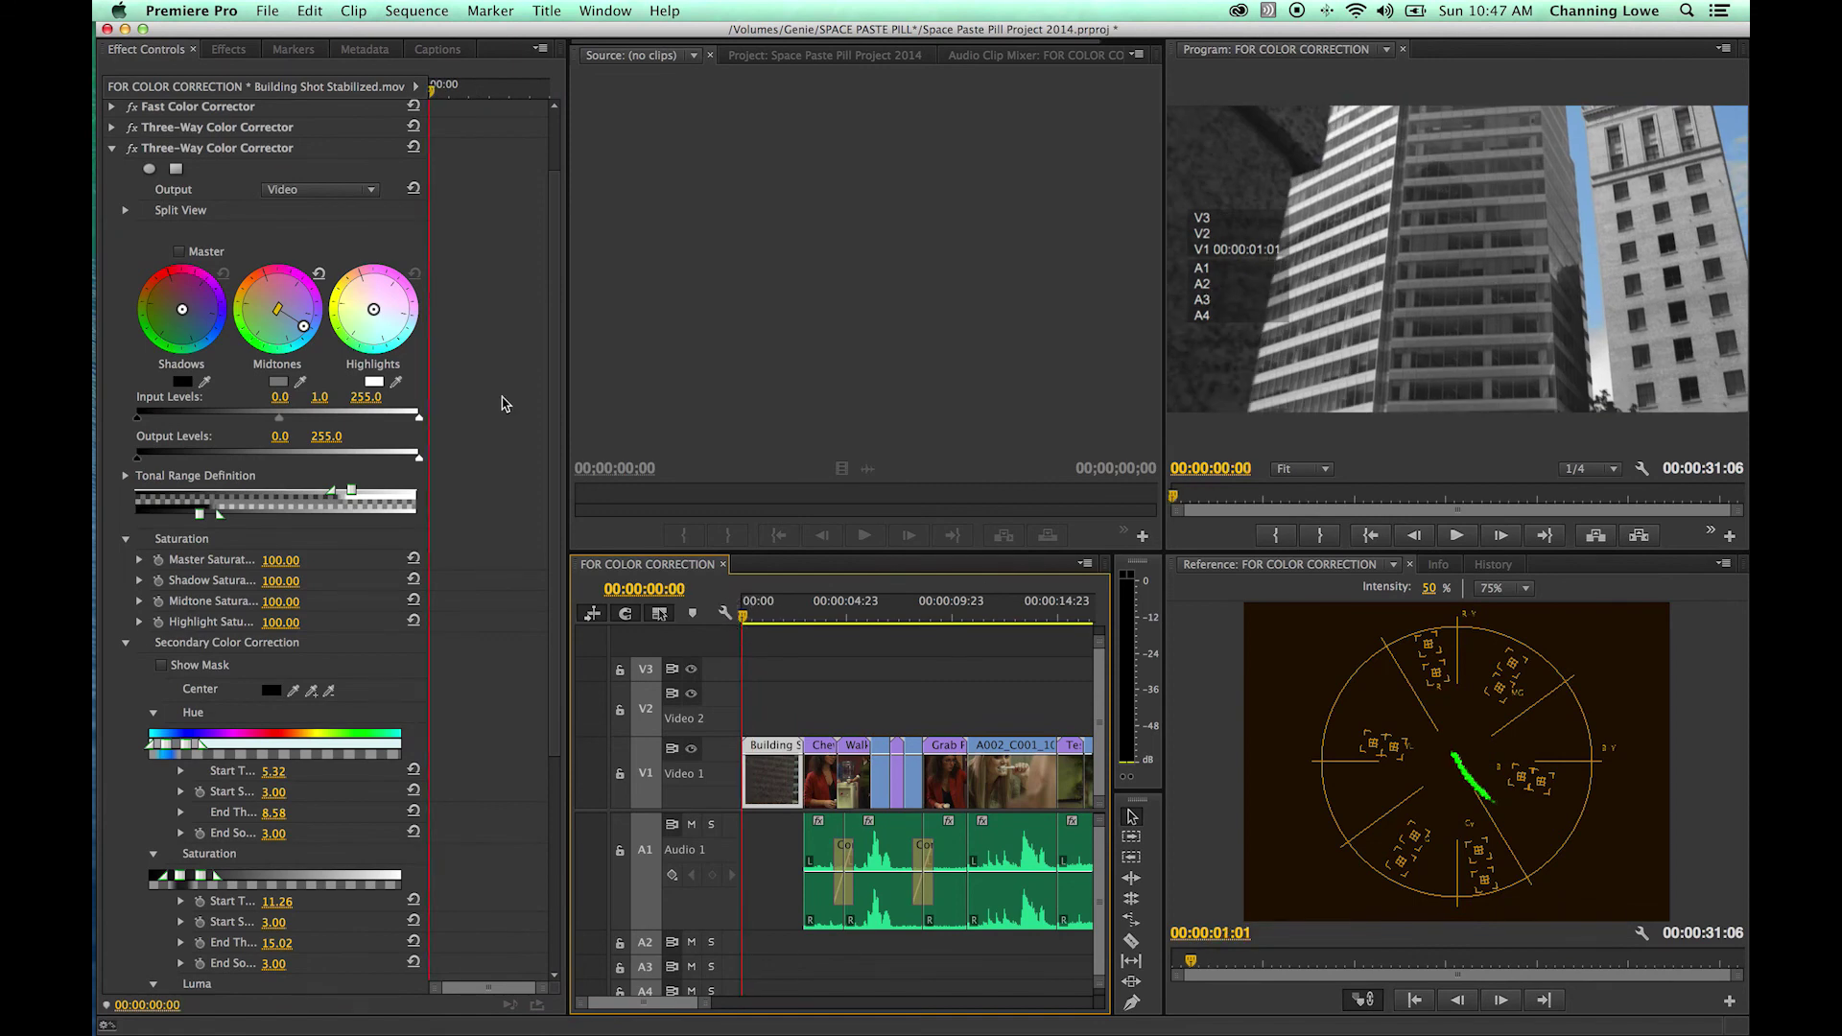
key(space)
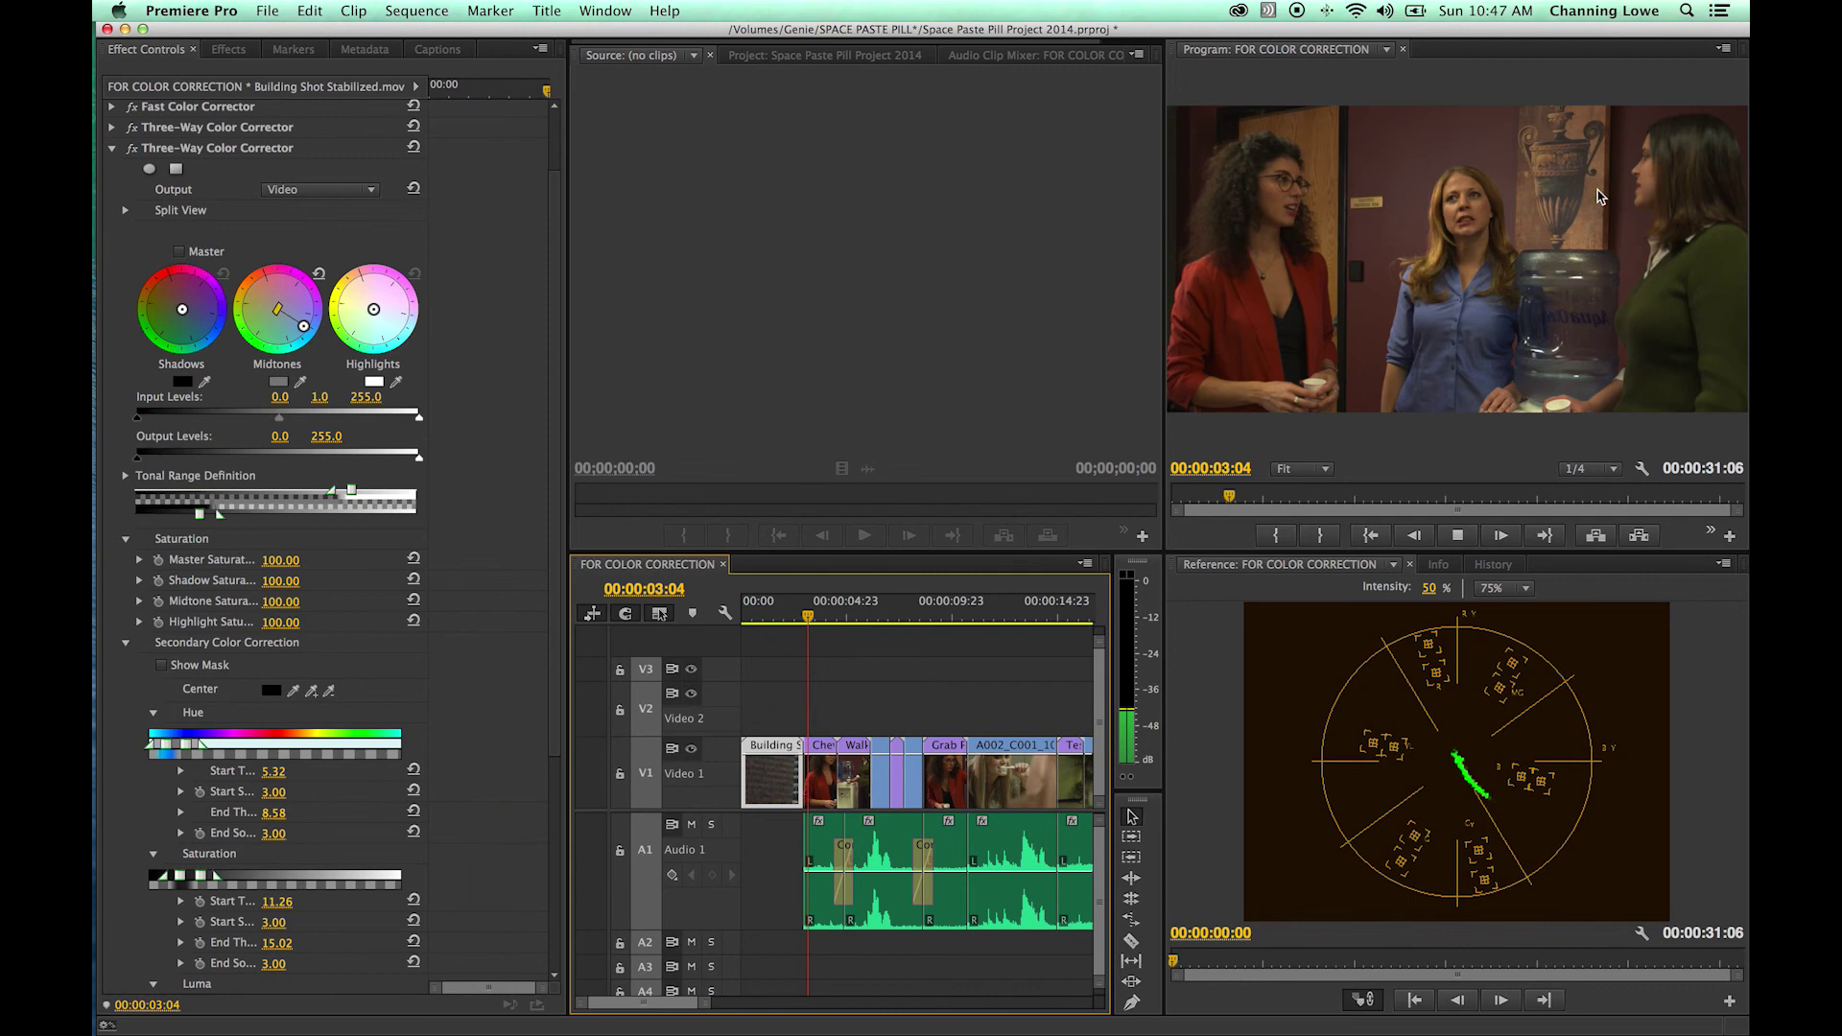
key(space)
drag(820, 587, 726, 608)
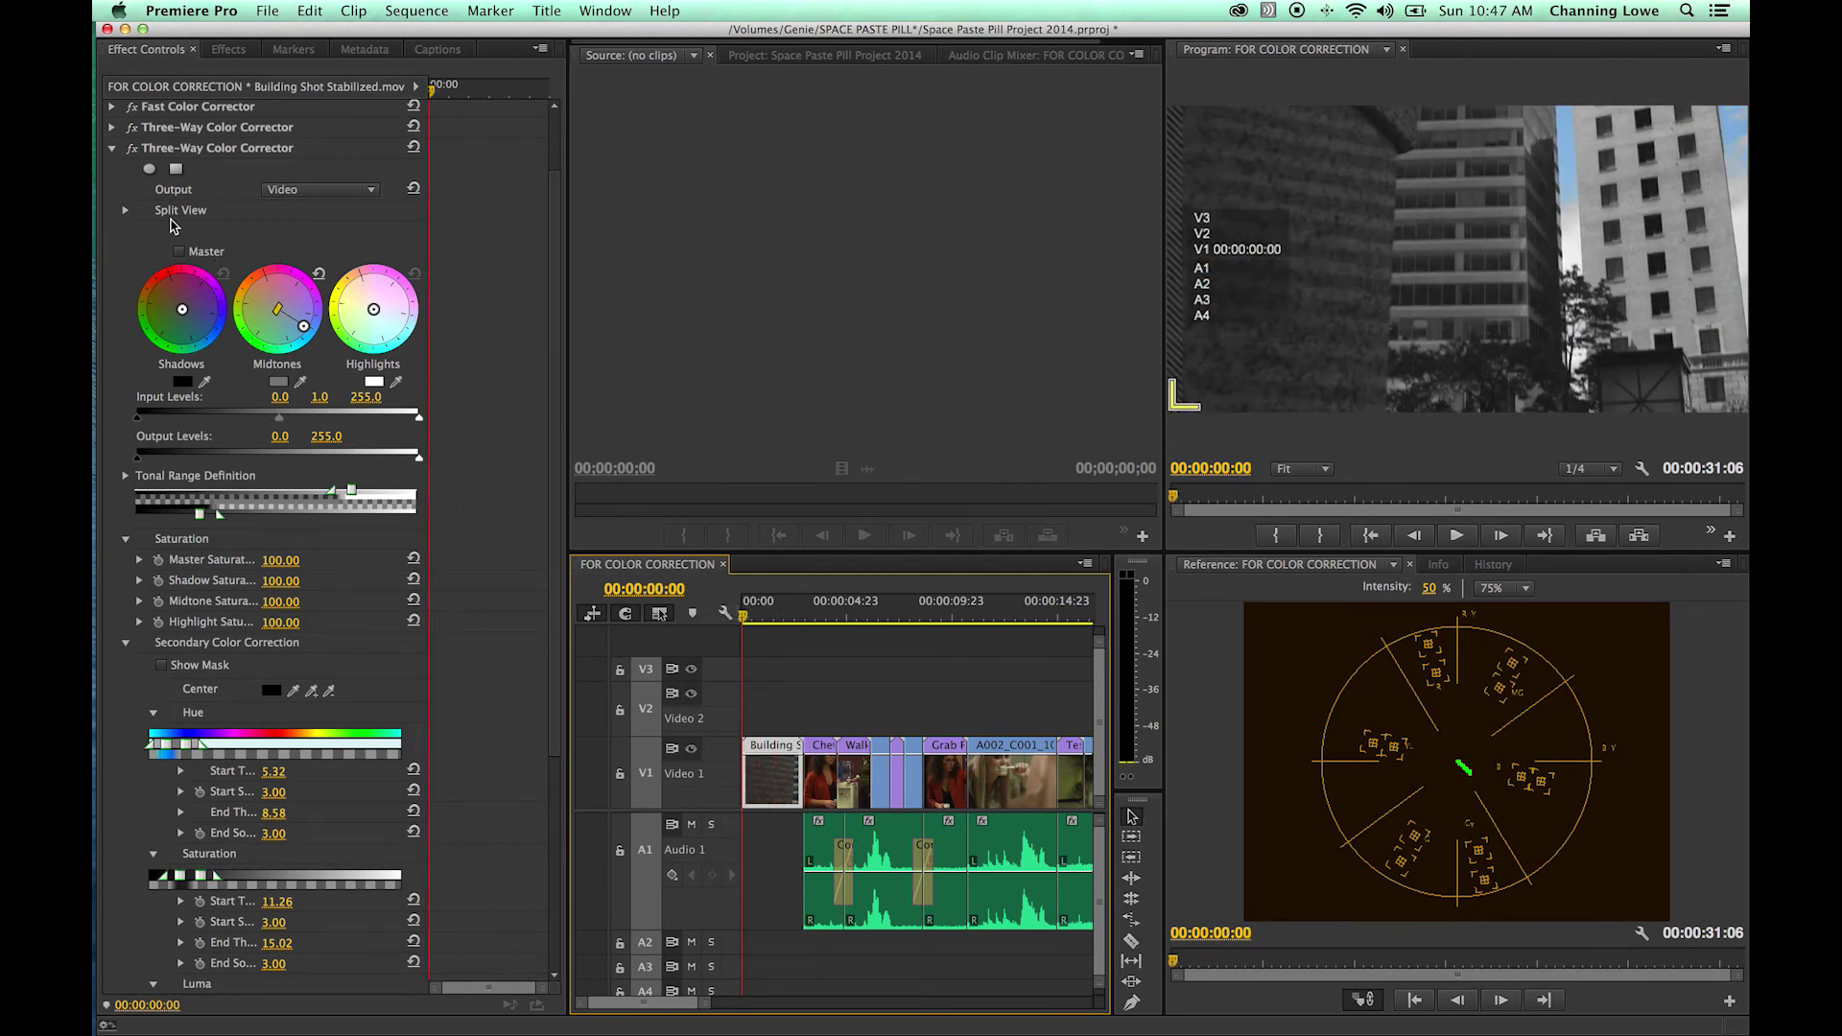
click(112, 149)
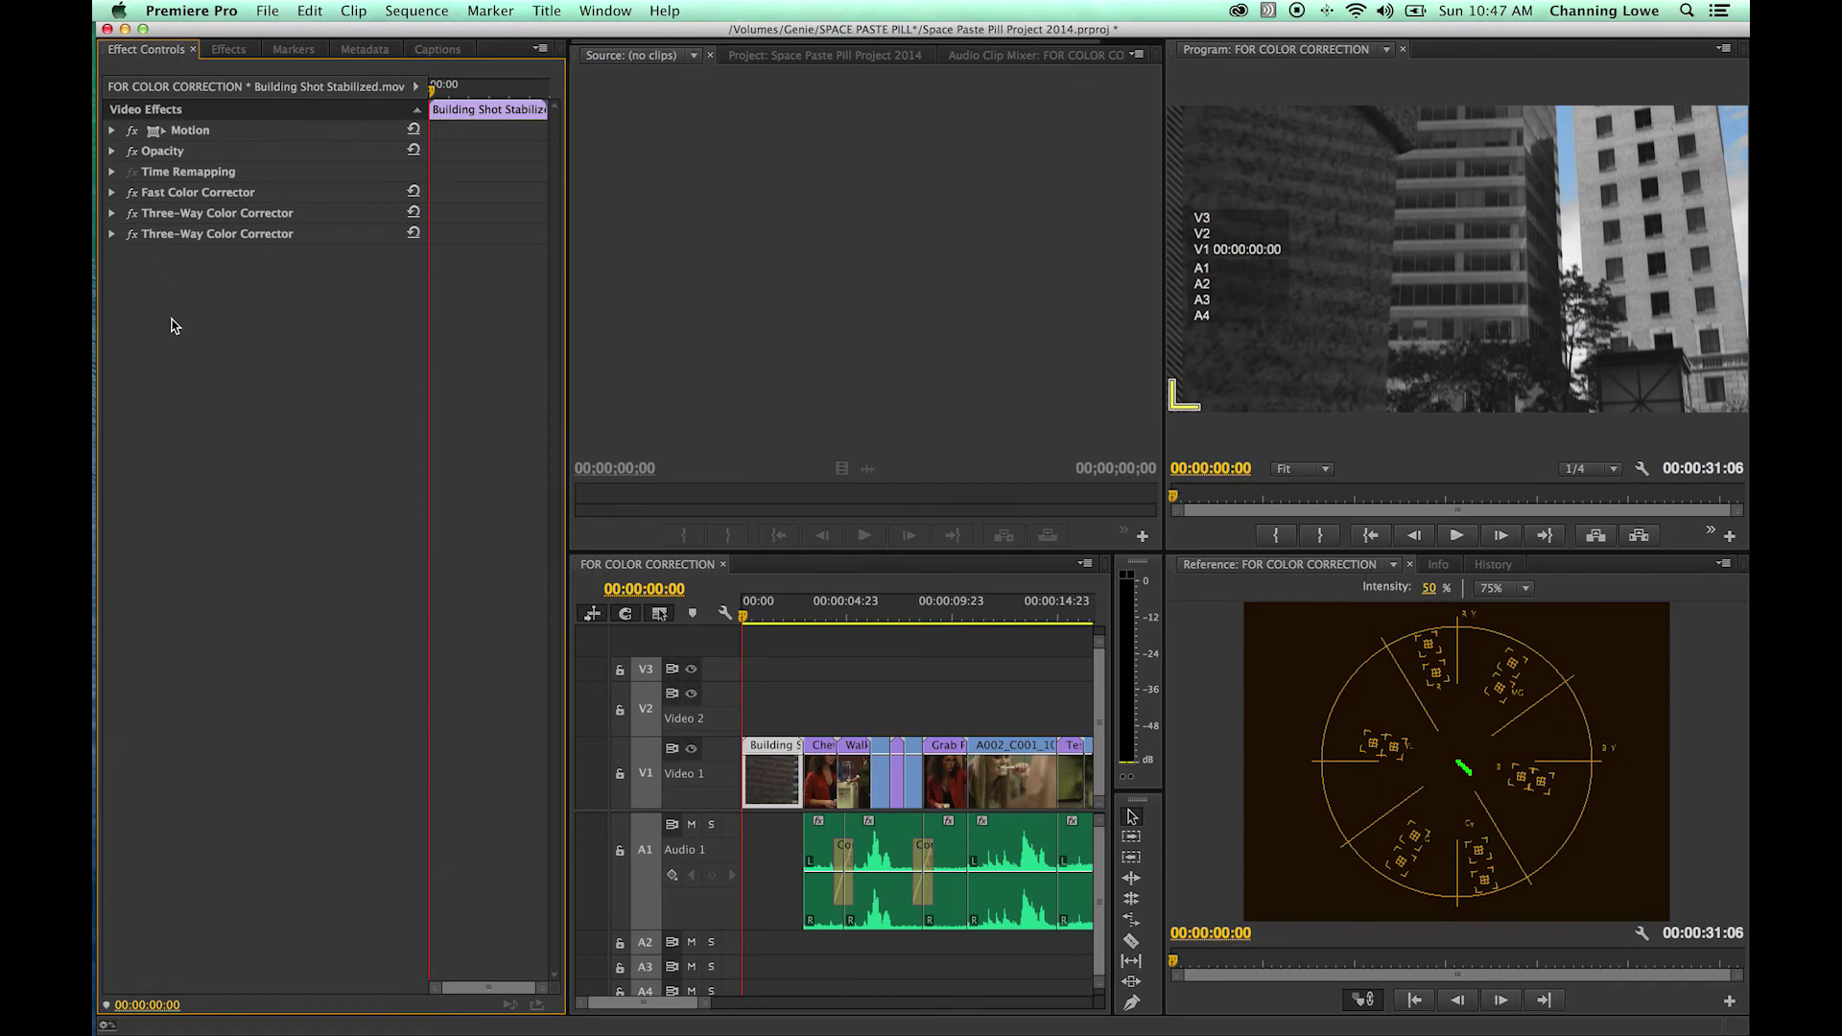